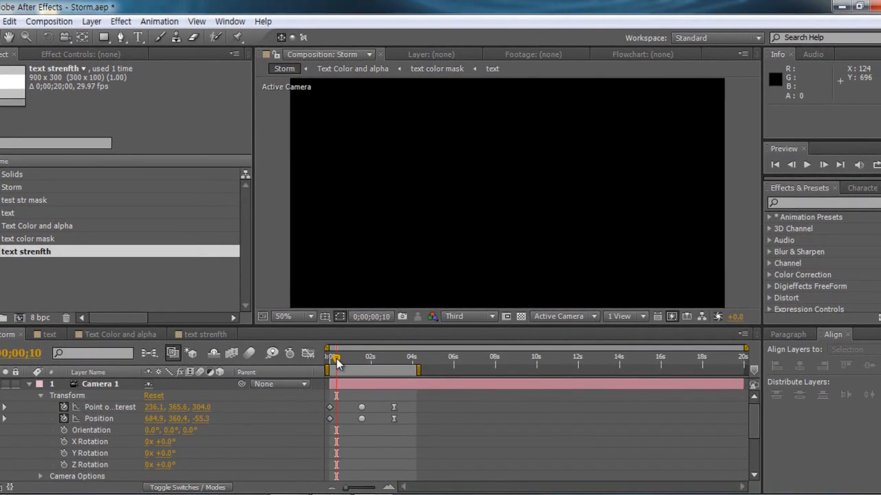
Step: Close the finished Storm.aep project without saving its changes
{"action": "left_click_drag", "start_coordinate": [342, 355], "coordinate": [389, 365]}
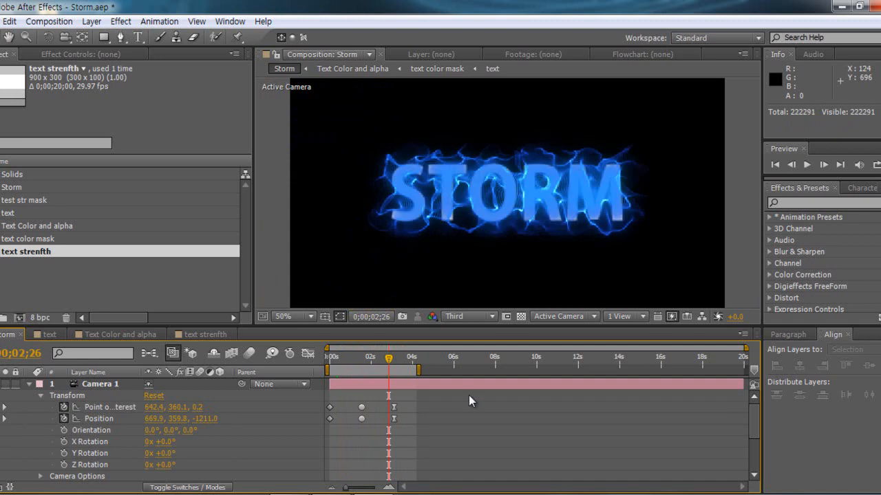
{"action": "key", "text": "ctrl+q"}
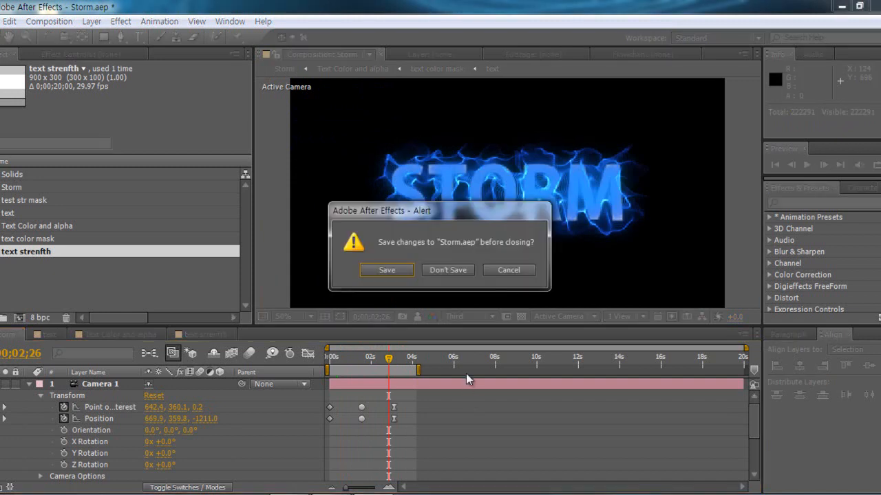
{"action": "left_click", "coordinate": [438, 267]}
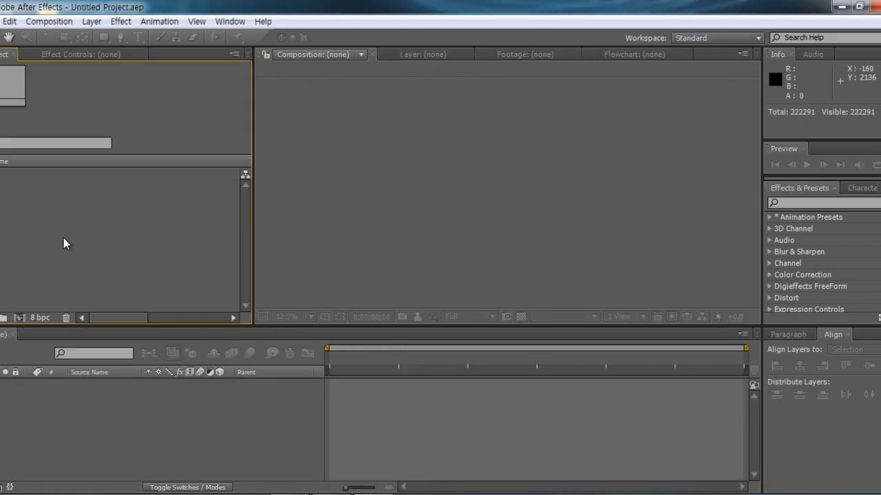
Step: Create a 1280 x 720 composition at 29.97 fps lasting 30 seconds, and turn off its transparency grid
{"action": "key", "text": "ctrl+n"}
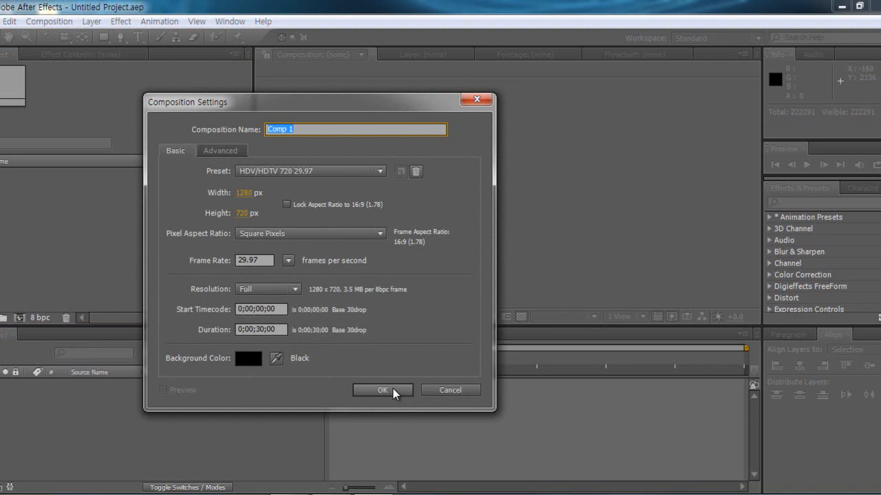
{"action": "left_click", "coordinate": [394, 390]}
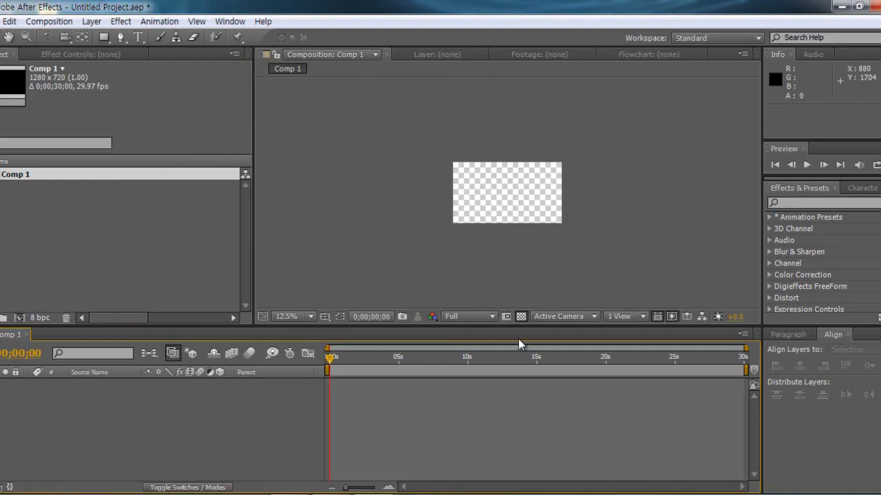
{"action": "left_click", "coordinate": [520, 317]}
{"action": "left_click", "coordinate": [85, 231]}
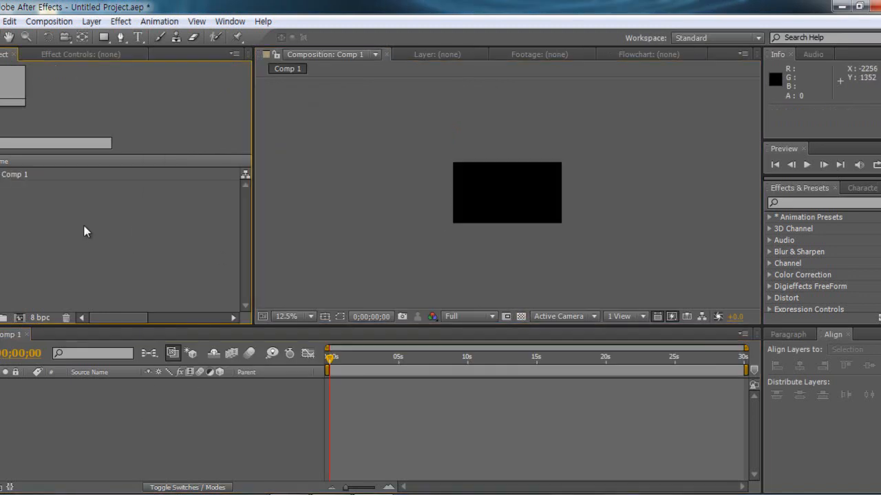
Step: Create a second composition named Text, 900 px wide and 300 px high
{"action": "key", "text": "ctrl+n"}
{"action": "left_click", "coordinate": [252, 195]}
{"action": "type", "text": "900"}
{"action": "key", "text": "Tab"}
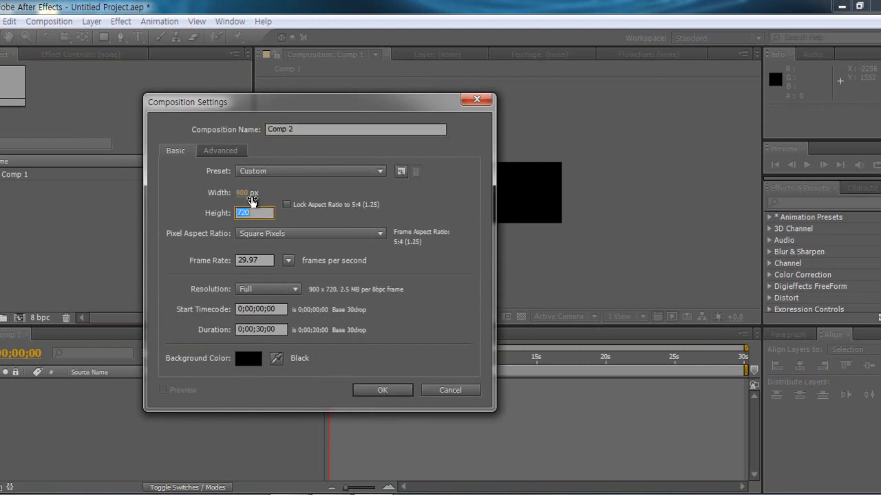
{"action": "type", "text": "300"}
{"action": "left_click_drag", "start_coordinate": [313, 129], "coordinate": [223, 131]}
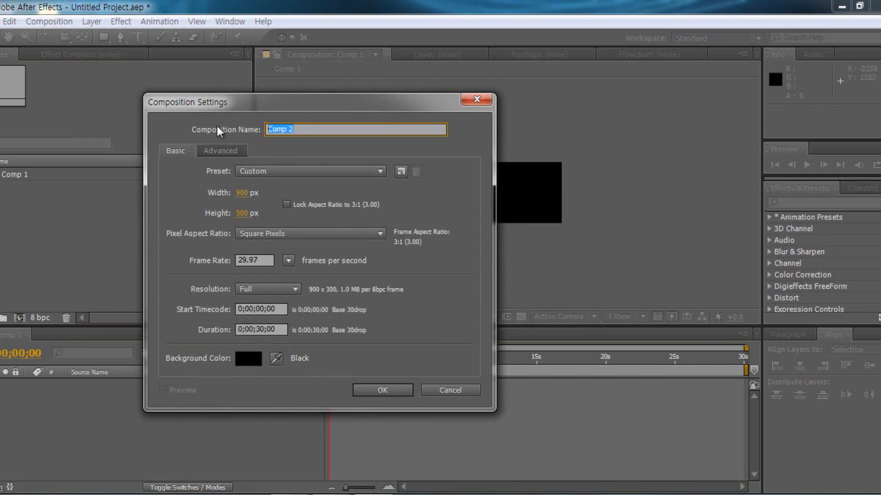
{"action": "type", "text": "Text"}
{"action": "key", "text": "Return"}
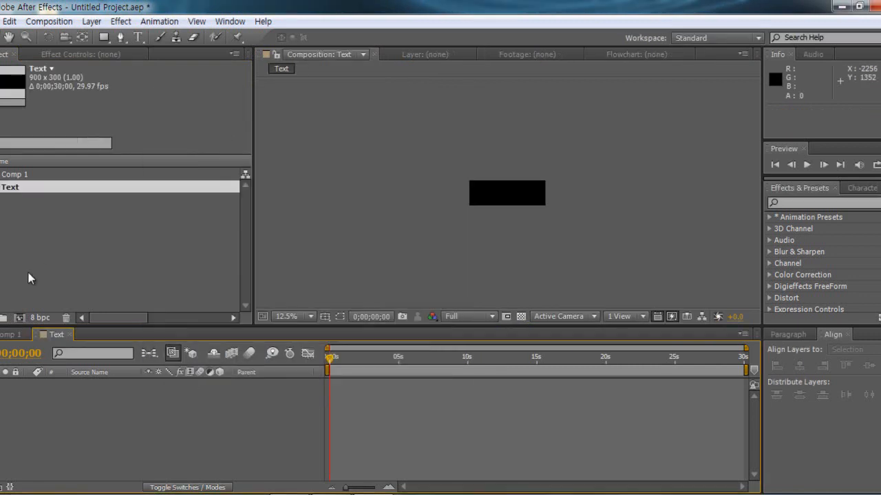
Step: Rename the 1280 x 720 composition as Storm
{"action": "left_click", "coordinate": [25, 176]}
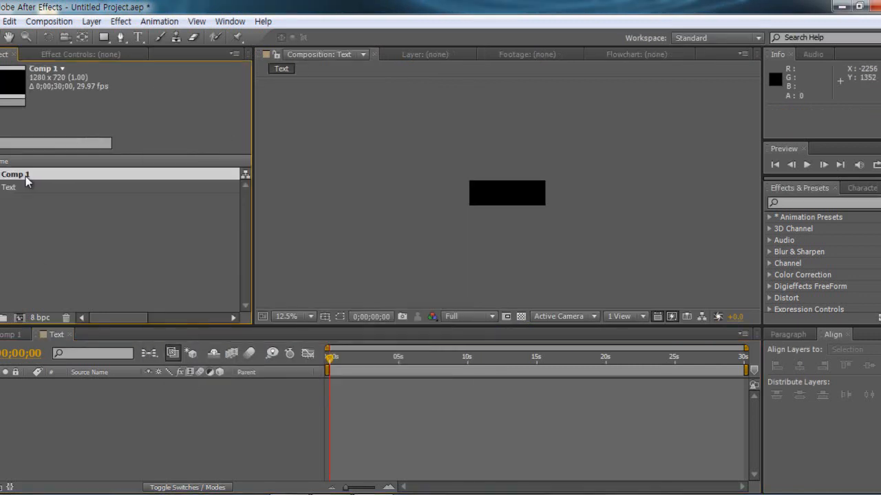
{"action": "key", "text": "Return"}
{"action": "type", "text": "St"}
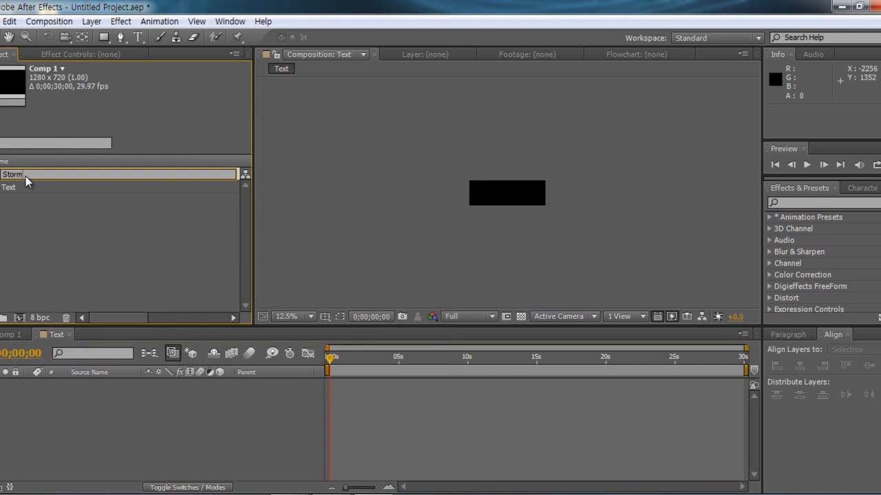
{"action": "type", "text": "orm"}
{"action": "key", "text": "Return"}
{"action": "left_click", "coordinate": [33, 208]}
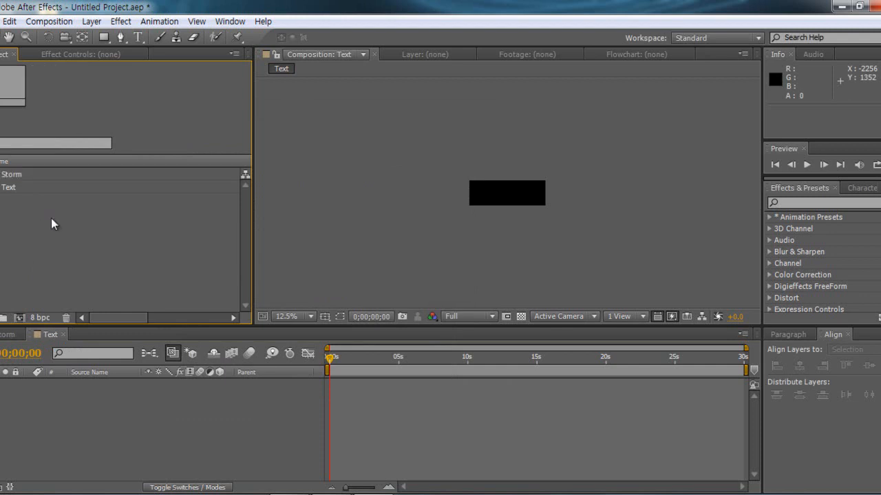
Step: Add a text layer reading STORM to the Text composition with a white (FFFFFF) fill
{"action": "left_click", "coordinate": [3, 188]}
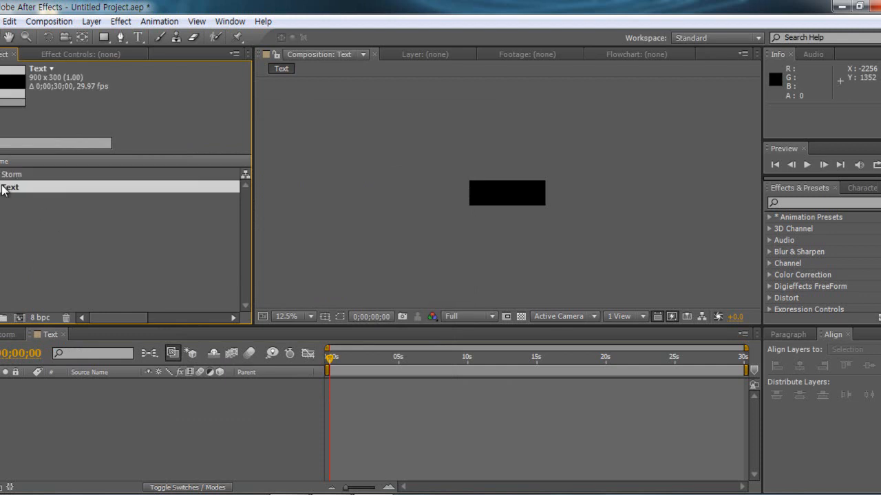
{"action": "left_click", "coordinate": [118, 220]}
{"action": "key", "text": "period"}
{"action": "key", "text": "period"}
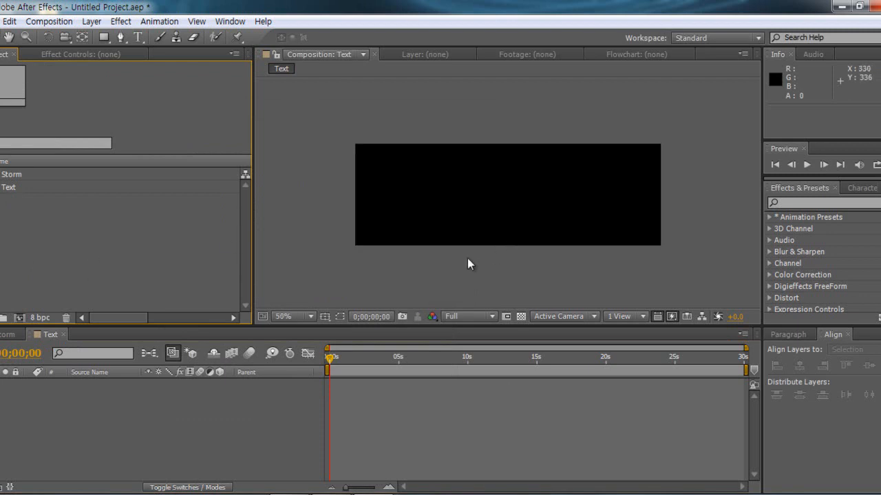
{"action": "key", "text": "ctrl+t"}
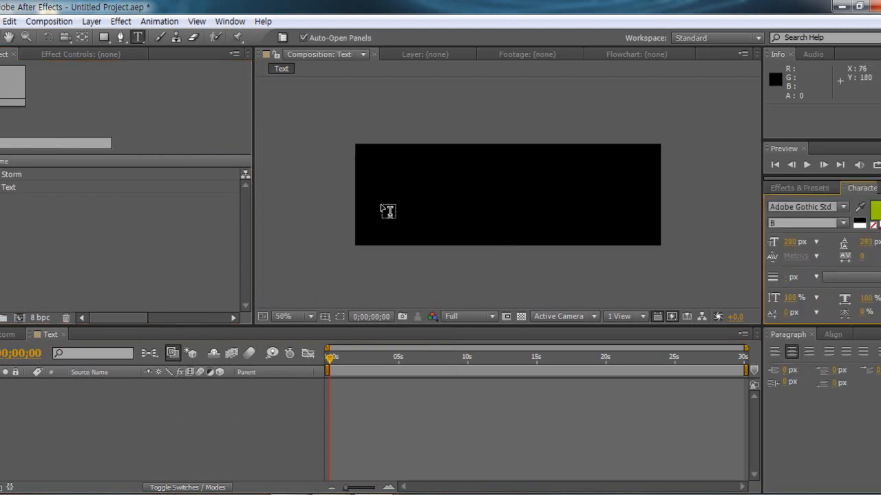
{"action": "left_click", "coordinate": [875, 213]}
{"action": "left_click", "coordinate": [44, 240]}
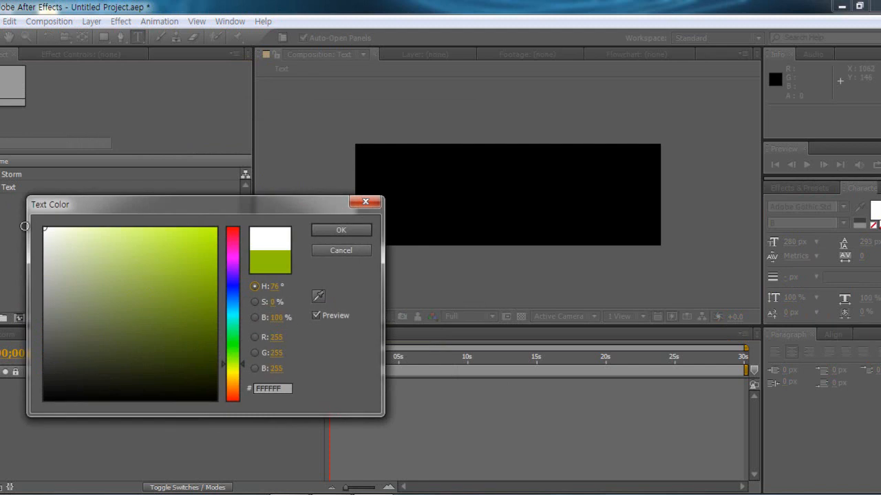
{"action": "left_click", "coordinate": [365, 229]}
{"action": "left_click", "coordinate": [376, 209]}
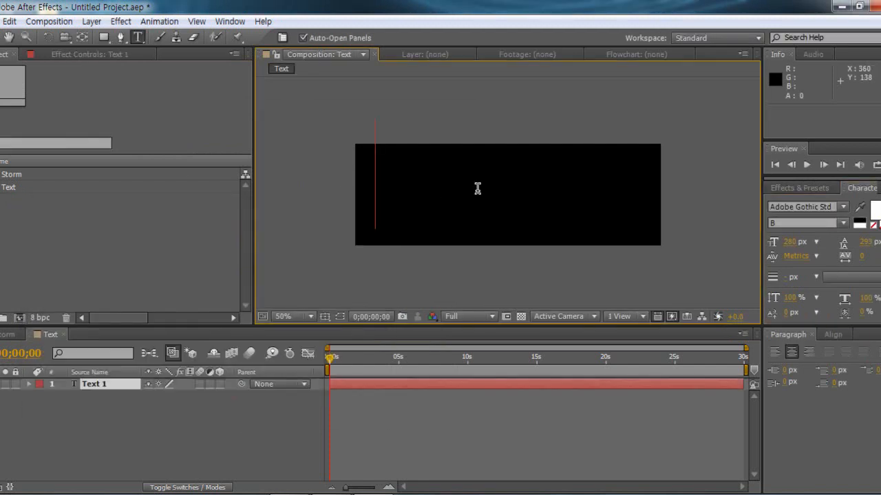
{"action": "type", "text": "ST"}
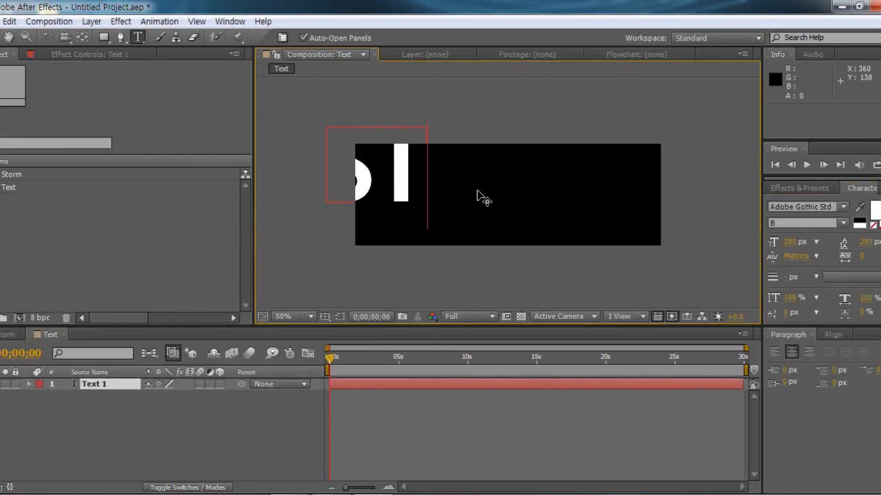
{"action": "type", "text": "ORM"}
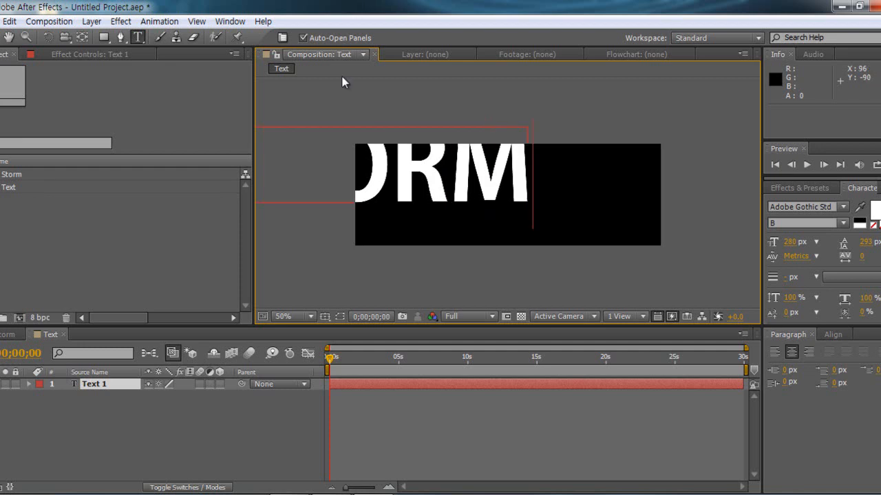
{"action": "key", "text": "KP_Enter"}
Step: Set the STORM text size to 100 px and centre the layer horizontally and vertically in the composition
{"action": "left_click", "coordinate": [791, 242]}
{"action": "type", "text": "100"}
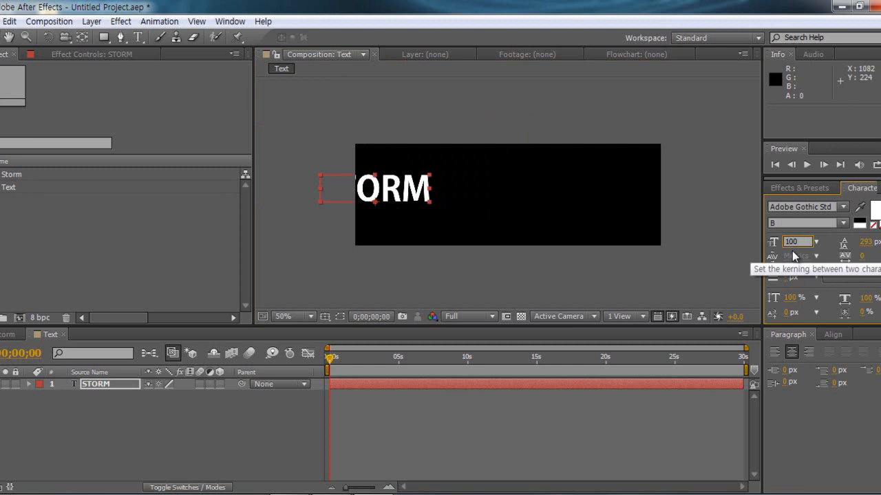
{"action": "left_click", "coordinate": [690, 282]}
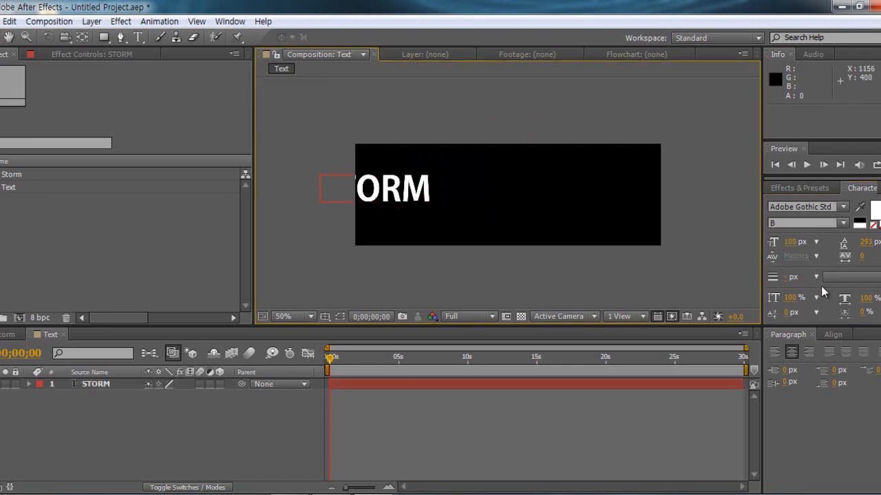
{"action": "left_click", "coordinate": [840, 333]}
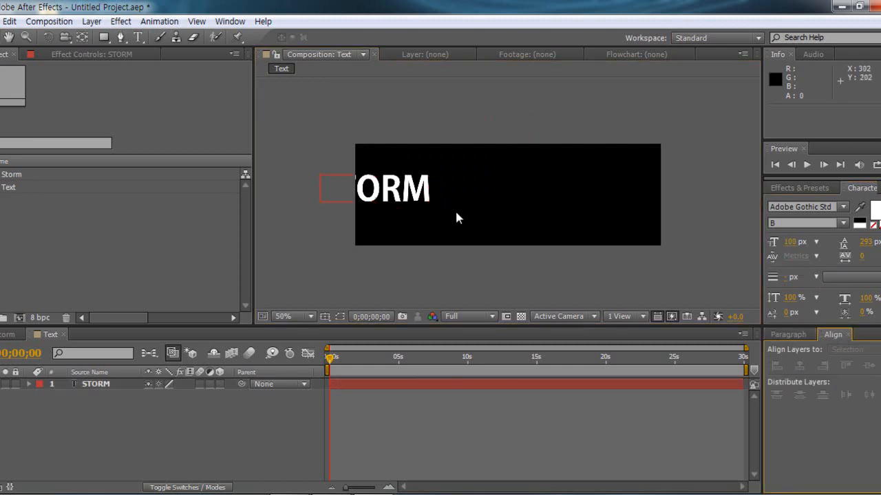
{"action": "left_click", "coordinate": [406, 193]}
{"action": "left_click", "coordinate": [800, 366]}
{"action": "left_click", "coordinate": [869, 366]}
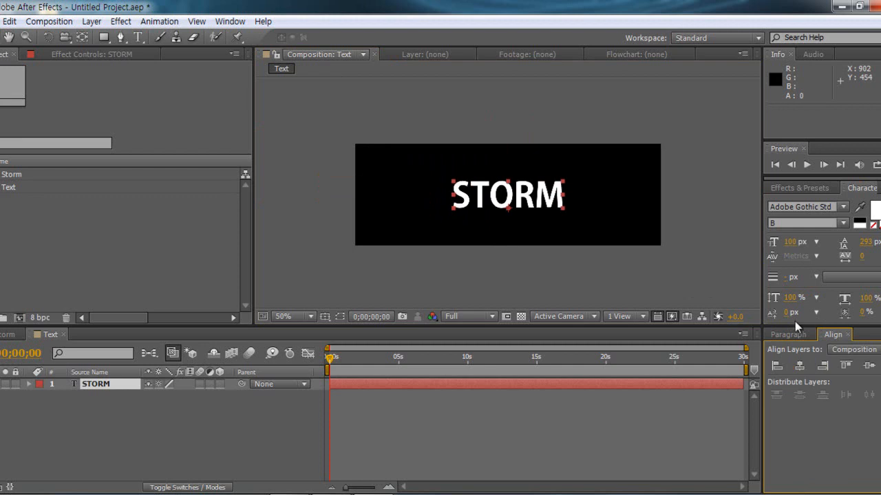
Step: Enlarge the STORM text to about 223 px and centre it again in the composition
{"action": "left_click_drag", "start_coordinate": [792, 242], "coordinate": [838, 227]}
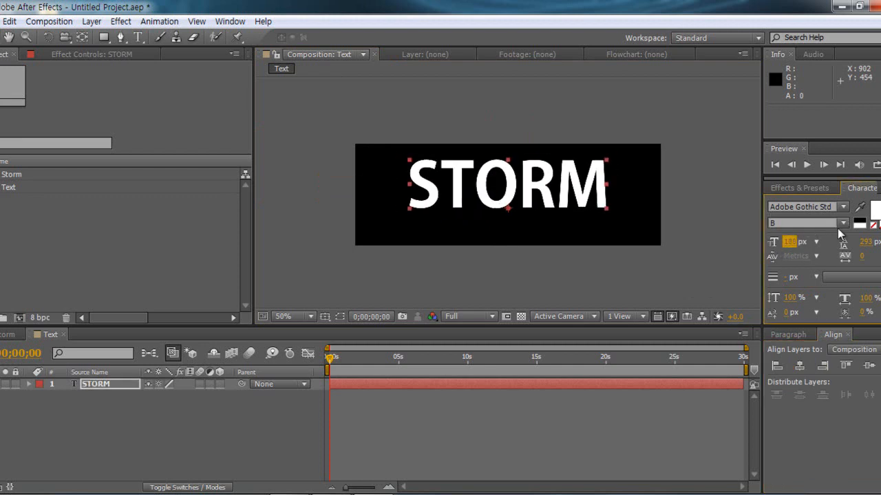
{"action": "left_click", "coordinate": [869, 365]}
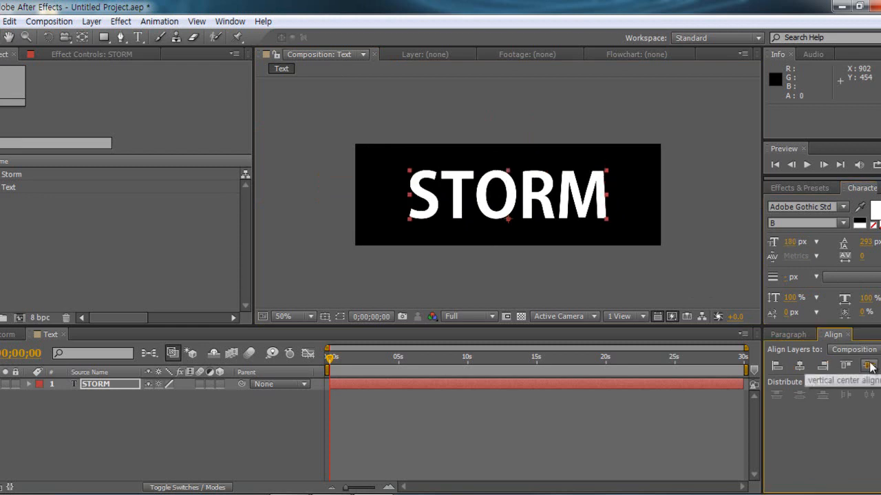
{"action": "left_click_drag", "start_coordinate": [790, 242], "coordinate": [821, 232]}
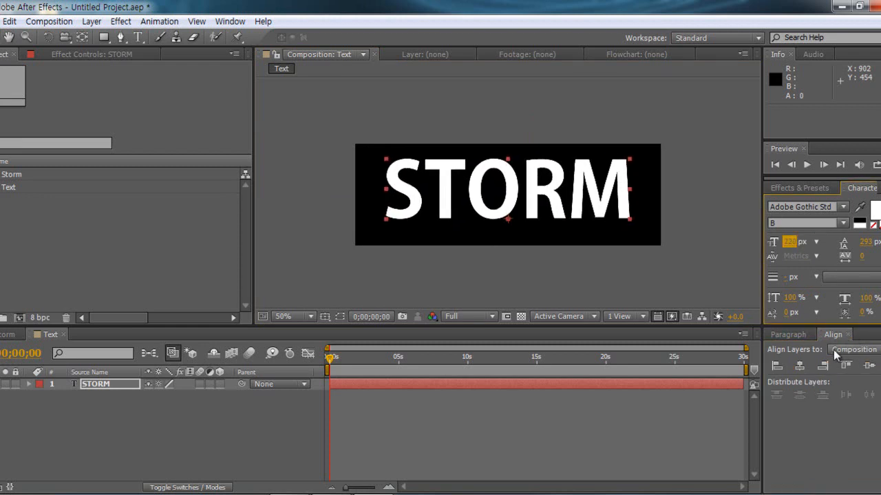
{"action": "left_click", "coordinate": [799, 366]}
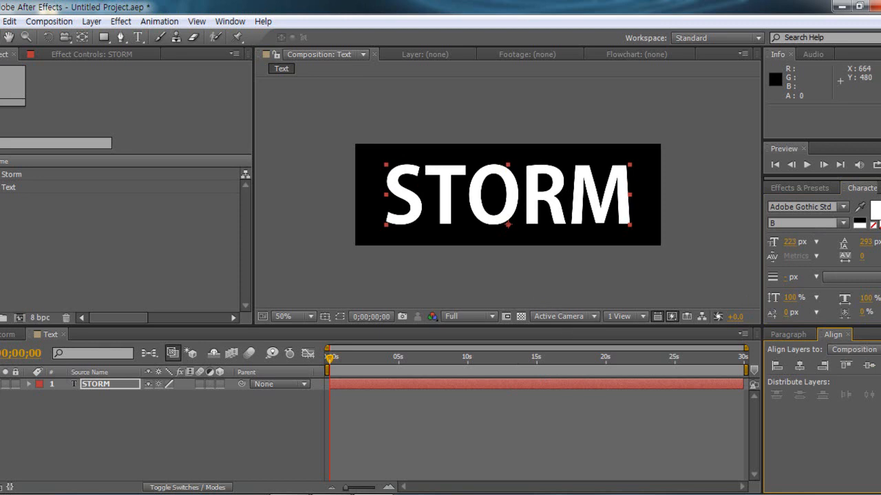
Step: Add a black 1280 x 720 solid named form to the Storm composition
{"action": "left_click", "coordinate": [4, 335]}
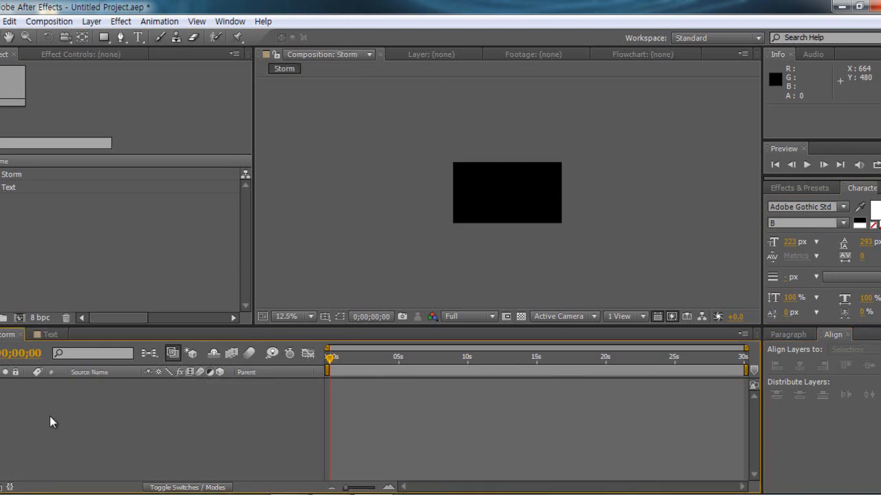
{"action": "key", "text": "ctrl+y"}
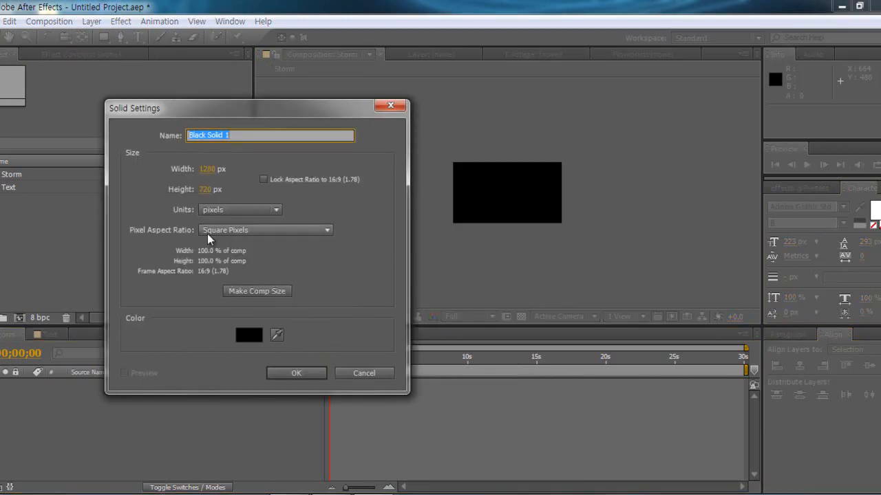
{"action": "type", "text": "form"}
{"action": "key", "text": "Return"}
Step: Find the Trapcode Form effect and apply it to the form solid
{"action": "key", "text": "ctrl+5"}
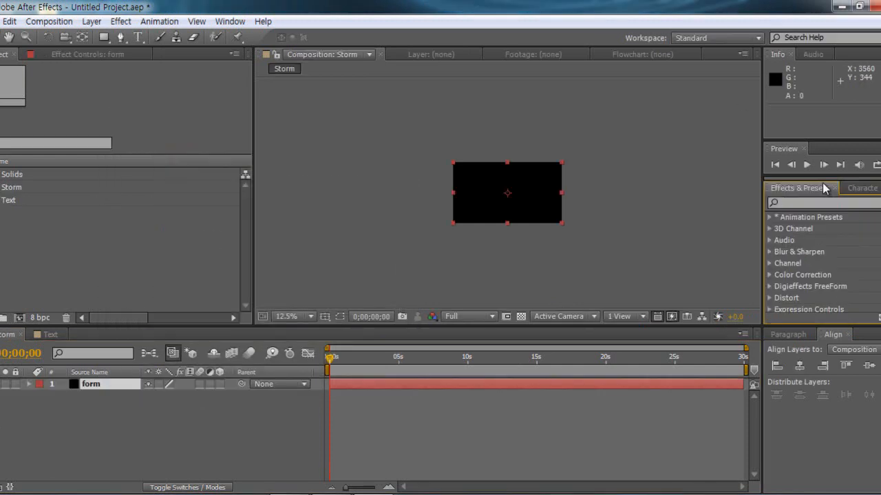
{"action": "type", "text": "fo"}
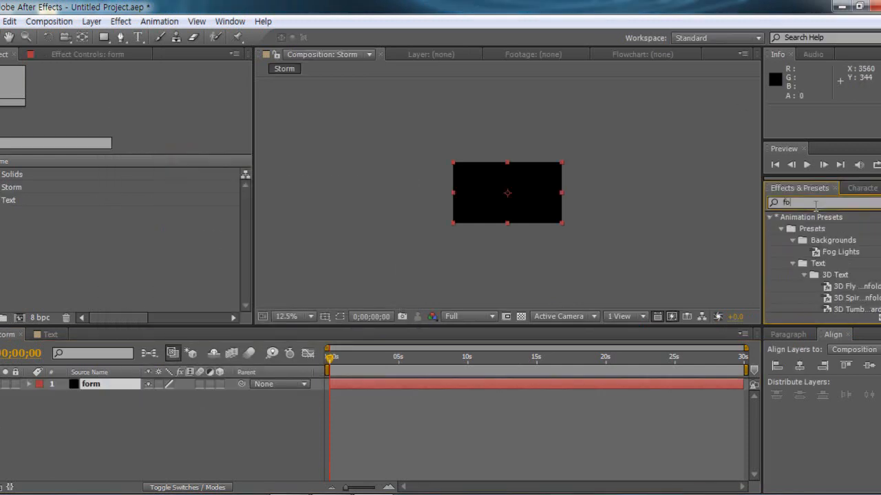
{"action": "type", "text": "rm"}
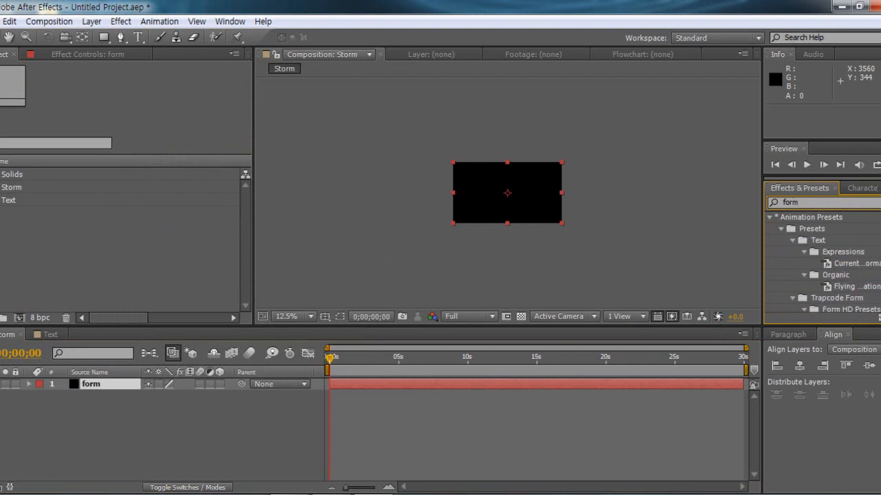
{"action": "scroll", "coordinate": [825, 261], "scroll_direction": "down", "scroll_amount": 5}
{"action": "left_click_drag", "start_coordinate": [806, 305], "coordinate": [526, 220]}
{"action": "left_click", "coordinate": [93, 385]}
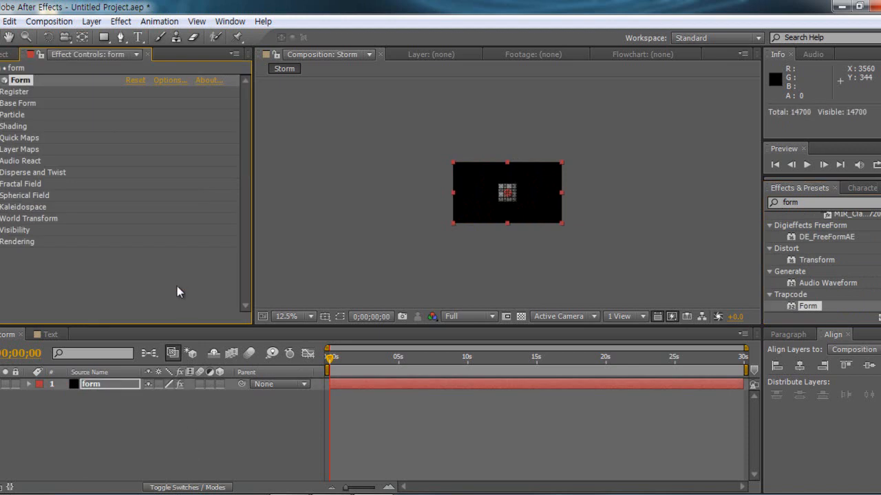
{"action": "key", "text": "period"}
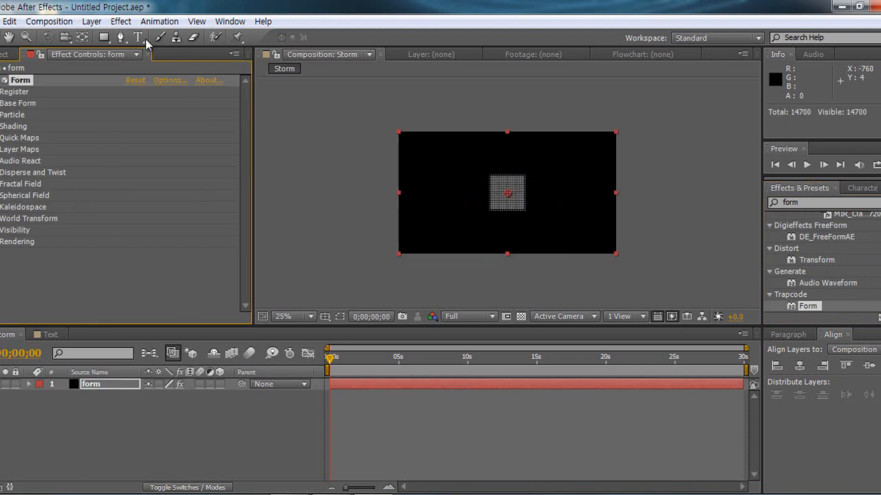
{"action": "key", "text": "period"}
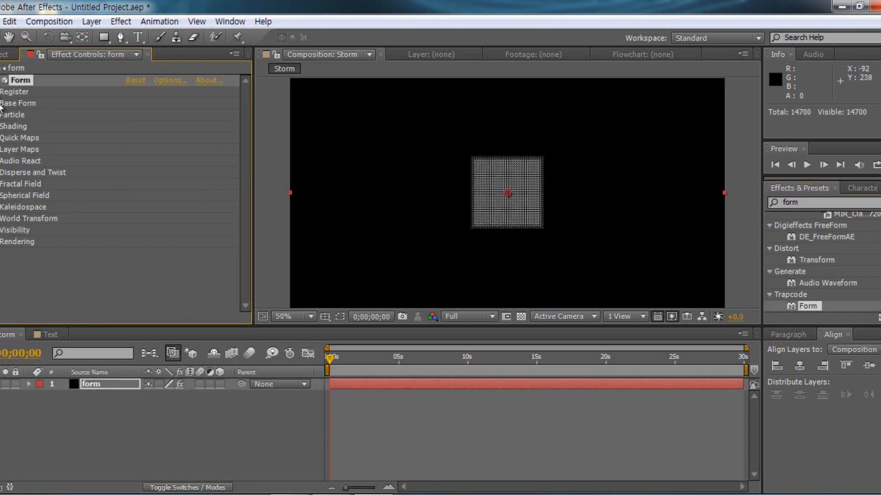
Step: Add the Text composition to the Storm composition as a layer beneath the form solid
{"action": "left_click", "coordinate": [6, 54]}
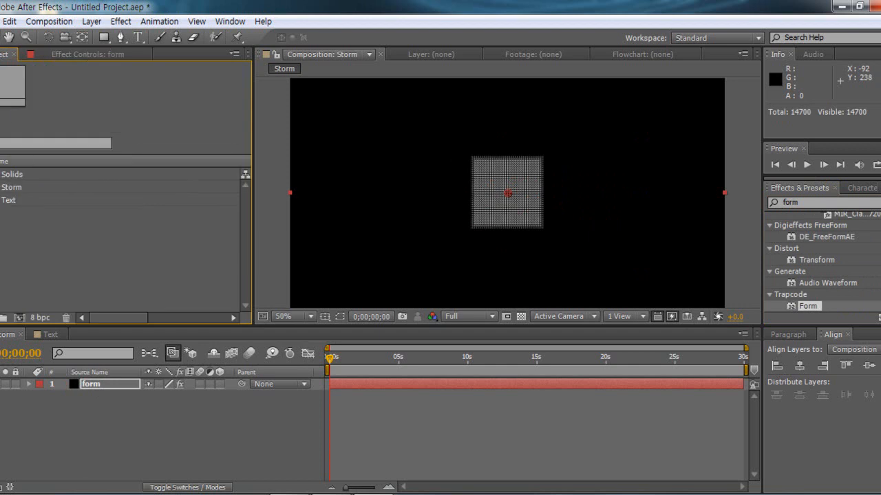
{"action": "left_click", "coordinate": [4, 200]}
{"action": "left_click_drag", "start_coordinate": [4, 201], "coordinate": [122, 433]}
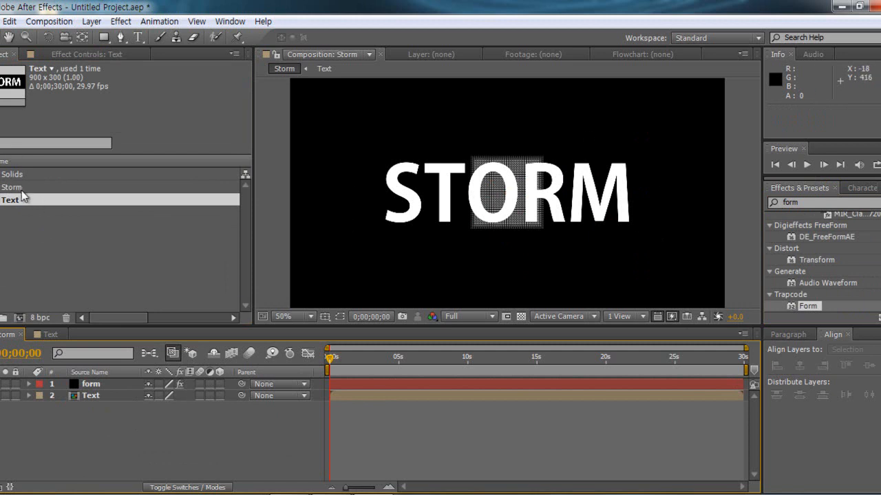
Step: Set the form layer's Form base size to 900 in X, 300 in Y and 1 in Z
{"action": "left_click", "coordinate": [106, 387]}
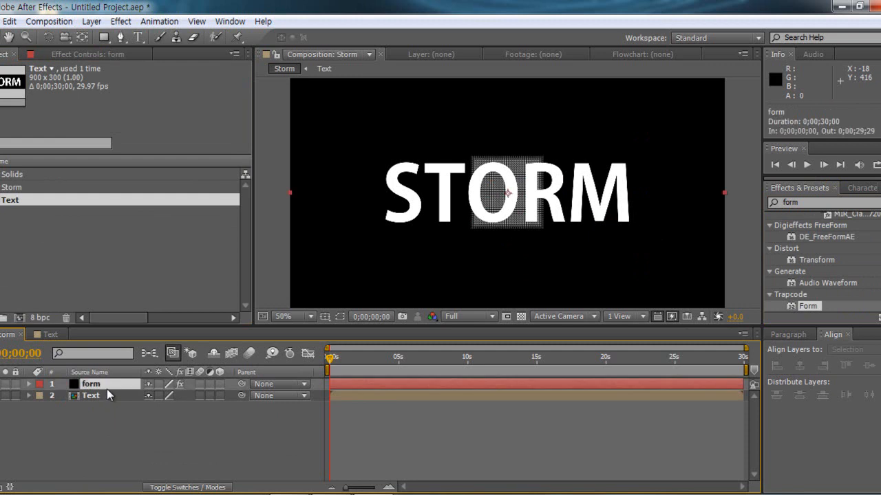
{"action": "left_click", "coordinate": [61, 55]}
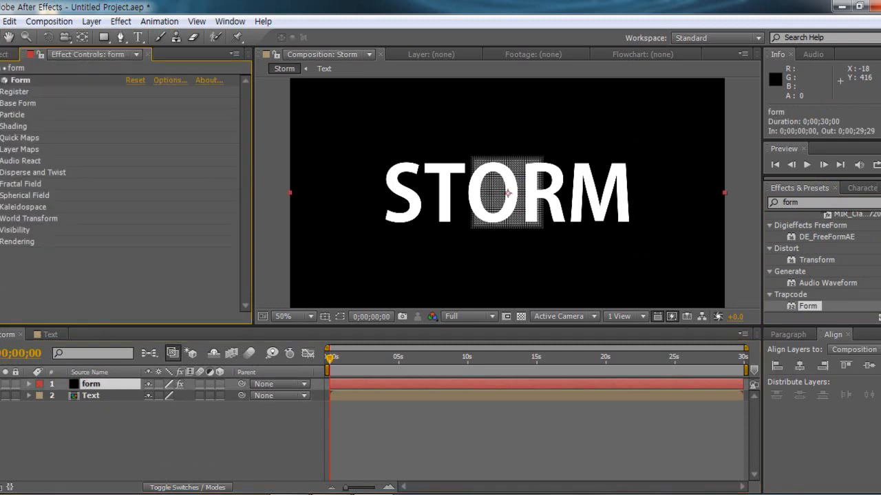
{"action": "left_click", "coordinate": [1, 104]}
{"action": "left_click", "coordinate": [133, 126]}
{"action": "type", "text": "900"}
{"action": "key", "text": "Tab"}
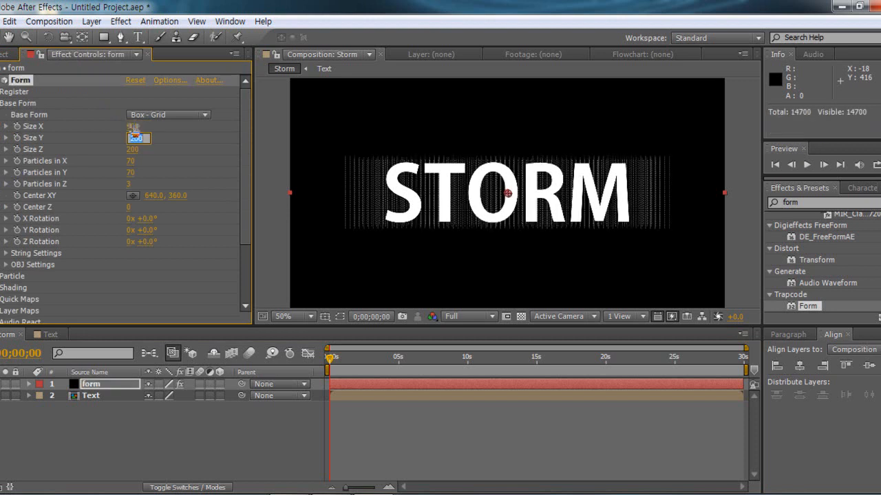
{"action": "type", "text": "500"}
{"action": "left_click", "coordinate": [135, 149]}
{"action": "type", "text": "1"}
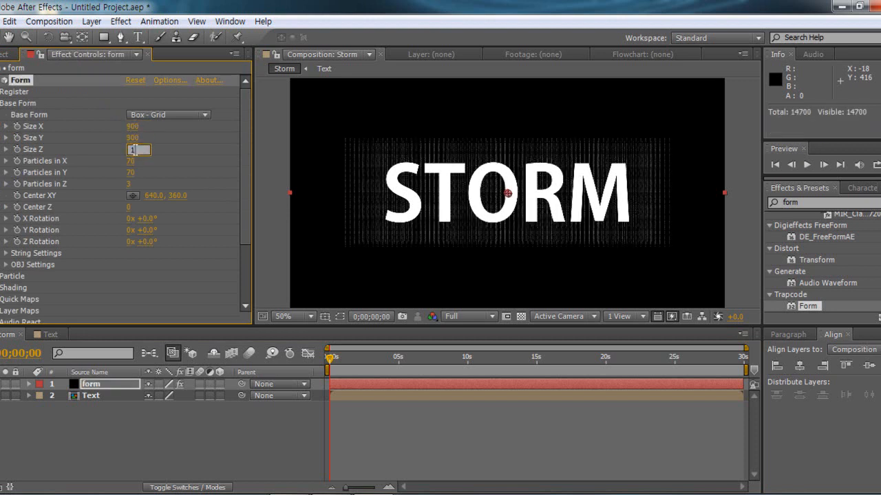
{"action": "key", "text": "Return"}
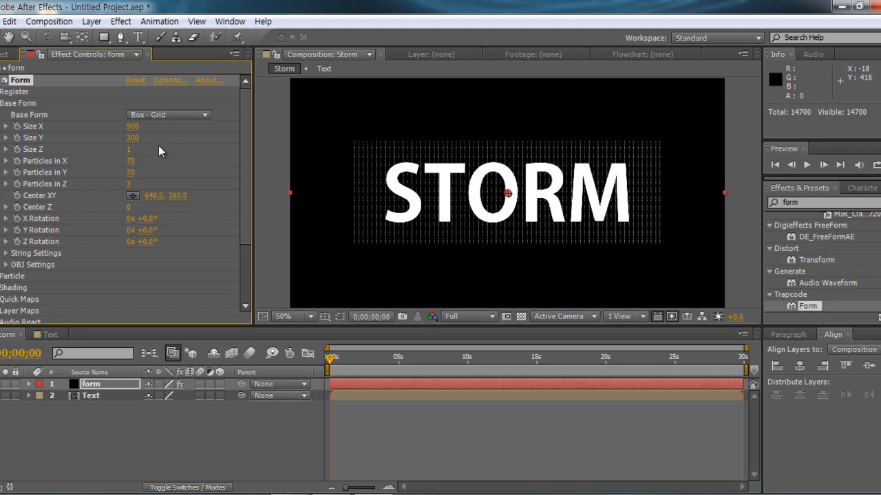
Step: Set the Form particle counts to 900 in X and 300 in Y, and reduce the preview resolution to Third
{"action": "left_click", "coordinate": [131, 161]}
{"action": "type", "text": "900"}
{"action": "key", "text": "Tab"}
{"action": "type", "text": "300"}
{"action": "key", "text": "Return"}
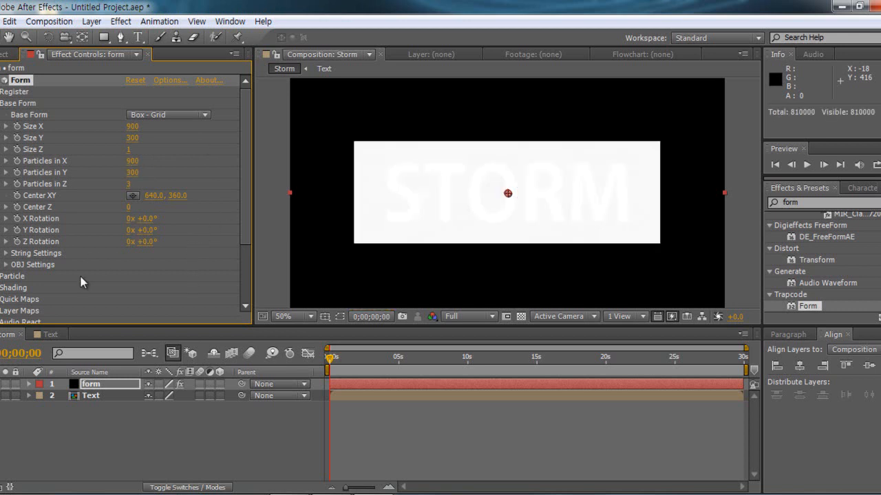
{"action": "left_click", "coordinate": [491, 317]}
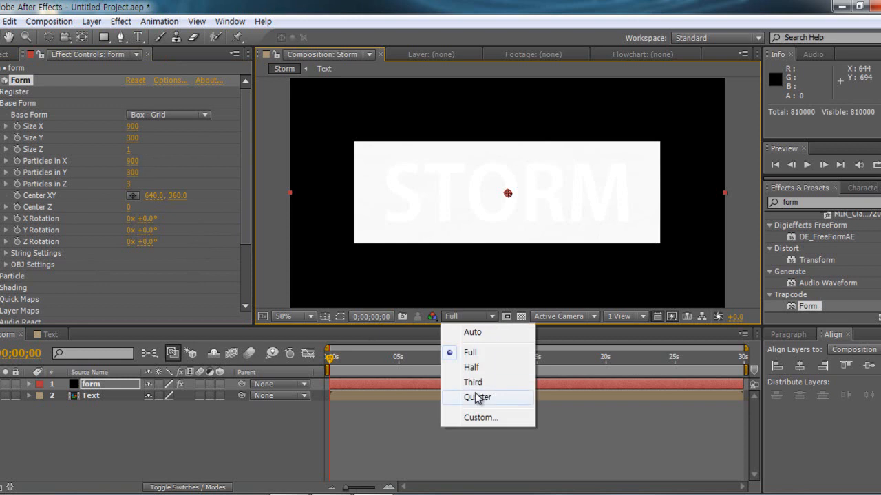
{"action": "left_click", "coordinate": [474, 383]}
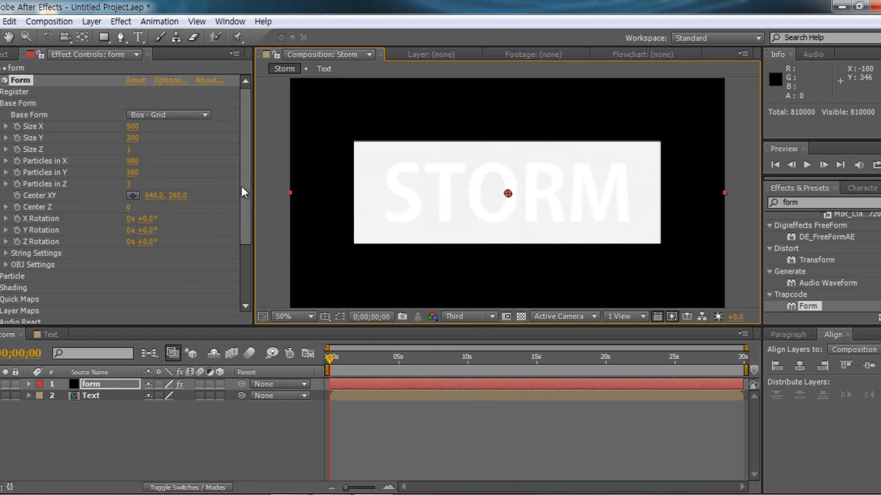
Step: Set the Form effect's particle size to about 1
{"action": "scroll", "coordinate": [246, 202], "scroll_direction": "down", "scroll_amount": 3}
{"action": "left_click", "coordinate": [2, 208]}
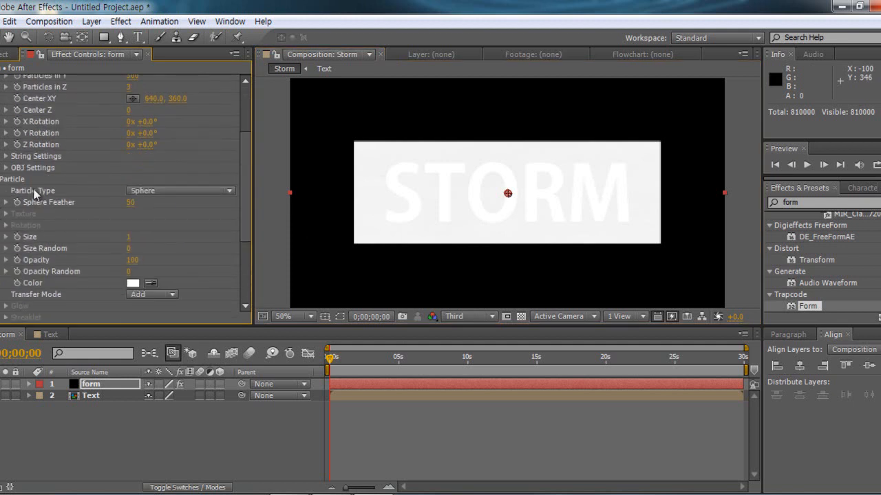
{"action": "left_click", "coordinate": [131, 237]}
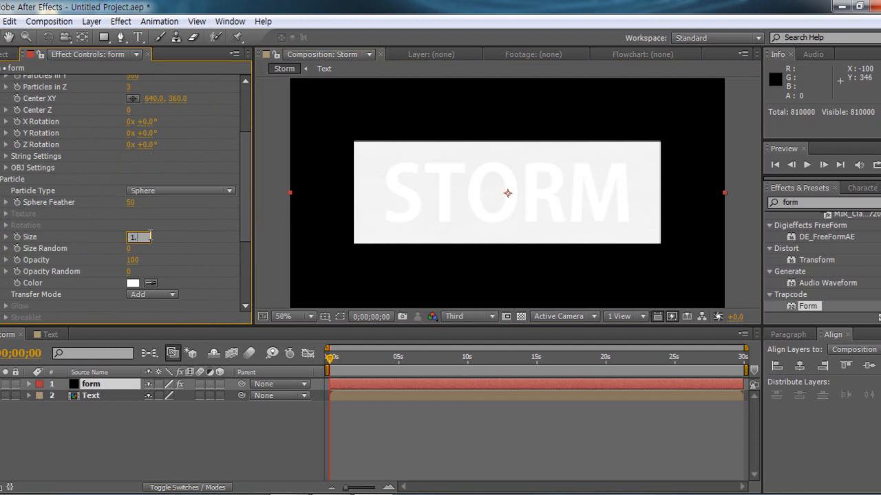
{"action": "key", "text": "Return"}
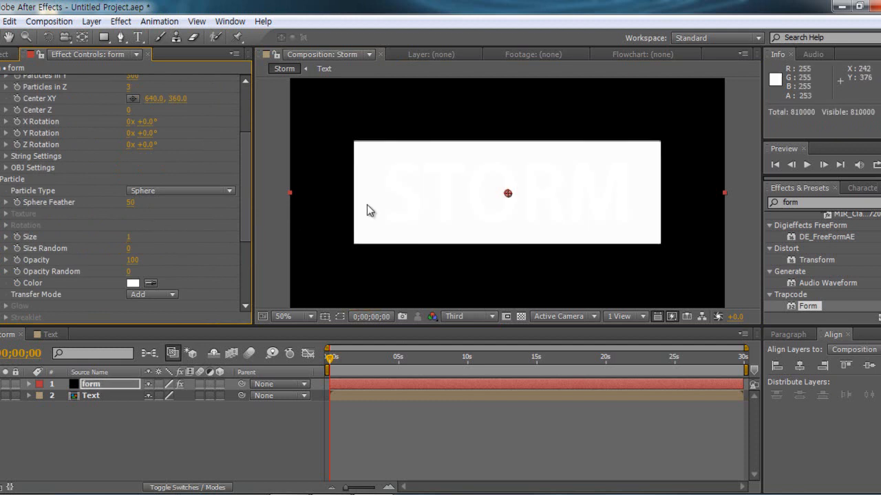
Step: Set the Form effect's Fractal Field displacement to 80
{"action": "left_click_drag", "start_coordinate": [248, 185], "coordinate": [234, 262]}
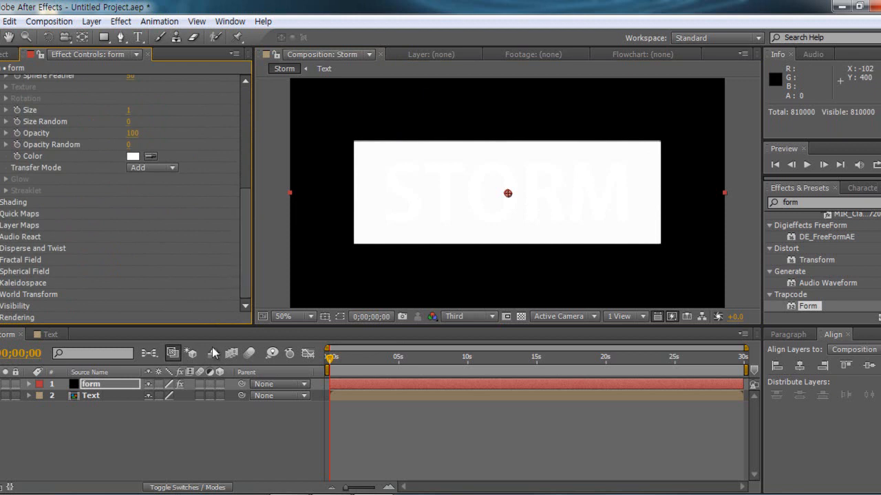
{"action": "left_click", "coordinate": [137, 448]}
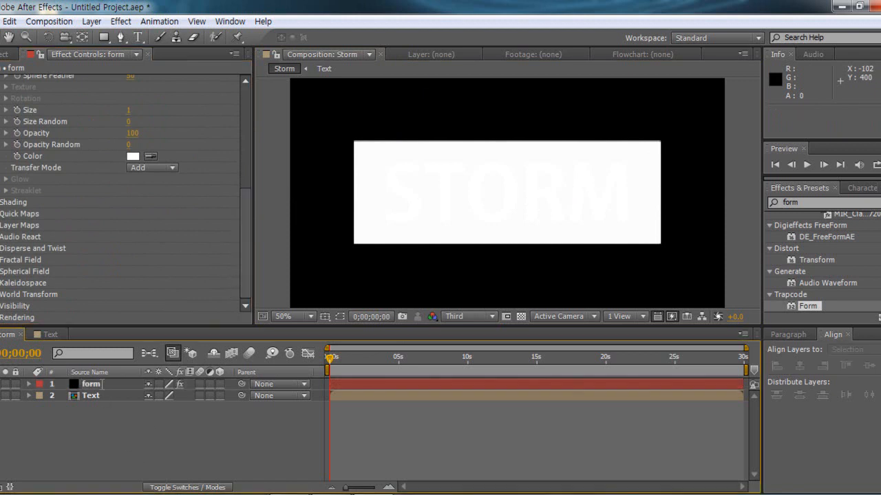
{"action": "left_click", "coordinate": [3, 260]}
{"action": "scroll", "coordinate": [199, 196], "scroll_direction": "down", "scroll_amount": 5}
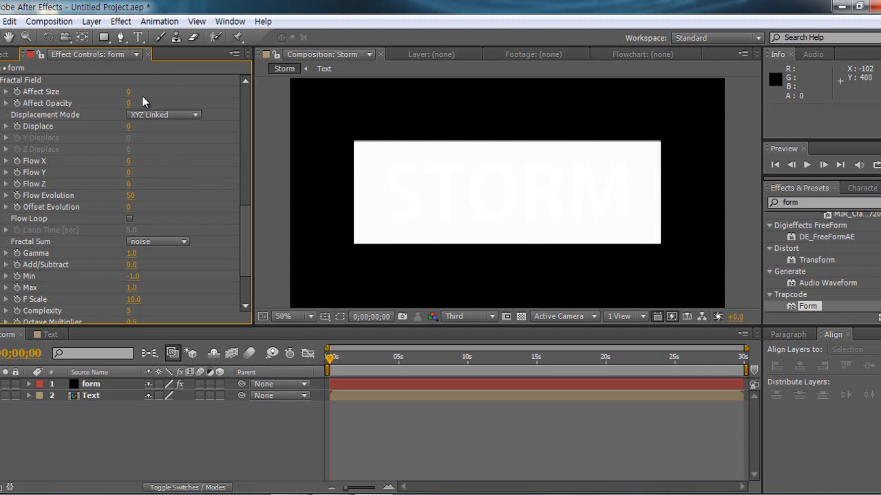
{"action": "left_click", "coordinate": [128, 104]}
{"action": "left_click", "coordinate": [128, 127]}
{"action": "type", "text": "40"}
{"action": "key", "text": "Return"}
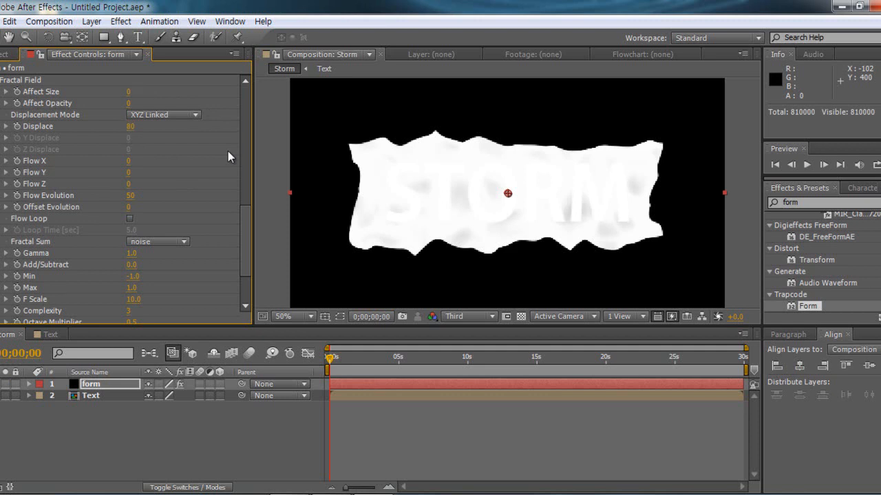
Step: Set the Fractal Field's Flow X to 10 and Flow Y to -50
{"action": "scroll", "coordinate": [192, 245], "scroll_direction": "down", "scroll_amount": 3}
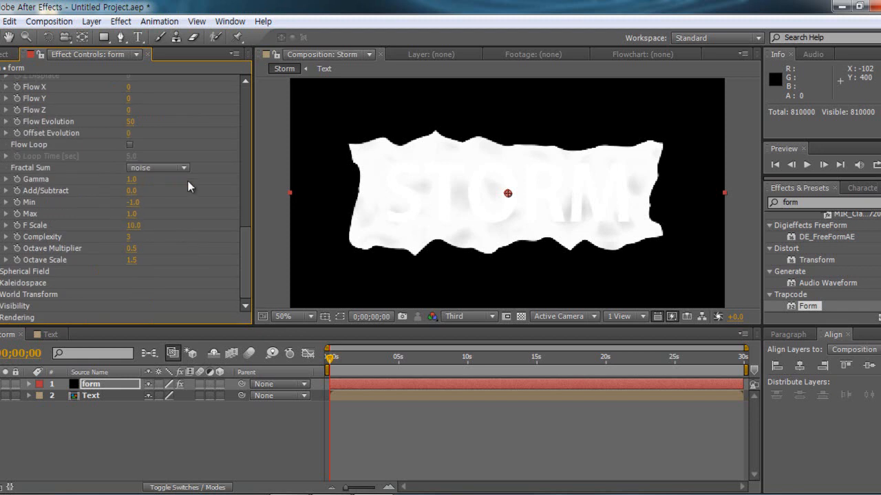
{"action": "scroll", "coordinate": [173, 180], "scroll_direction": "up", "scroll_amount": 3}
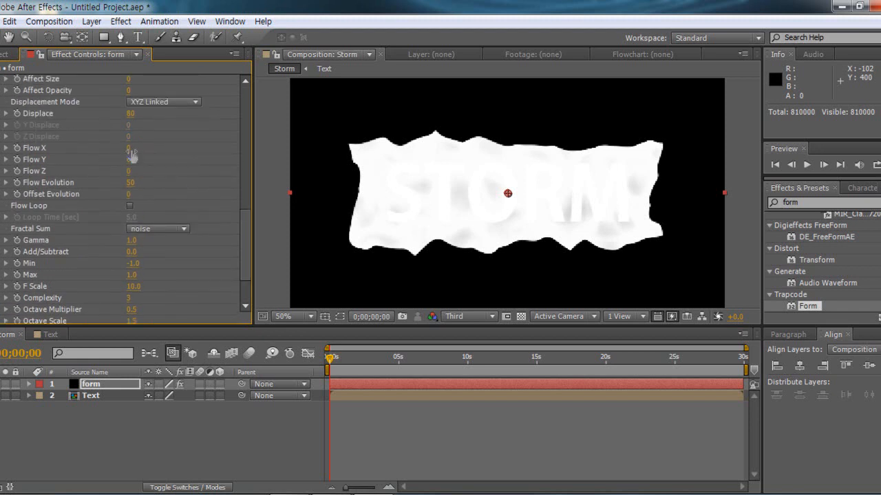
{"action": "left_click", "coordinate": [130, 148]}
{"action": "type", "text": "10"}
{"action": "key", "text": "Return"}
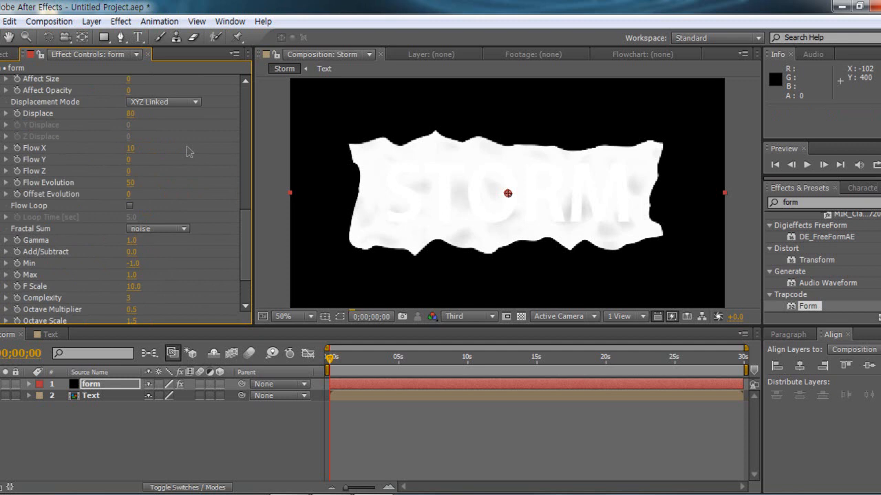
{"action": "left_click", "coordinate": [130, 161]}
{"action": "type", "text": "-5"}
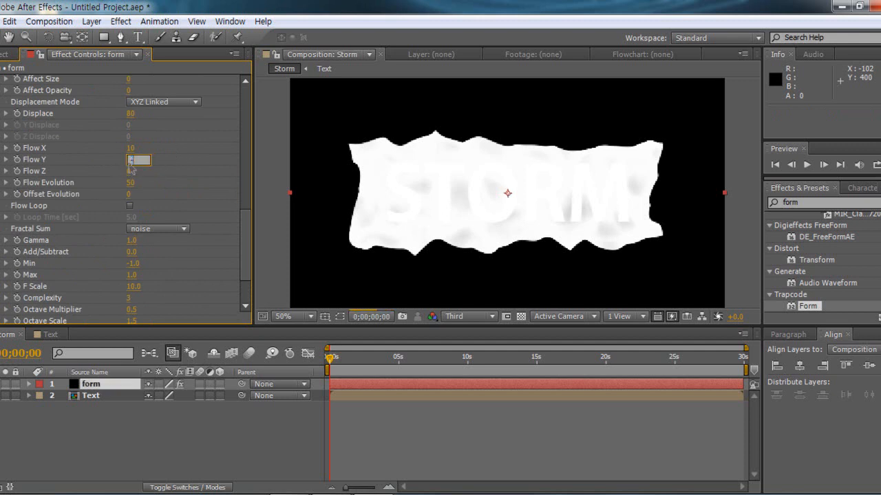
{"action": "type", "text": "0"}
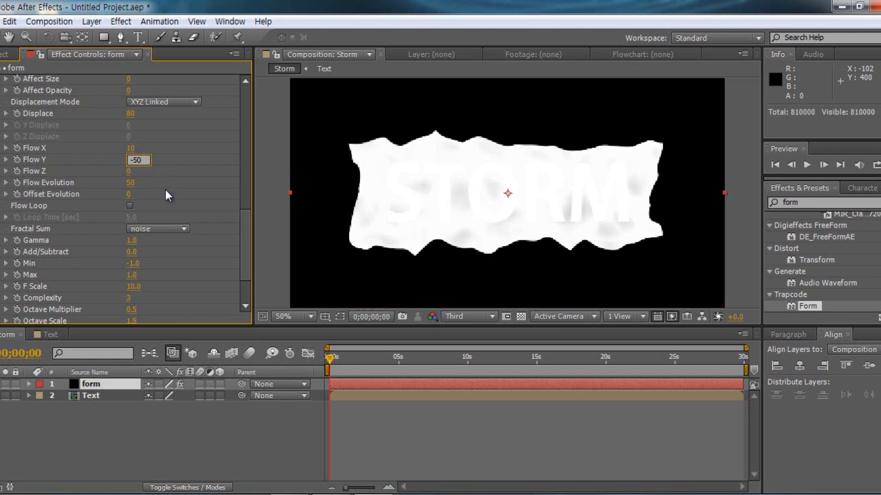
{"action": "key", "text": "Return"}
{"action": "left_click", "coordinate": [259, 467]}
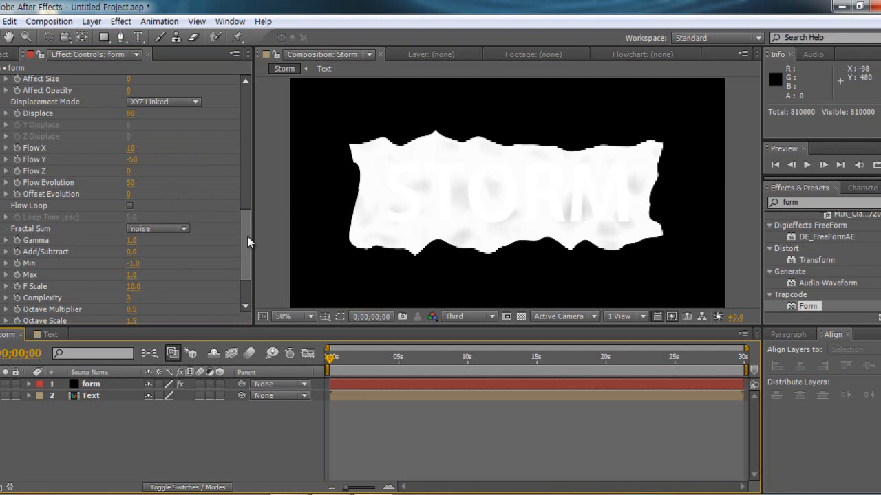
Step: Change the Form particle color to a bright blue, about #219EFE, and check the animation at 0;00;01;01
{"action": "scroll", "coordinate": [245, 291], "scroll_direction": "down", "scroll_amount": 3}
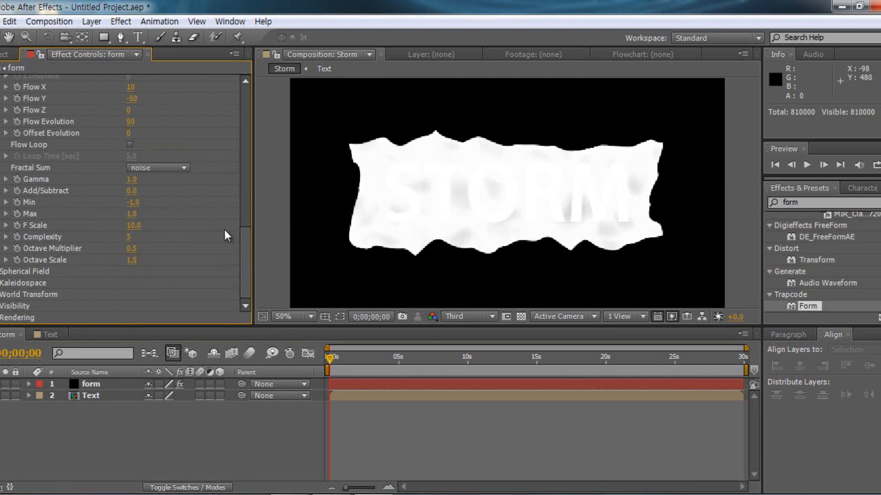
{"action": "scroll", "coordinate": [169, 227], "scroll_direction": "up", "scroll_amount": 3}
{"action": "scroll", "coordinate": [196, 168], "scroll_direction": "up", "scroll_amount": 3}
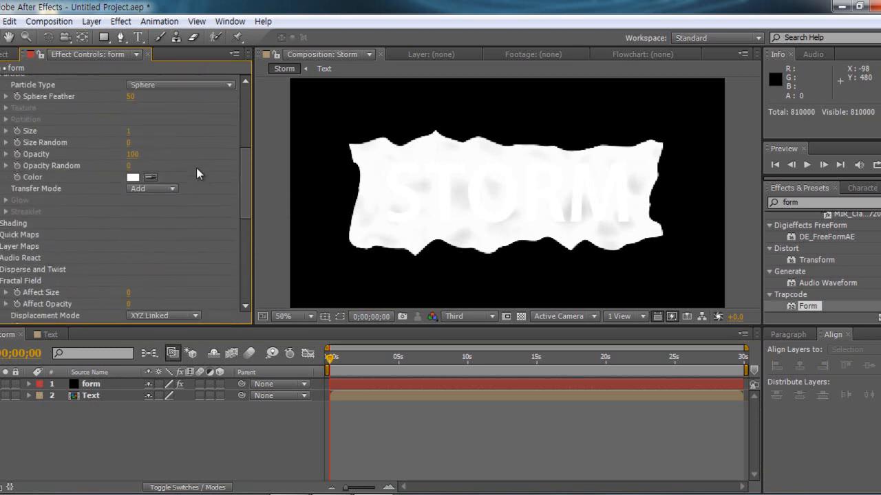
{"action": "scroll", "coordinate": [196, 168], "scroll_direction": "up", "scroll_amount": 4}
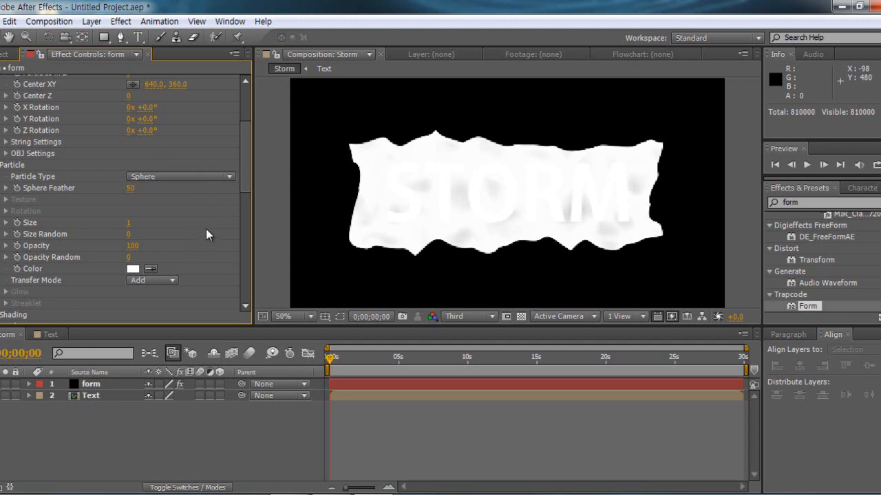
{"action": "left_click", "coordinate": [133, 269]}
{"action": "left_click", "coordinate": [233, 293]}
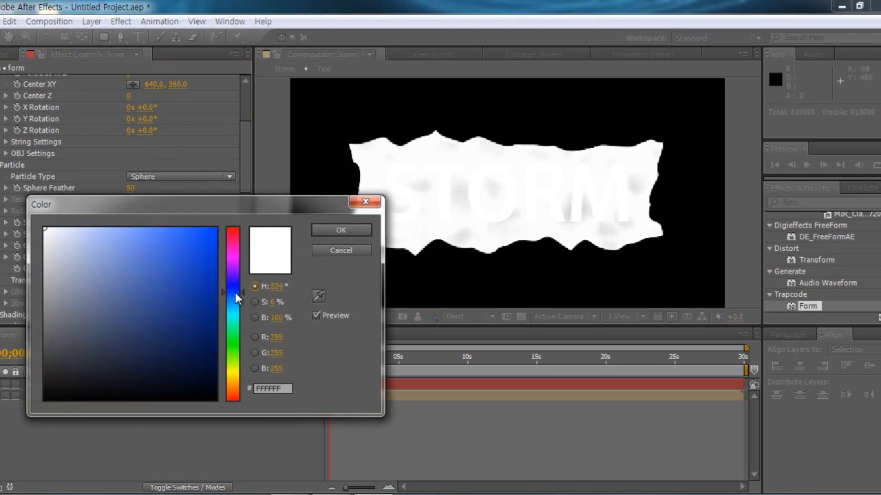
{"action": "left_click", "coordinate": [199, 267]}
{"action": "mouse_move", "coordinate": [187, 247]}
{"action": "left_mouse_down"}
{"action": "mouse_move", "coordinate": [167, 240]}
{"action": "mouse_move", "coordinate": [186, 279]}
{"action": "mouse_move", "coordinate": [185, 264]}
{"action": "left_mouse_up"}
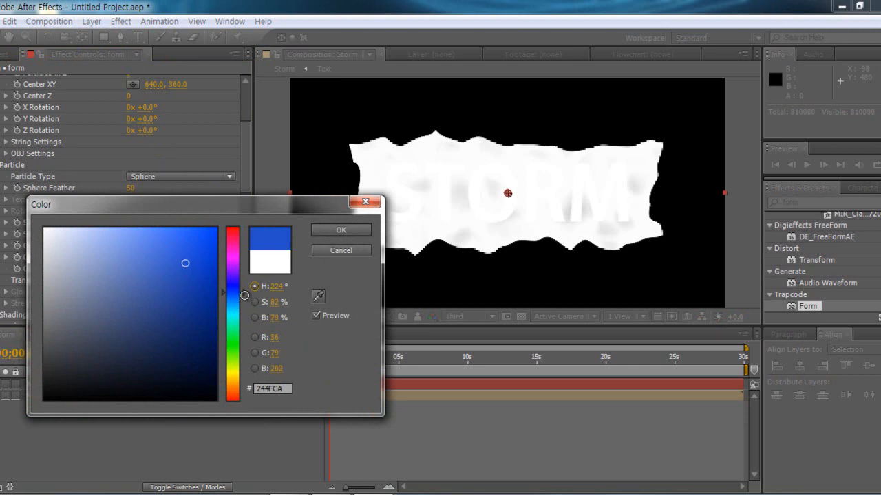
{"action": "left_click_drag", "start_coordinate": [241, 292], "coordinate": [246, 301]}
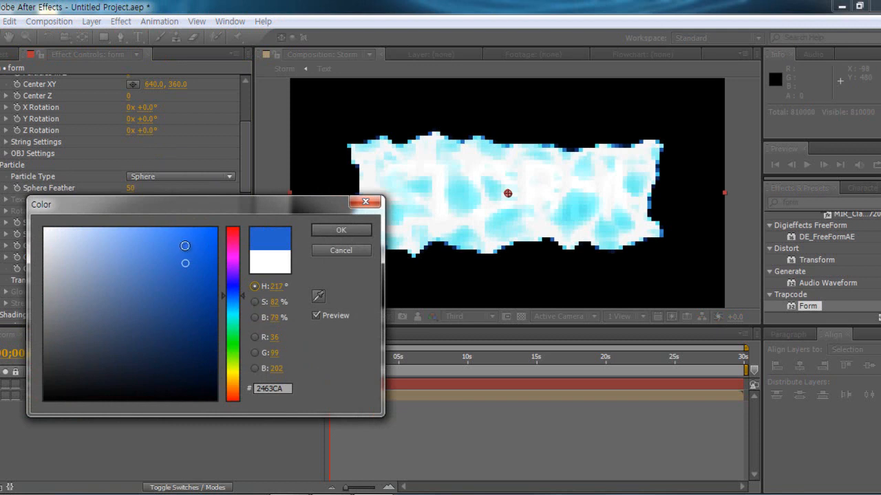
{"action": "left_click", "coordinate": [185, 246]}
{"action": "left_click", "coordinate": [194, 228]}
{"action": "left_click", "coordinate": [242, 295]}
{"action": "left_click_drag", "start_coordinate": [243, 301], "coordinate": [242, 301]}
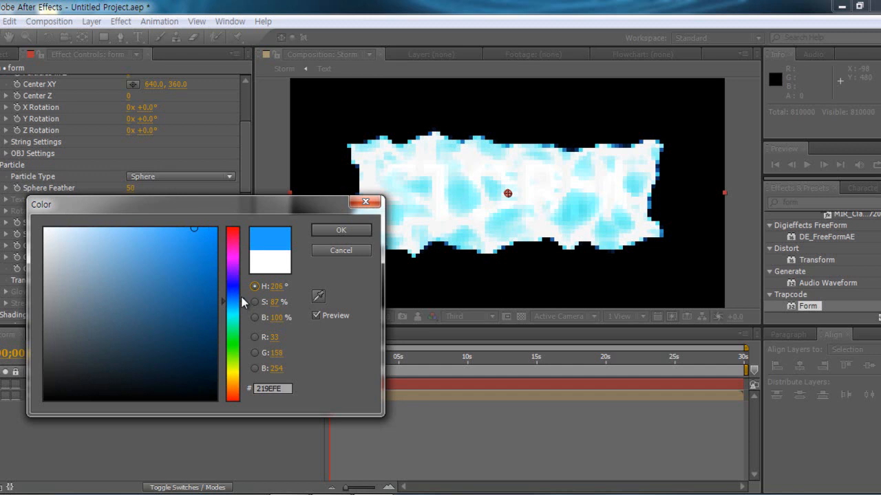
{"action": "left_click", "coordinate": [347, 233]}
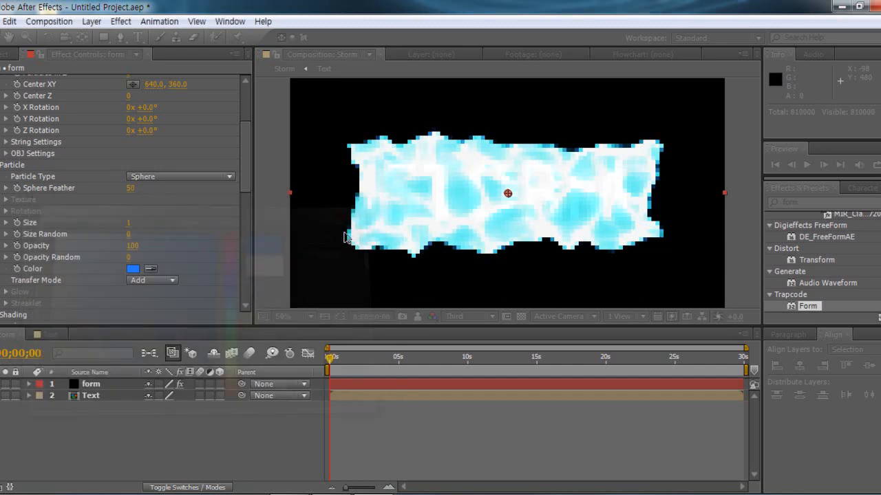
{"action": "left_click", "coordinate": [344, 362]}
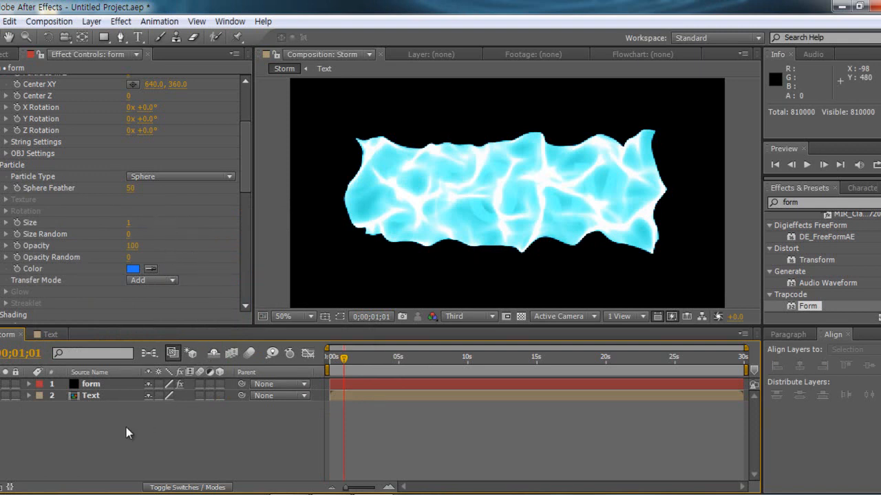
Step: Pre-compose the Text layer as text color alpha, leaving all attributes in Storm
{"action": "left_click", "coordinate": [95, 396]}
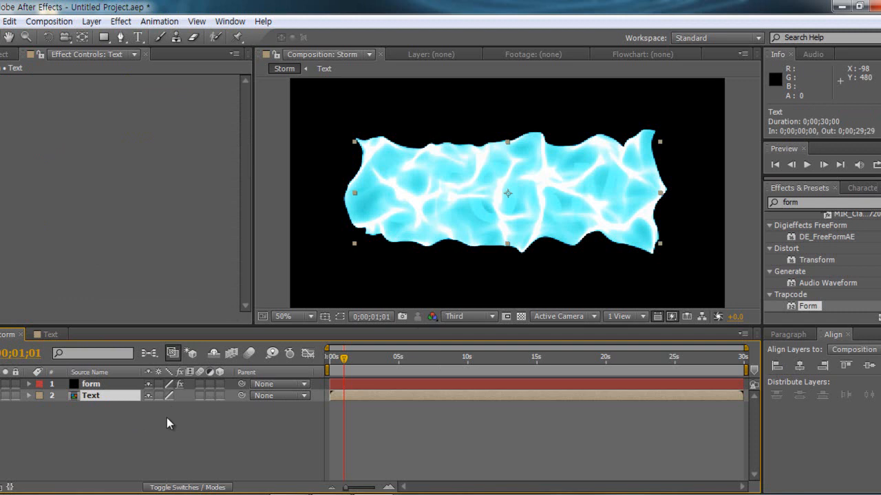
{"action": "key", "text": "ctrl+shift+c"}
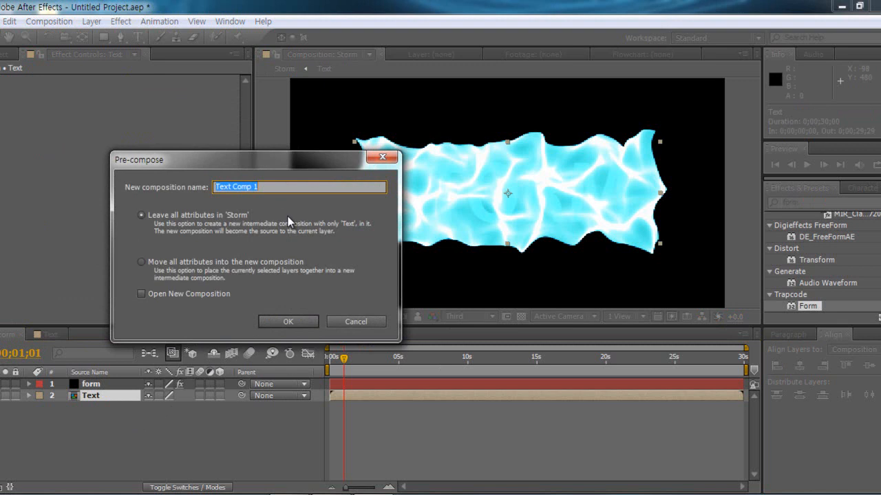
{"action": "type", "text": "text color alpha"}
{"action": "left_click", "coordinate": [289, 323]}
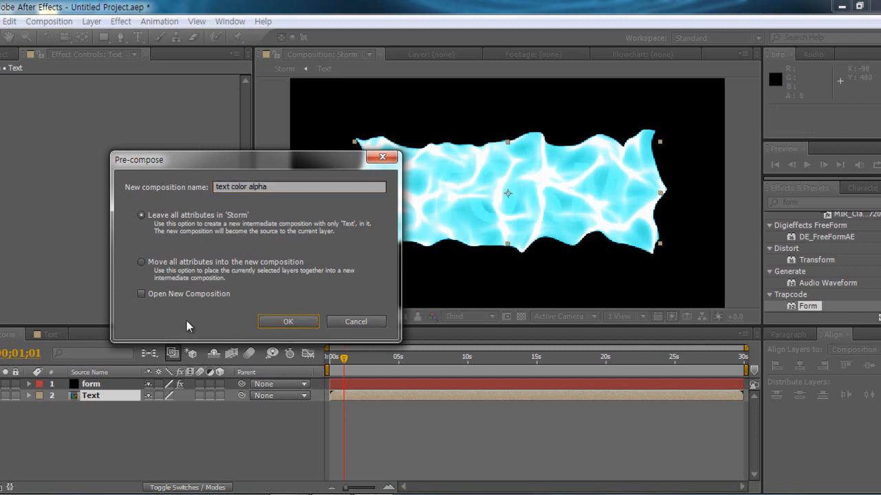
Step: Finish the pre-compose with Open New Composition enabled, and return to the Storm composition
{"action": "left_click", "coordinate": [170, 296]}
{"action": "left_click", "coordinate": [278, 319]}
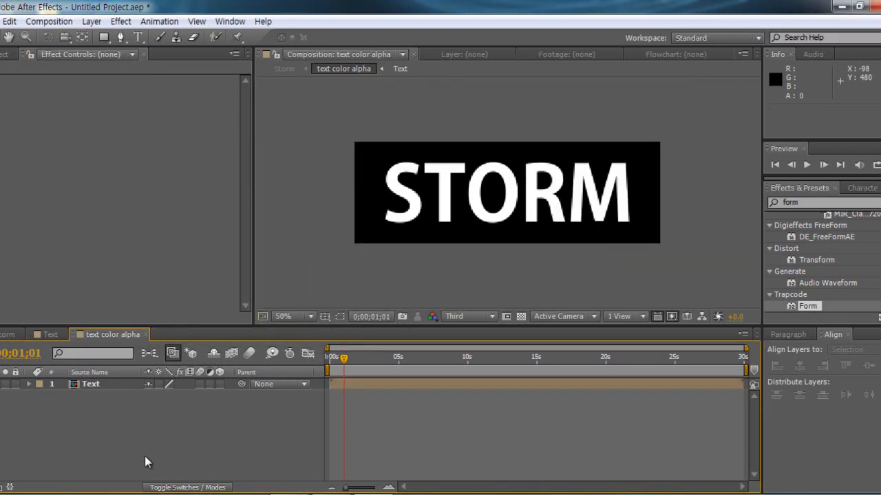
{"action": "left_click", "coordinate": [8, 54]}
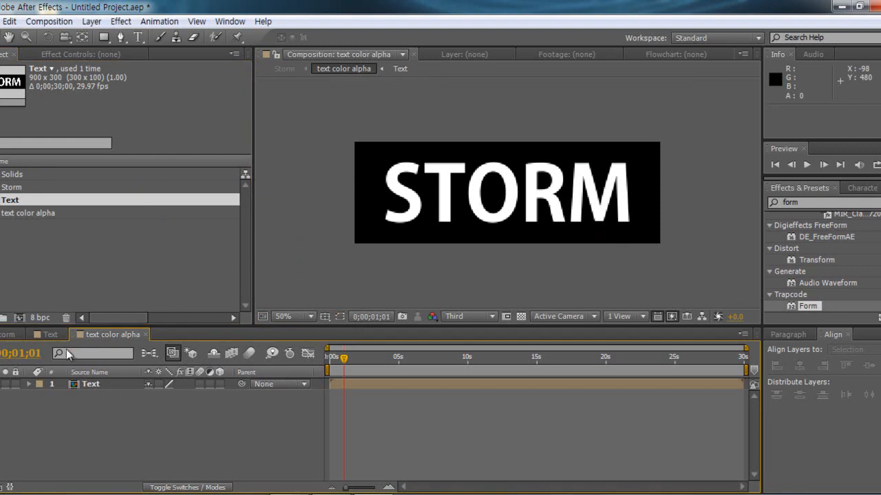
{"action": "left_click", "coordinate": [51, 335]}
{"action": "left_click", "coordinate": [8, 334]}
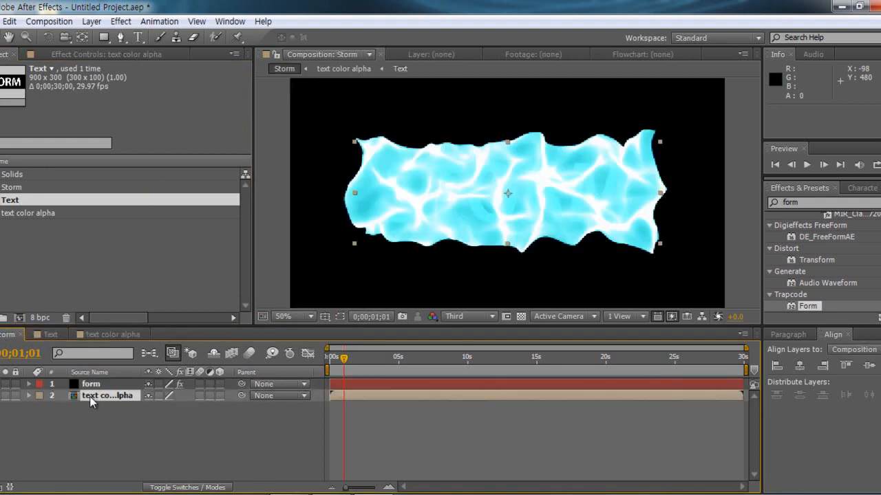
Step: Undo the pre-composition of the Text layer in Storm
{"action": "left_click", "coordinate": [96, 21]}
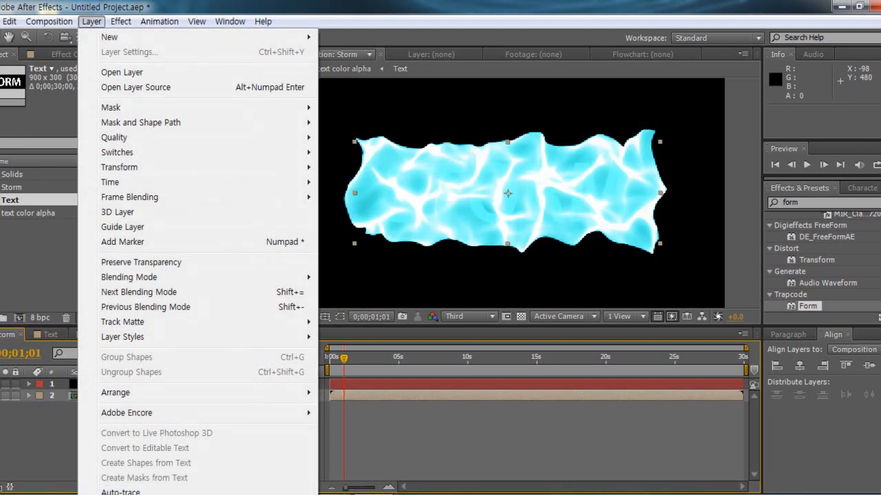
{"action": "left_click", "coordinate": [68, 459]}
{"action": "left_click", "coordinate": [114, 394]}
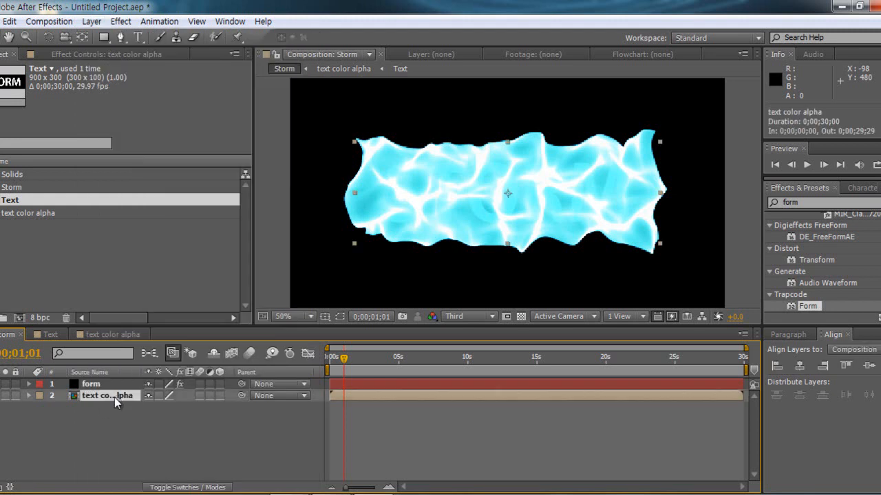
{"action": "key", "text": "ctrl+z"}
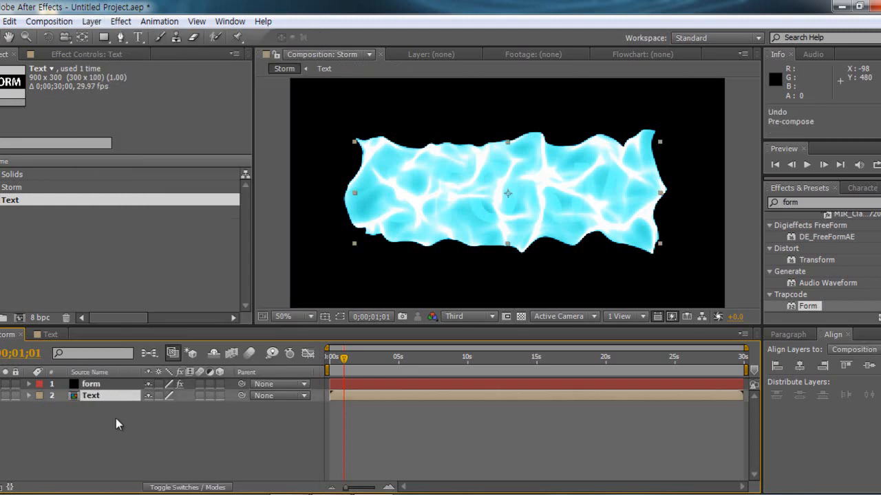
Step: Pre-compose the Text layer as Text color alpha, leaving all attributes in Storm and opening the new composition
{"action": "left_click", "coordinate": [92, 21]}
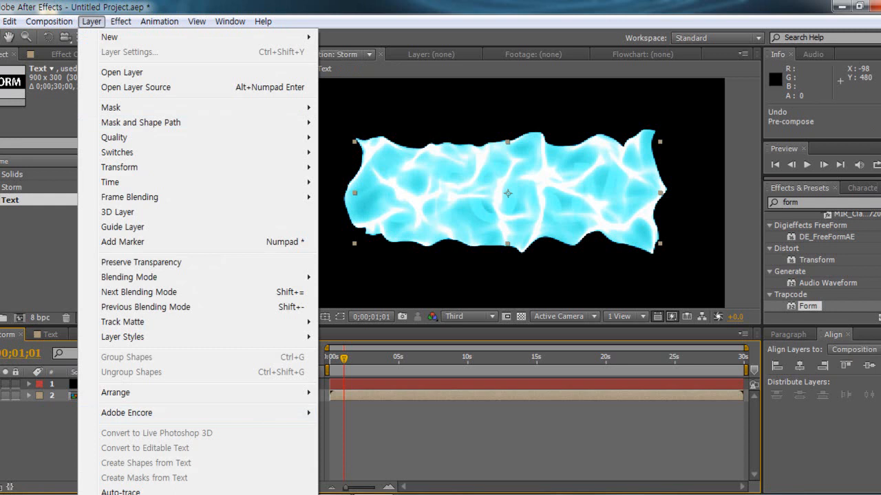
{"action": "left_click", "coordinate": [137, 489]}
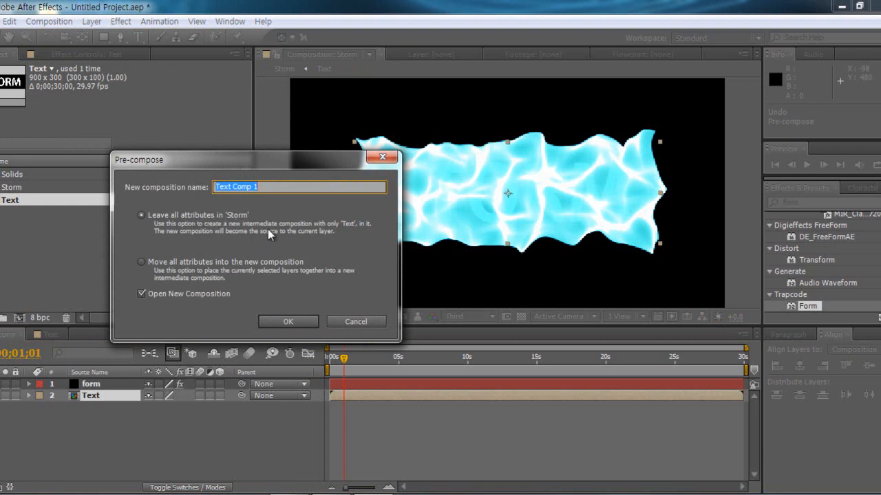
{"action": "key", "text": "BackSpace"}
{"action": "type", "text": "Text color alpha"}
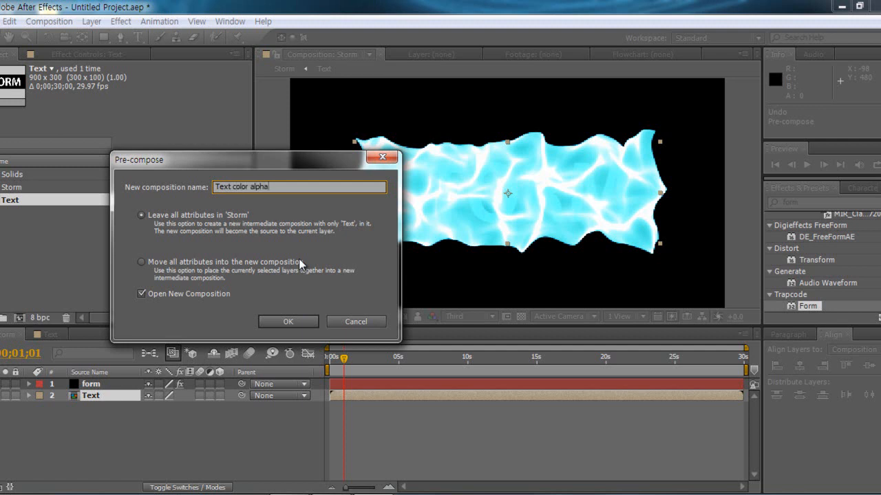
{"action": "key", "text": "Return"}
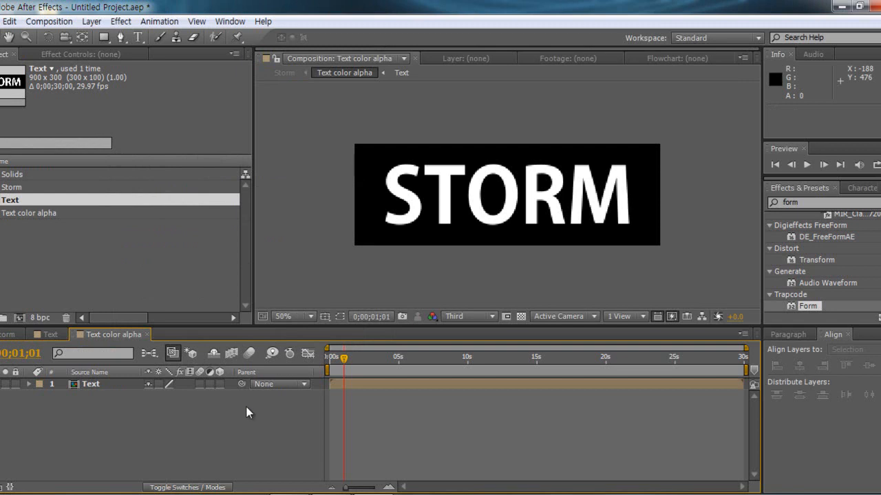
Step: Apply Fast Blur to the Text layer in Text color alpha and set its Blurriness to 69
{"action": "left_click", "coordinate": [805, 204]}
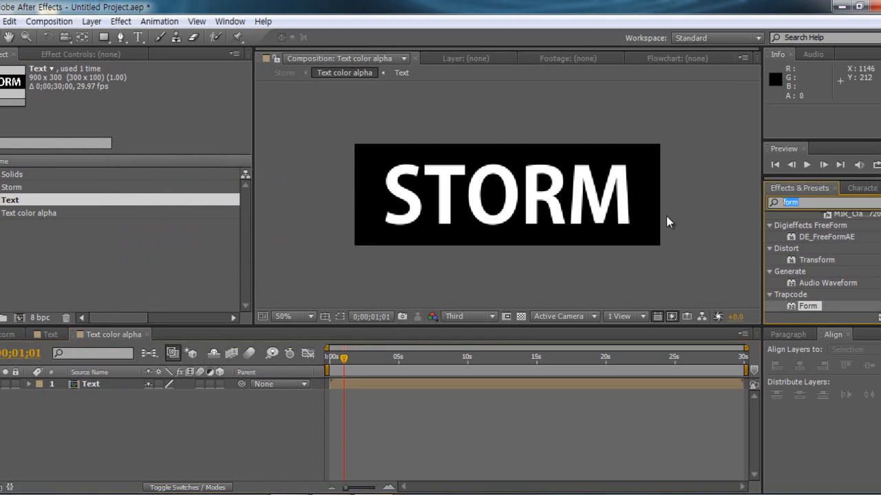
{"action": "type", "text": "fast"}
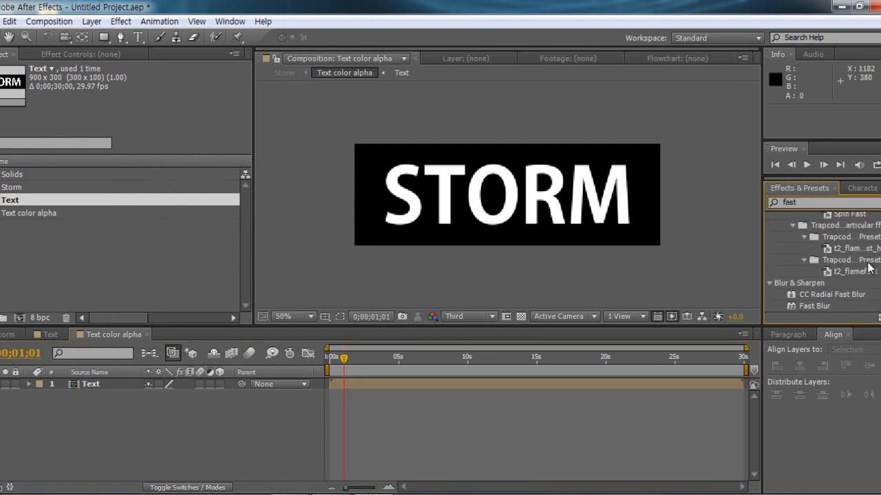
{"action": "left_click_drag", "start_coordinate": [817, 308], "coordinate": [524, 240]}
{"action": "left_click", "coordinate": [131, 91]}
{"action": "type", "text": "30"}
{"action": "key", "text": "Return"}
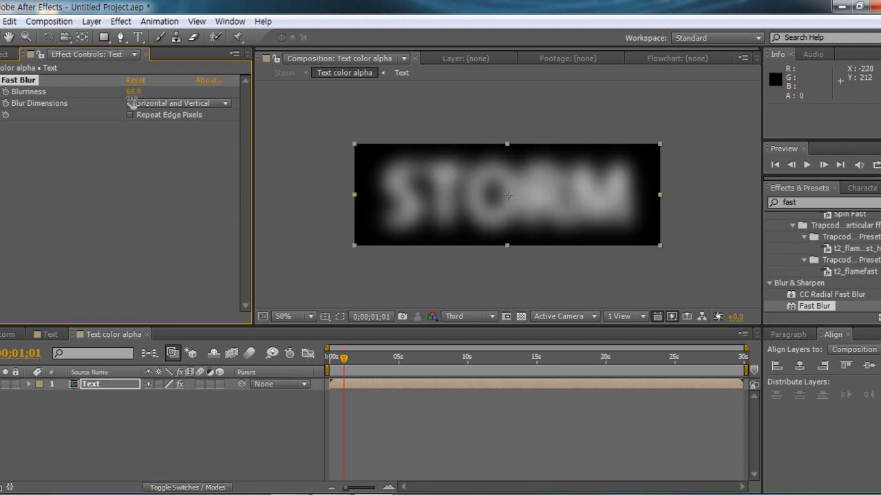
Step: In Storm, assign the Text color alpha layer to the Color and Alpha layer map of the form layer's Form effect
{"action": "left_click", "coordinate": [15, 338]}
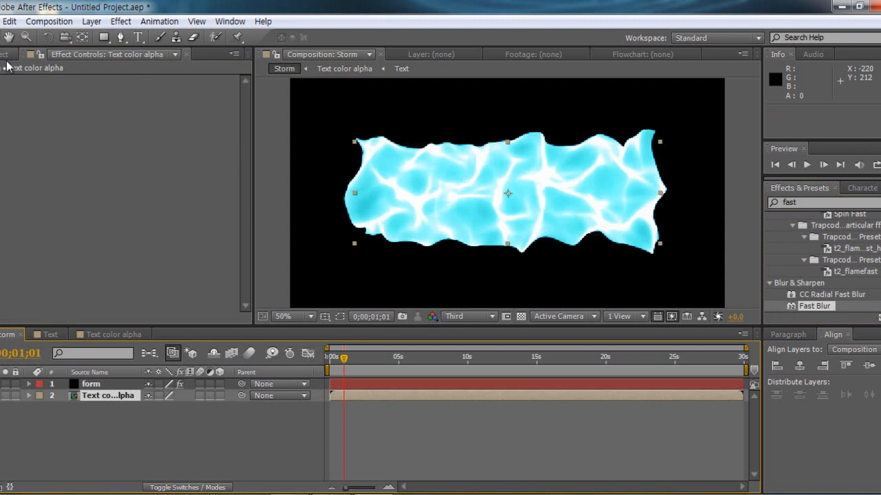
{"action": "left_click", "coordinate": [90, 384]}
{"action": "scroll", "coordinate": [140, 220], "scroll_direction": "down", "scroll_amount": 6}
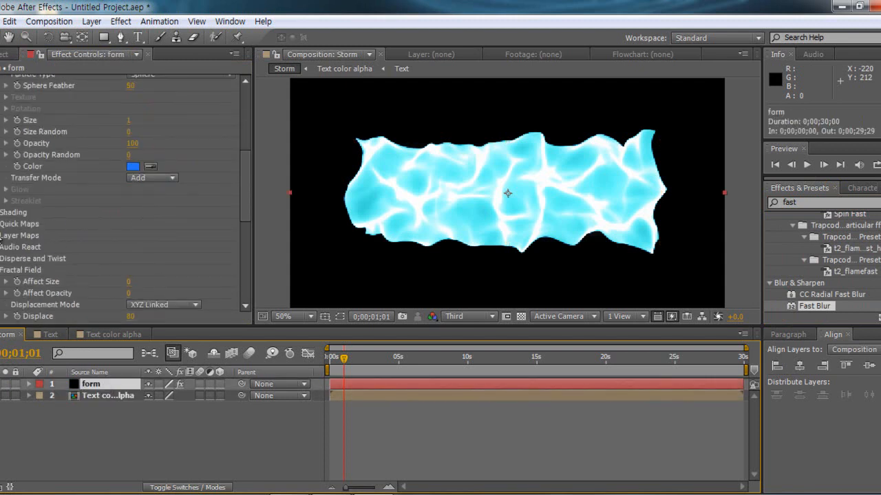
{"action": "left_click", "coordinate": [3, 235]}
{"action": "scroll", "coordinate": [136, 215], "scroll_direction": "down", "scroll_amount": 2}
{"action": "left_click", "coordinate": [7, 218]}
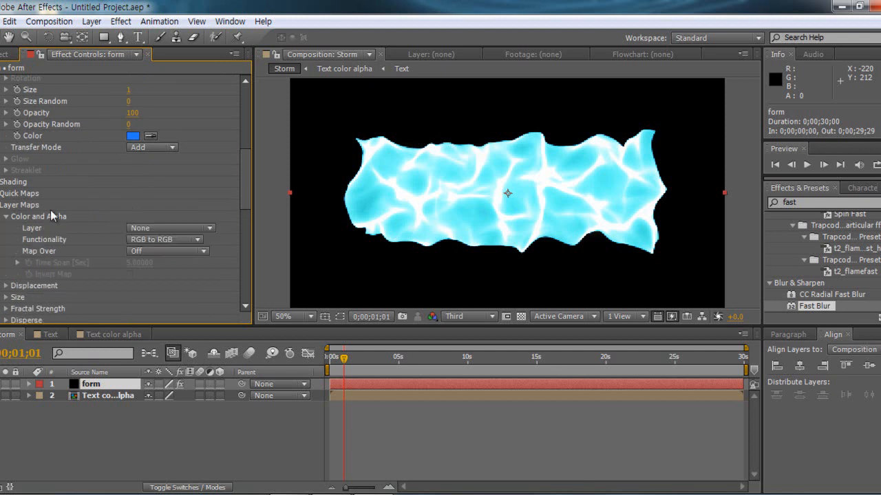
{"action": "left_click", "coordinate": [186, 228]}
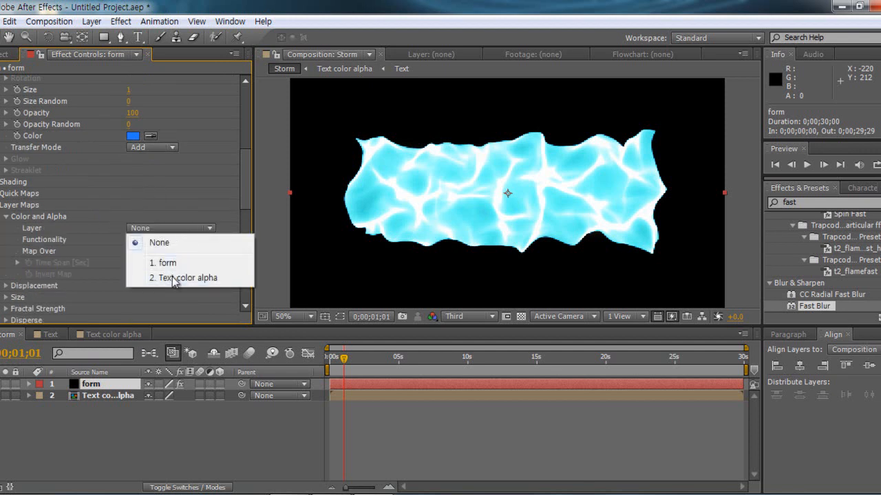
{"action": "left_click", "coordinate": [173, 279]}
Step: Set the Color and Alpha map's Functionality to A to A and Map Over to XY, and check the animation at 0;00;01;08
{"action": "left_click", "coordinate": [173, 240]}
{"action": "left_click", "coordinate": [175, 285]}
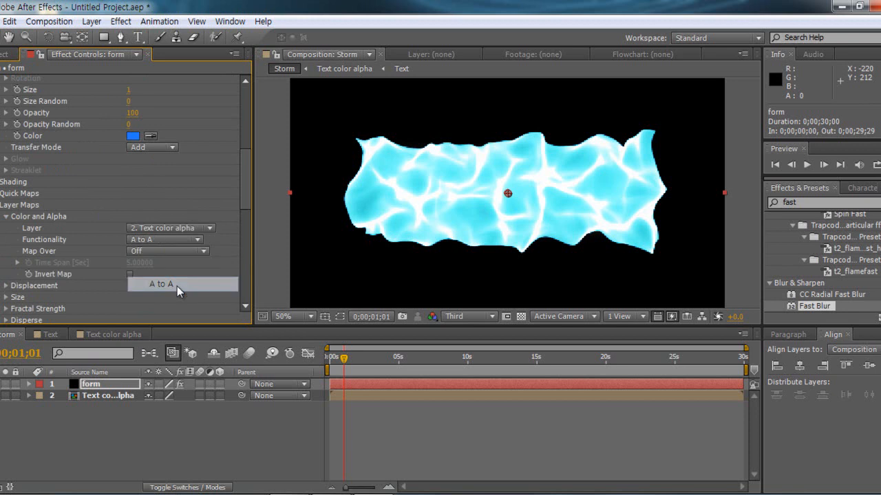
{"action": "left_click", "coordinate": [172, 252]}
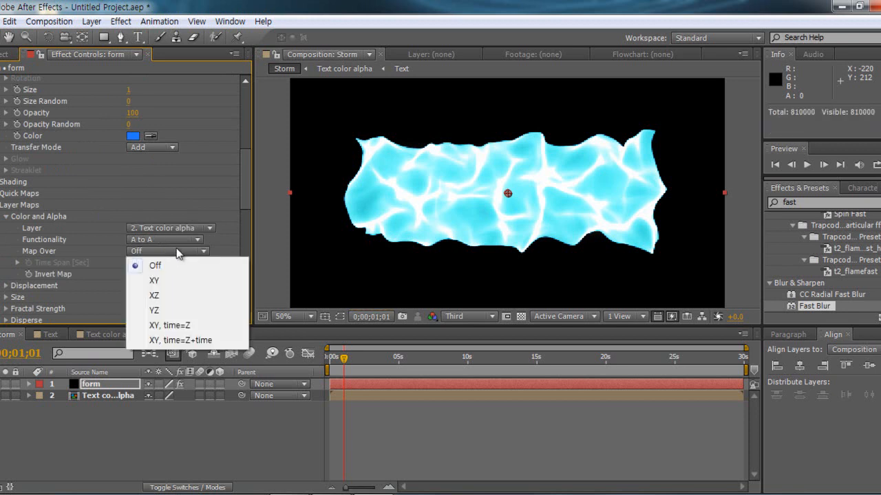
{"action": "left_click", "coordinate": [174, 281]}
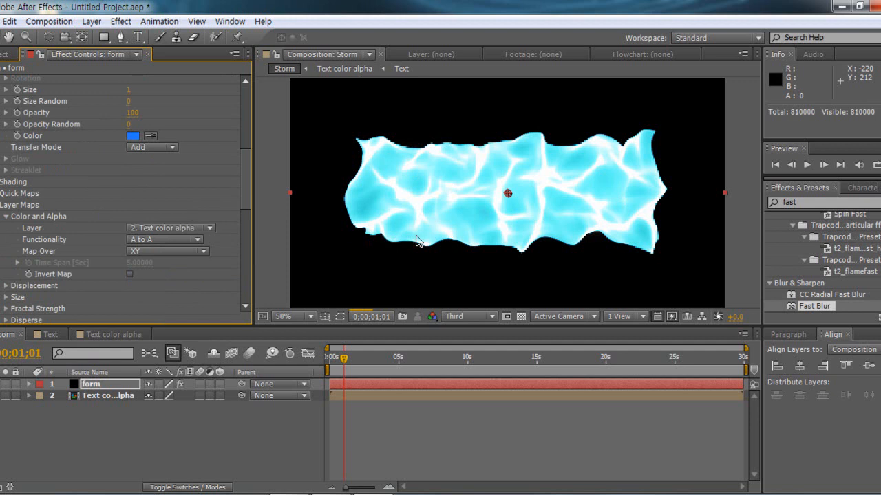
{"action": "left_click", "coordinate": [251, 424]}
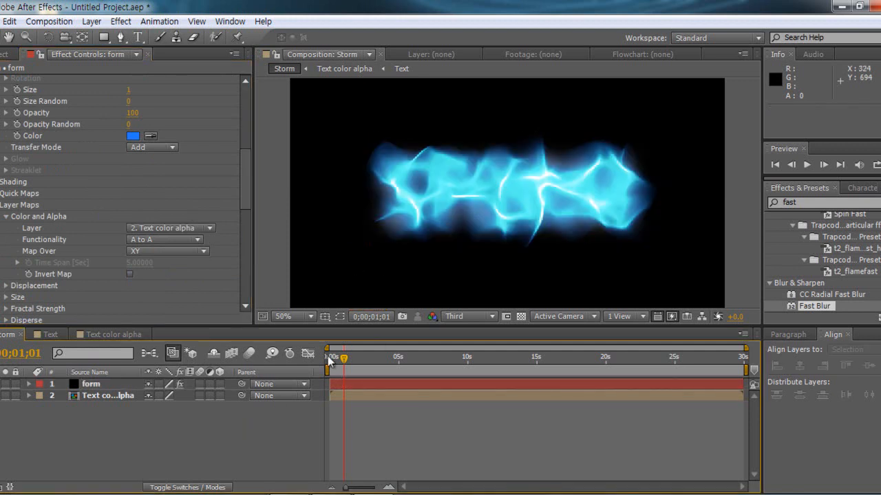
{"action": "left_click", "coordinate": [333, 358]}
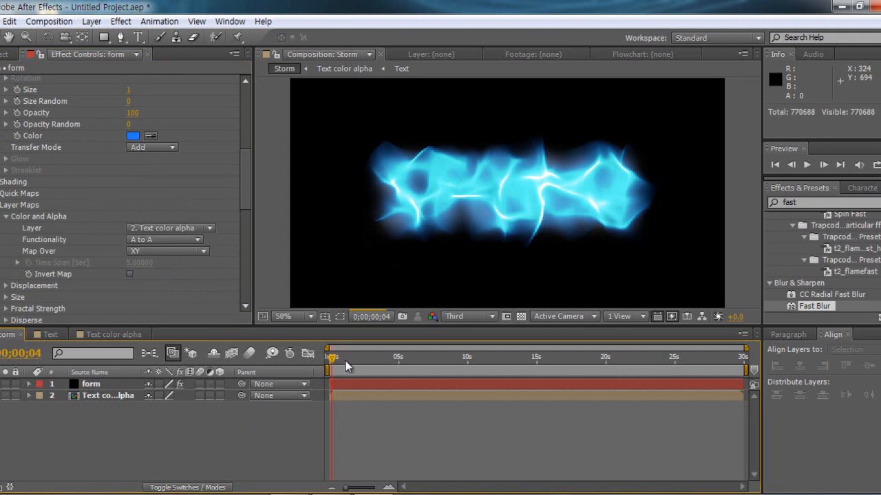
{"action": "left_click", "coordinate": [347, 358]}
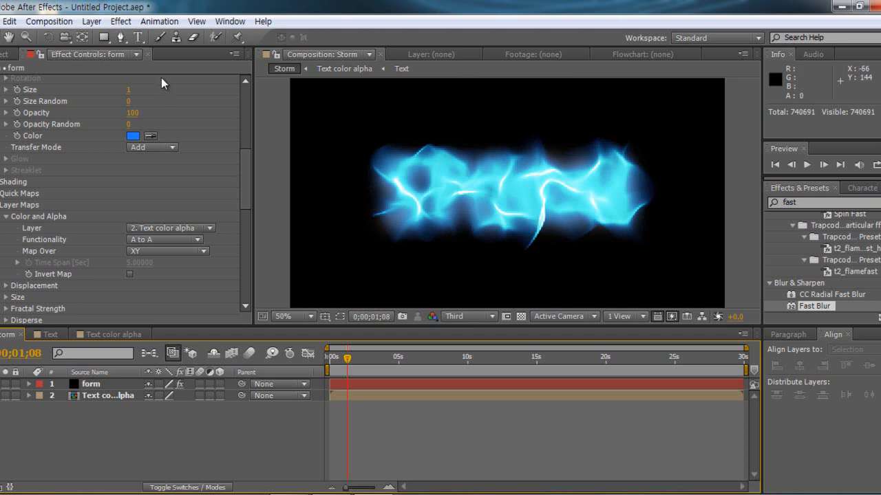
Step: Set the Base Form's Size Z to 20 in the form layer's Form effect
{"action": "left_click", "coordinate": [6, 54]}
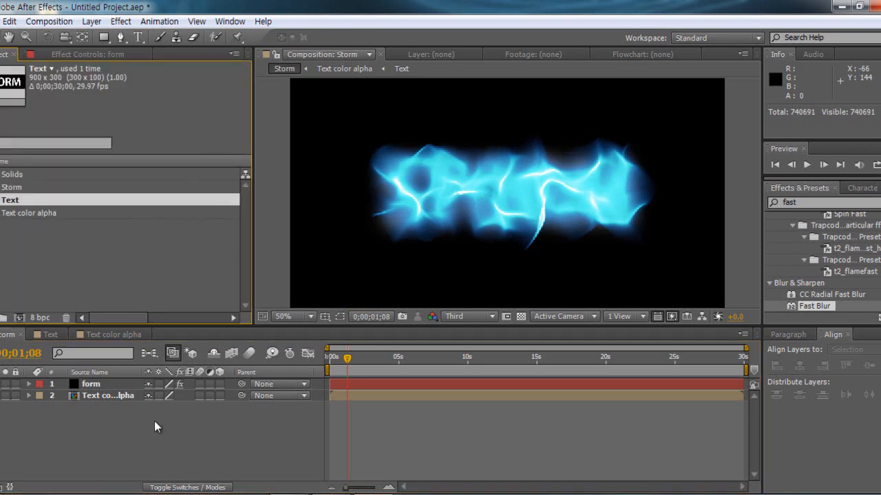
{"action": "left_click", "coordinate": [90, 386]}
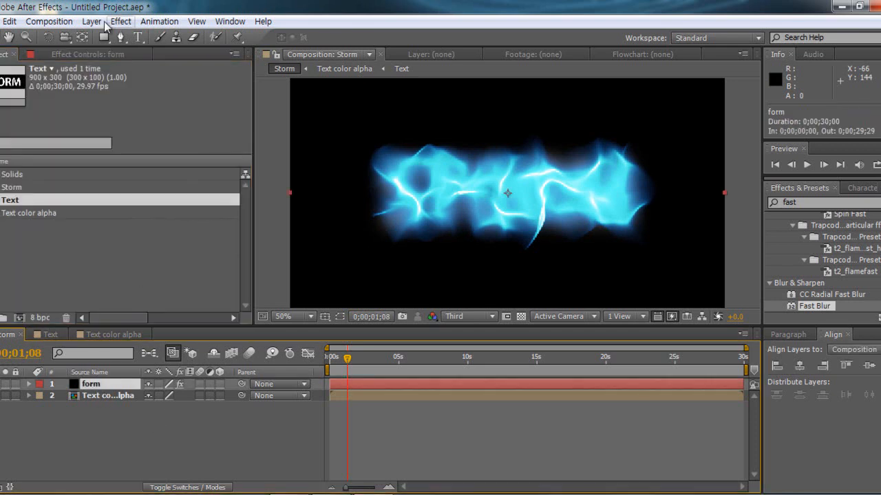
{"action": "left_click", "coordinate": [87, 54]}
{"action": "left_click_drag", "start_coordinate": [250, 181], "coordinate": [252, 124]}
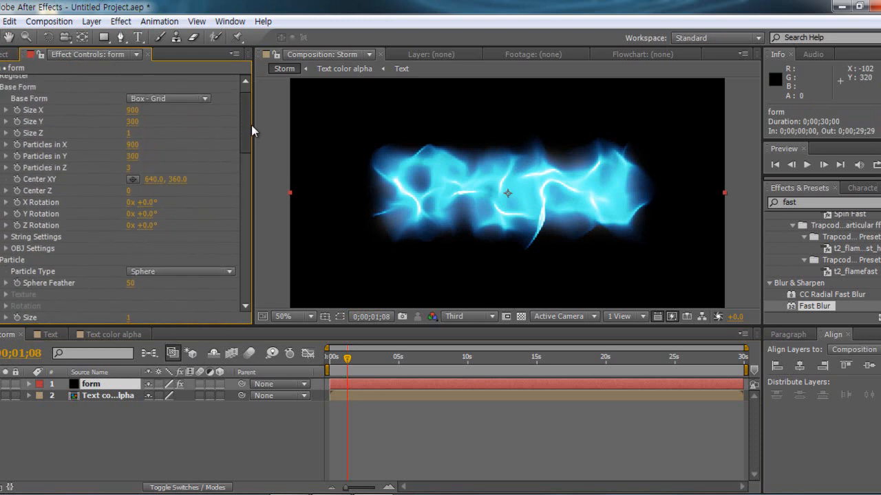
{"action": "left_click", "coordinate": [130, 134]}
{"action": "type", "text": "20"}
{"action": "key", "text": "Return"}
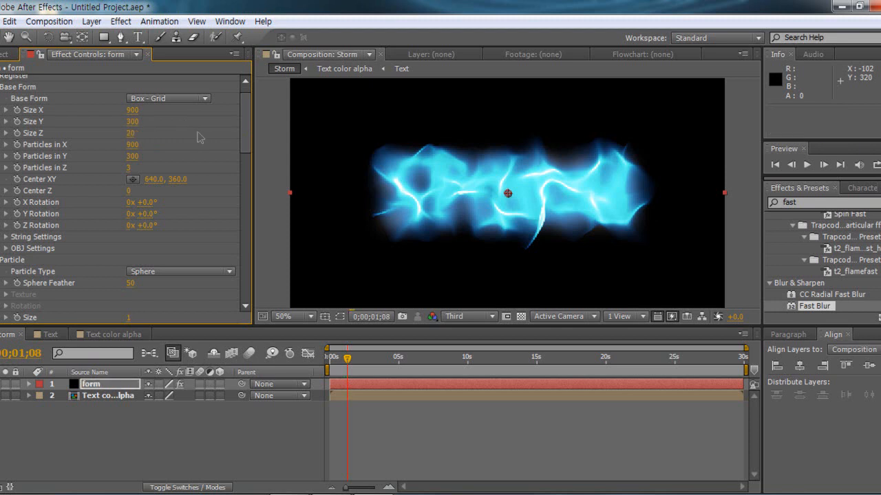
Step: Reduce the Base Form's Particles in Z to 1
{"action": "left_click", "coordinate": [130, 168]}
{"action": "type", "text": "1"}
{"action": "key", "text": "Return"}
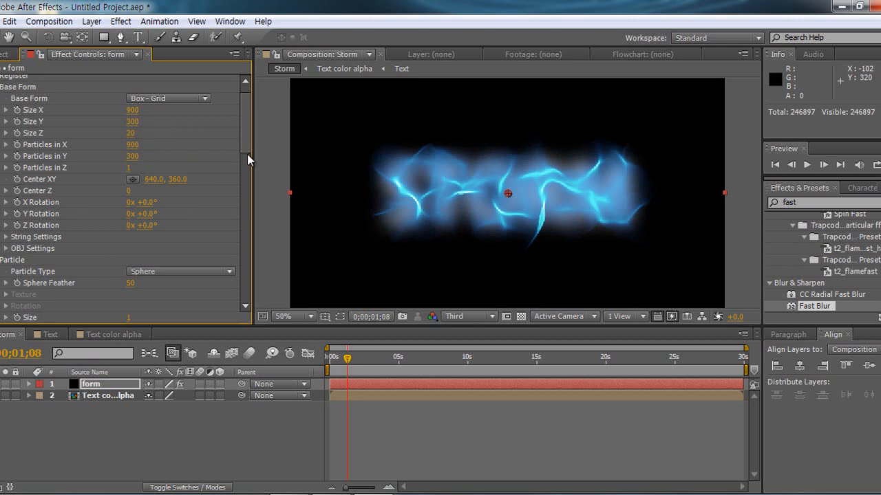
{"action": "left_click_drag", "start_coordinate": [249, 140], "coordinate": [245, 211]}
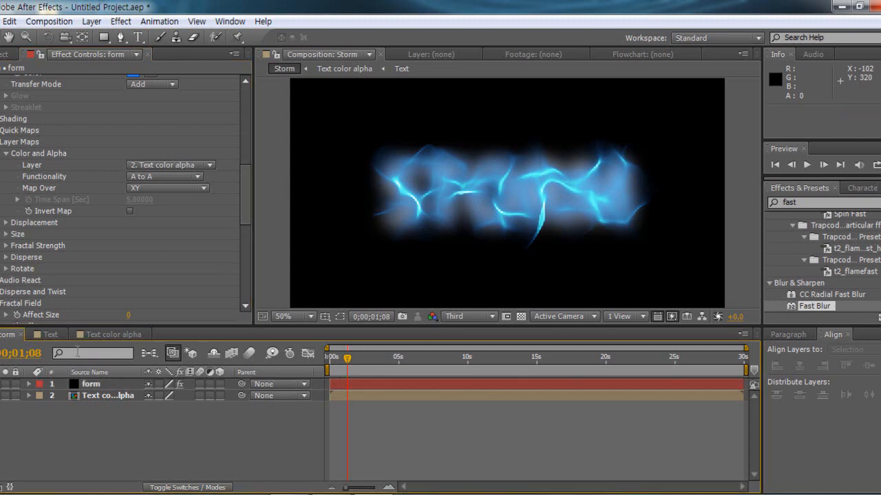
Step: Add the Text composition to Storm as a new layer beneath Text color alpha
{"action": "left_click", "coordinate": [45, 333]}
{"action": "left_click", "coordinate": [7, 334]}
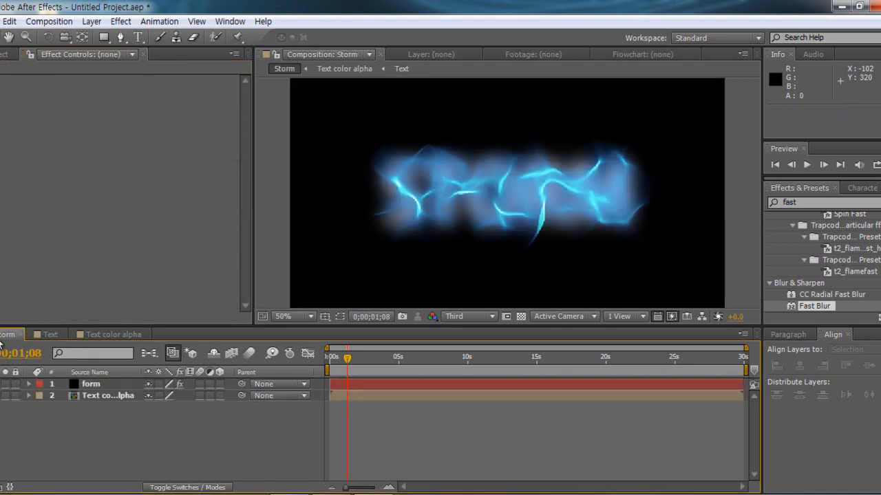
{"action": "left_click", "coordinate": [6, 54]}
{"action": "left_click_drag", "start_coordinate": [6, 200], "coordinate": [70, 427]}
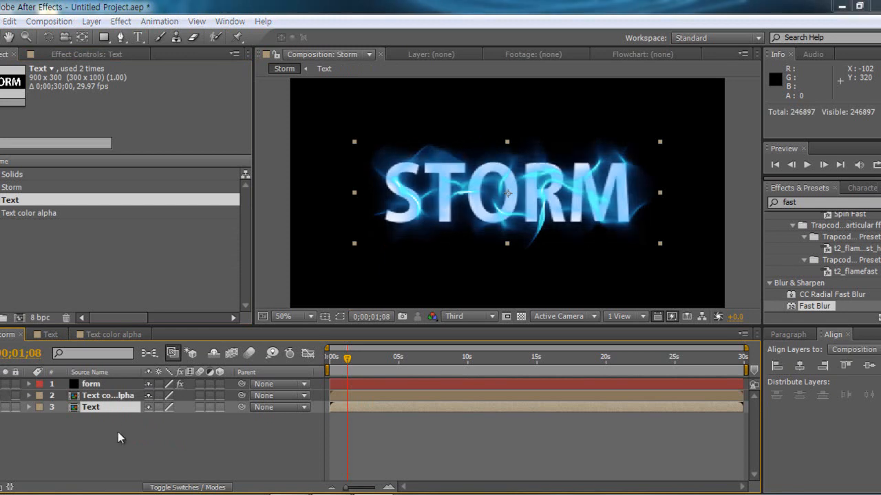
Step: Pre-compose the new Text layer as Text strength, leaving all attributes in Storm and opening the new composition
{"action": "key", "text": "ctrl+shift+c"}
{"action": "type", "text": "Tex"}
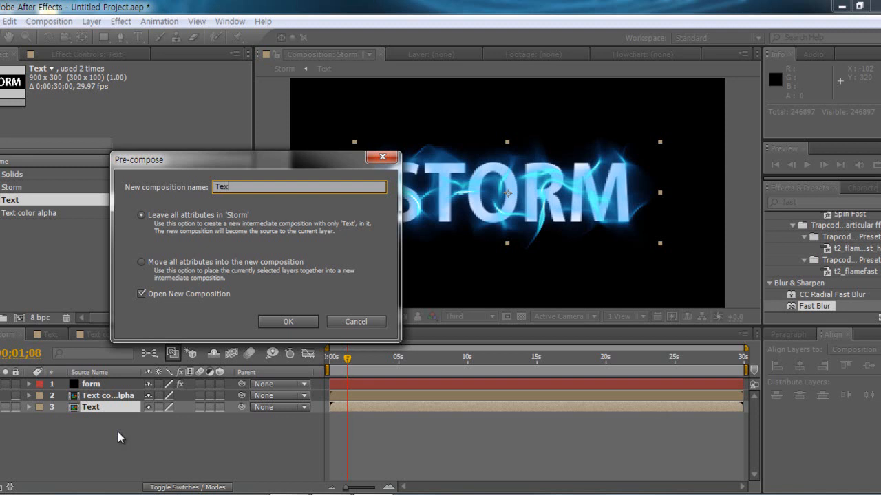
{"action": "type", "text": "t strength"}
{"action": "key", "text": "Return"}
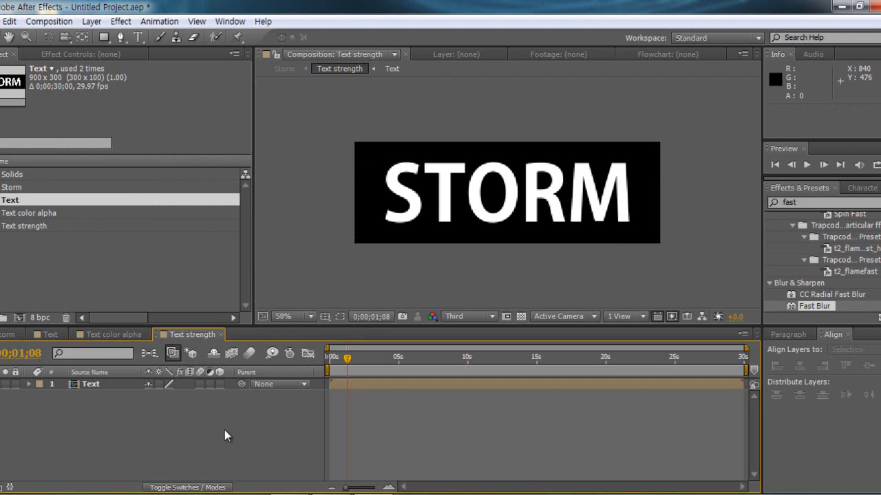
Step: Add a black 900 x 300 px solid layer to the Text strength composition
{"action": "key", "text": "ctrl+y"}
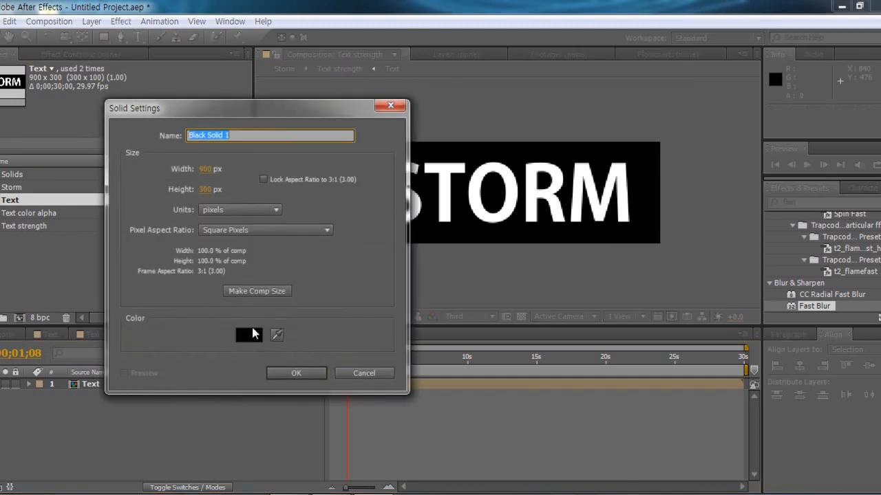
{"action": "left_click", "coordinate": [296, 374]}
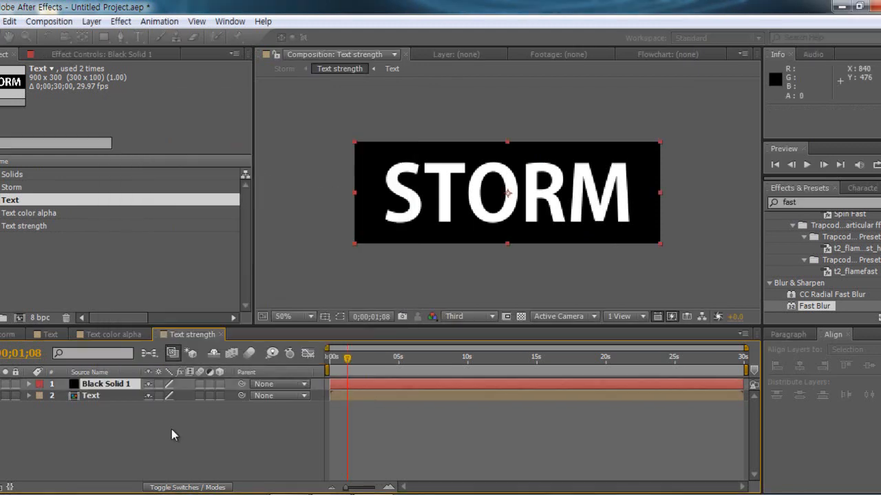
Step: Move the Black Solid 1 layer beneath the Text layer and rename it bg
{"action": "left_click_drag", "start_coordinate": [100, 385], "coordinate": [107, 408]}
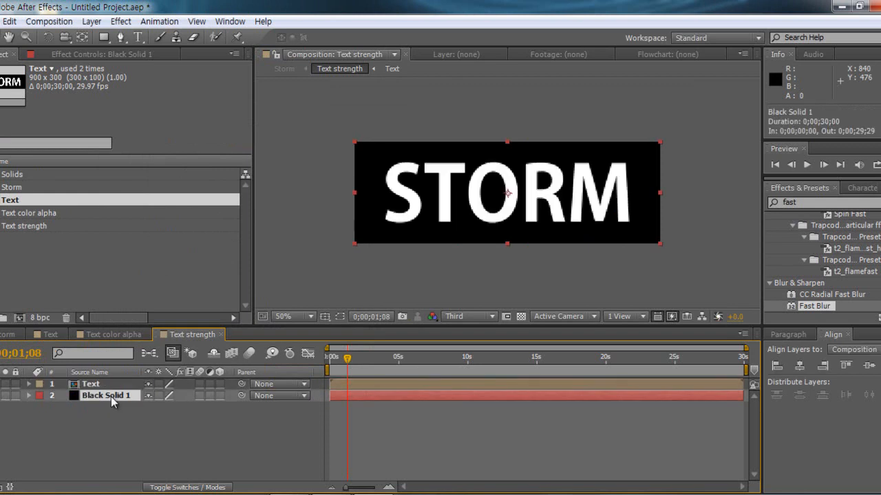
{"action": "key", "text": "Return"}
{"action": "type", "text": "bg"}
{"action": "left_click", "coordinate": [112, 424]}
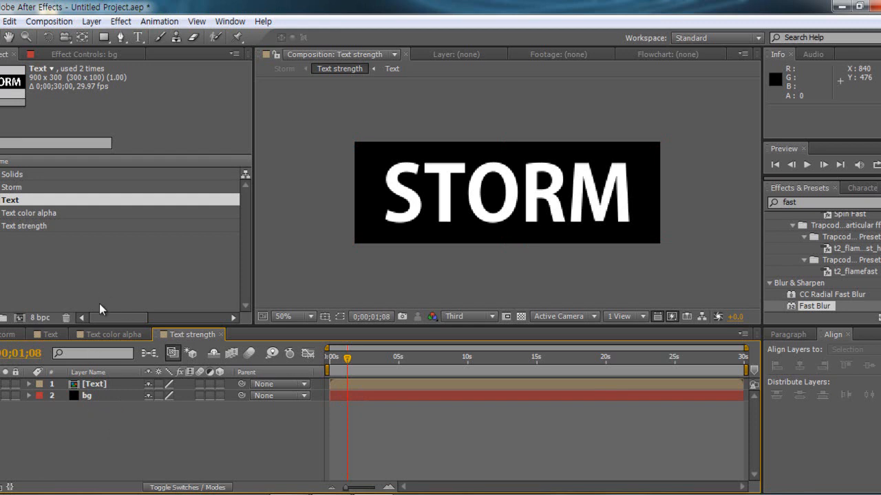
Step: Add an adjustment layer above the Text layer in Text strength and apply the Invert effect to it
{"action": "right_click", "coordinate": [122, 425]}
{"action": "mouse_move", "coordinate": [189, 292]}
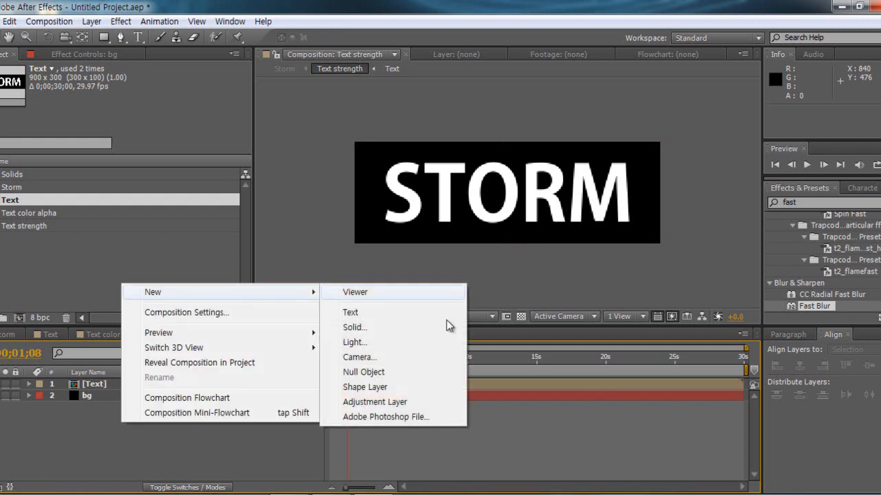
{"action": "left_click", "coordinate": [379, 402]}
{"action": "left_click", "coordinate": [814, 202]}
{"action": "type", "text": "inv"}
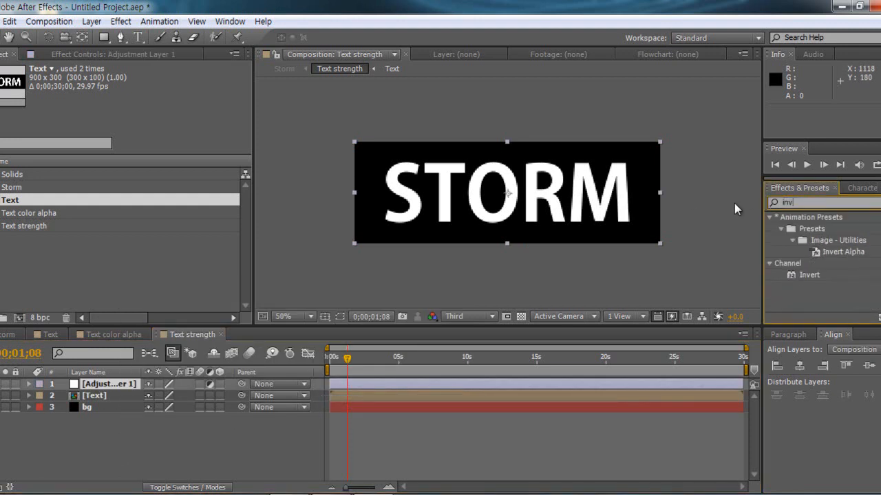
{"action": "left_click_drag", "start_coordinate": [809, 274], "coordinate": [146, 391]}
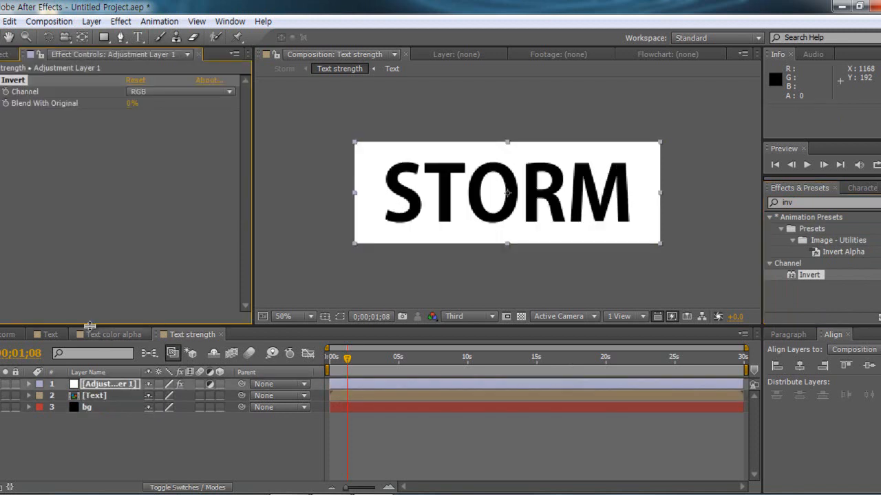
Step: In the Storm composition, set the form layer's Fractal Strength layer map to Text strength, mapped over XY
{"action": "left_click", "coordinate": [8, 335]}
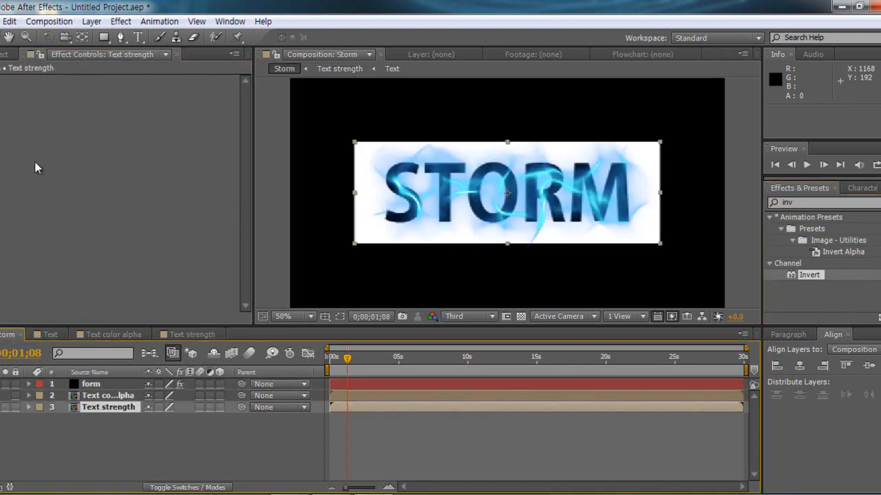
{"action": "left_click", "coordinate": [6, 54]}
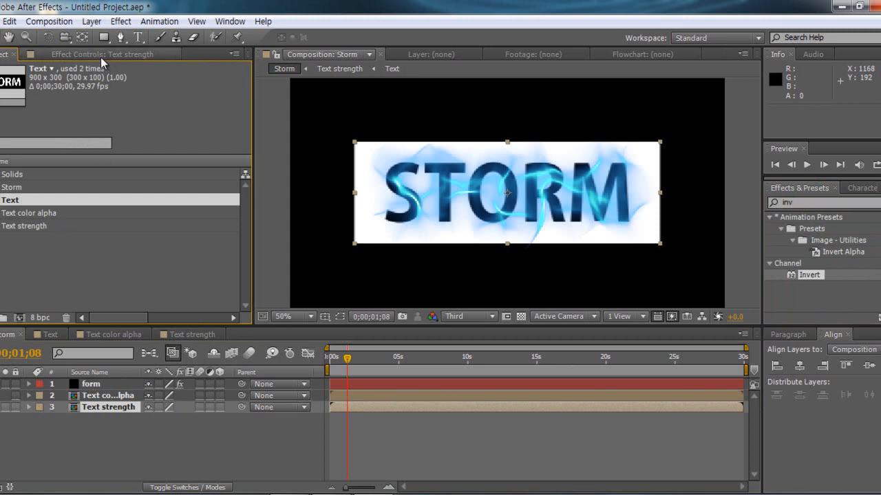
{"action": "left_click", "coordinate": [91, 384]}
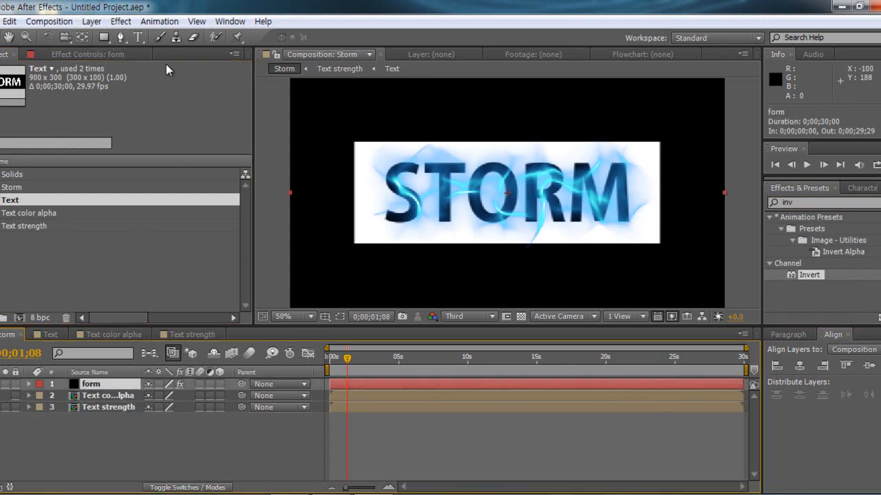
{"action": "left_click", "coordinate": [137, 56]}
{"action": "scroll", "coordinate": [87, 205], "scroll_direction": "down", "scroll_amount": 5}
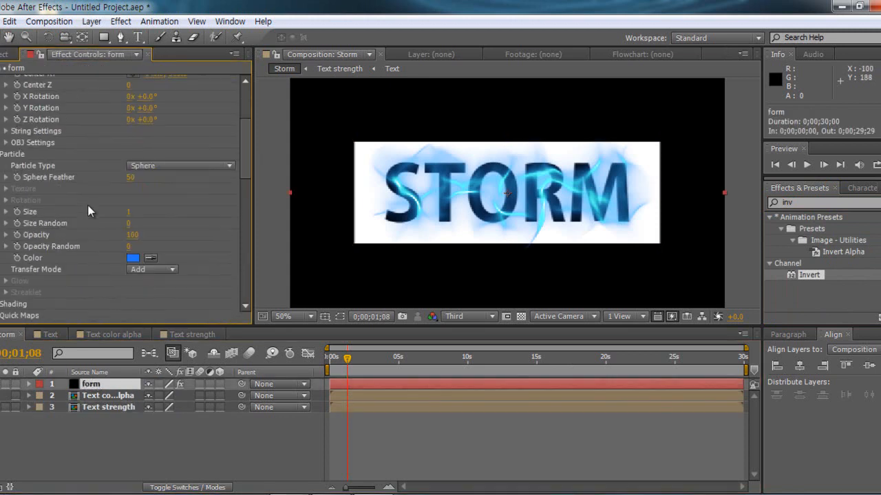
{"action": "scroll", "coordinate": [87, 211], "scroll_direction": "down", "scroll_amount": 1}
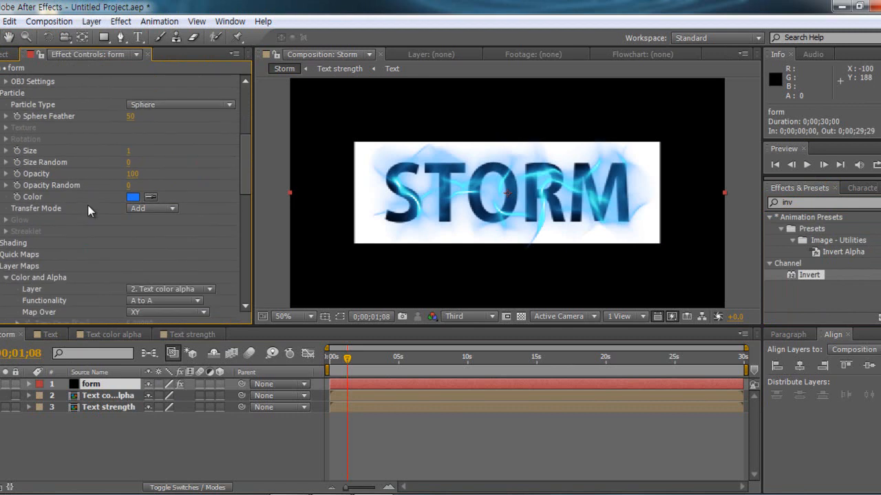
{"action": "scroll", "coordinate": [88, 205], "scroll_direction": "down", "scroll_amount": 4}
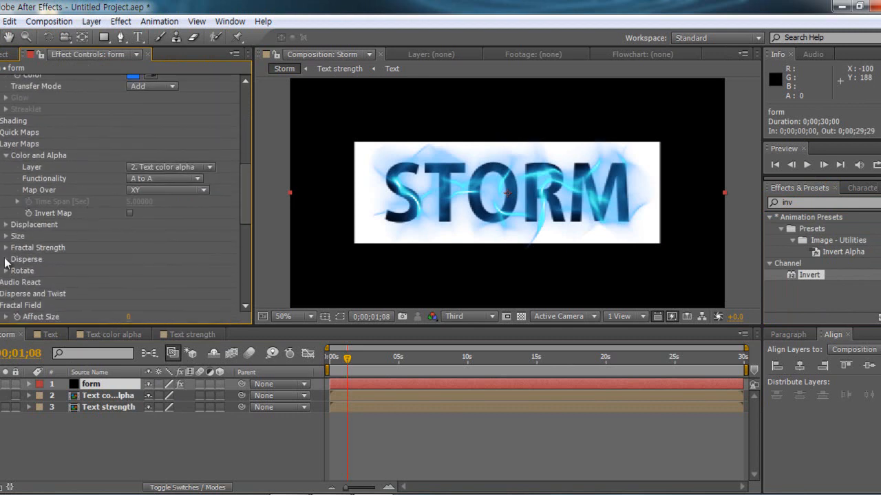
{"action": "left_click", "coordinate": [7, 247]}
{"action": "scroll", "coordinate": [159, 225], "scroll_direction": "down", "scroll_amount": 1}
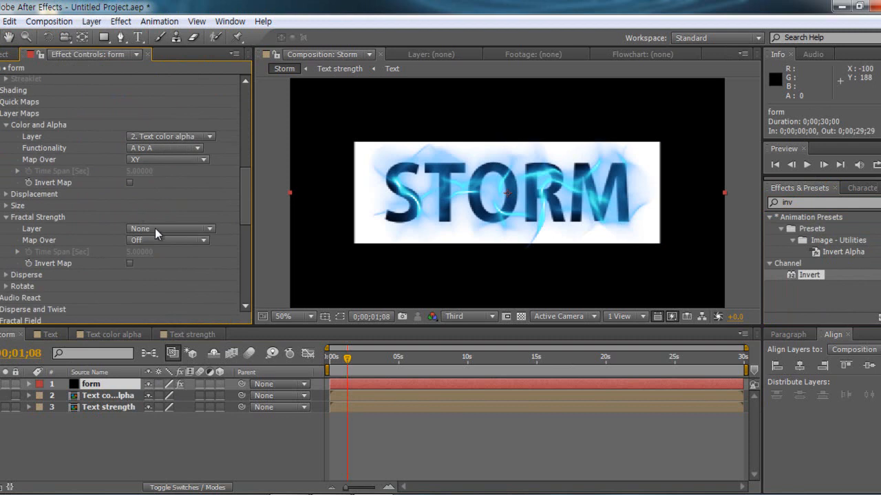
{"action": "left_click", "coordinate": [159, 227]}
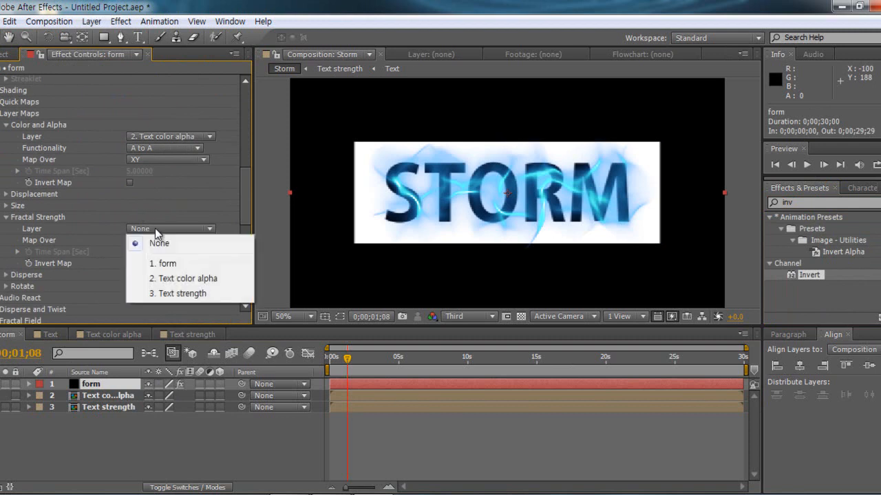
{"action": "left_click", "coordinate": [200, 294]}
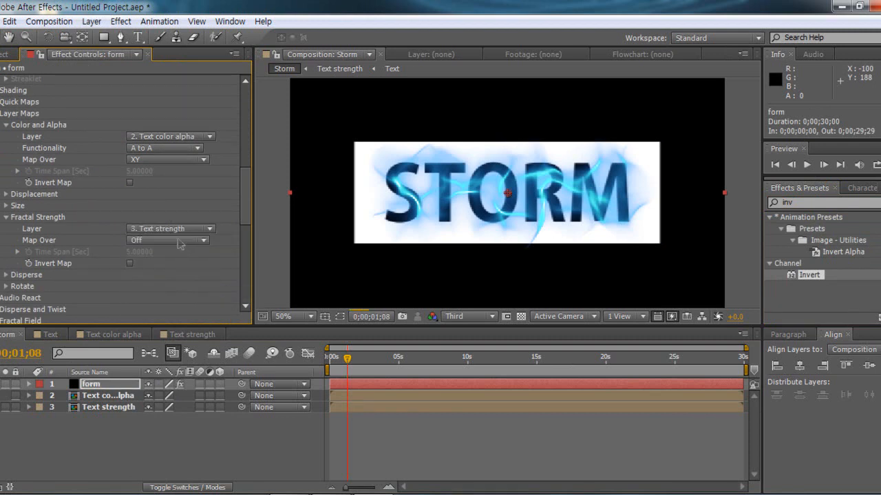
{"action": "left_click", "coordinate": [180, 240]}
{"action": "left_click", "coordinate": [169, 273]}
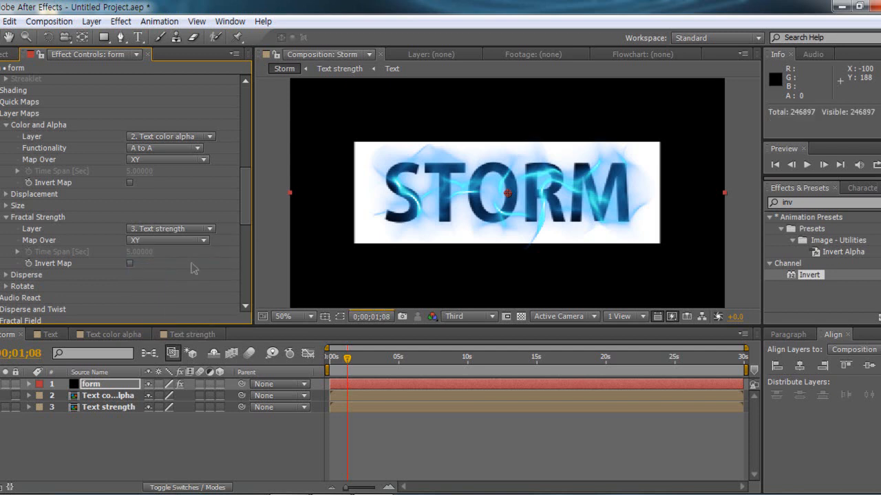
Step: Hide the Text strength layer in Storm and check the title at several times, ending at 0;00;03;15
{"action": "left_click", "coordinate": [209, 458]}
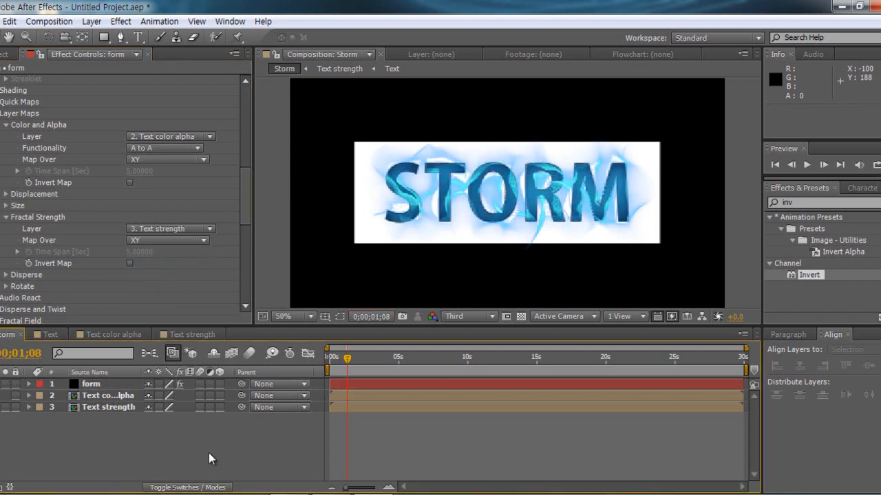
{"action": "left_click", "coordinate": [342, 359]}
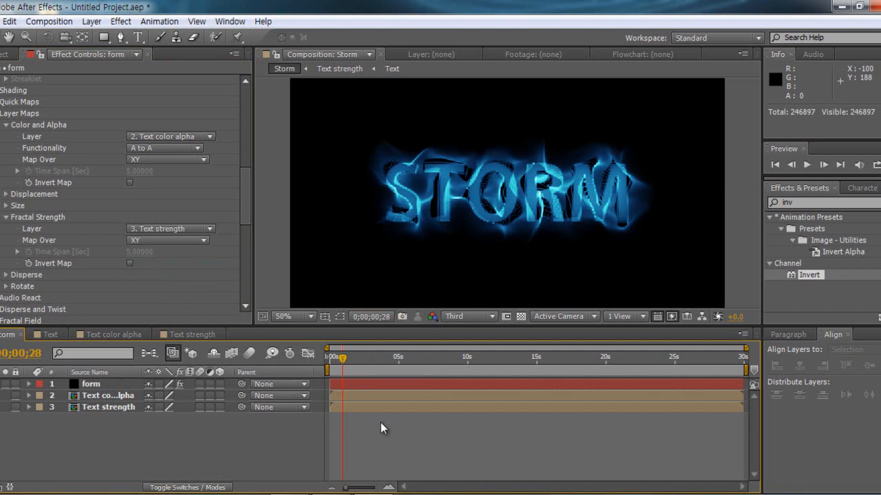
{"action": "left_click", "coordinate": [344, 358]}
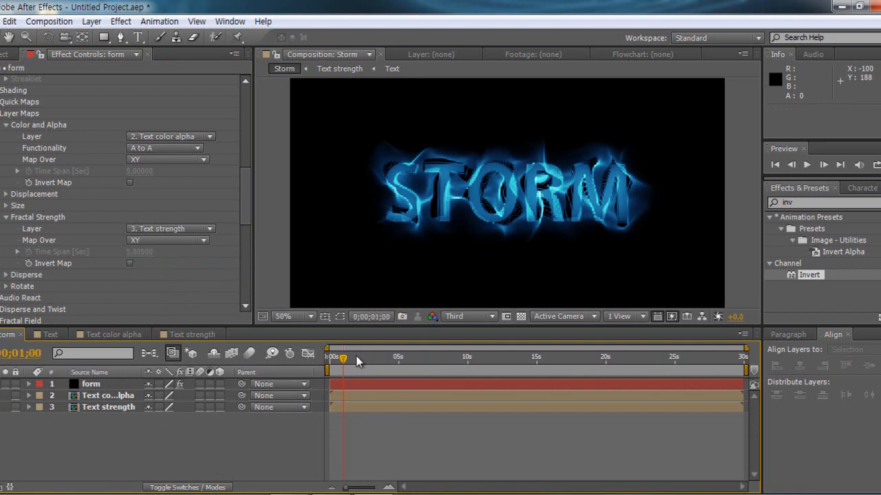
{"action": "left_click", "coordinate": [371, 356]}
{"action": "left_click", "coordinate": [379, 355]}
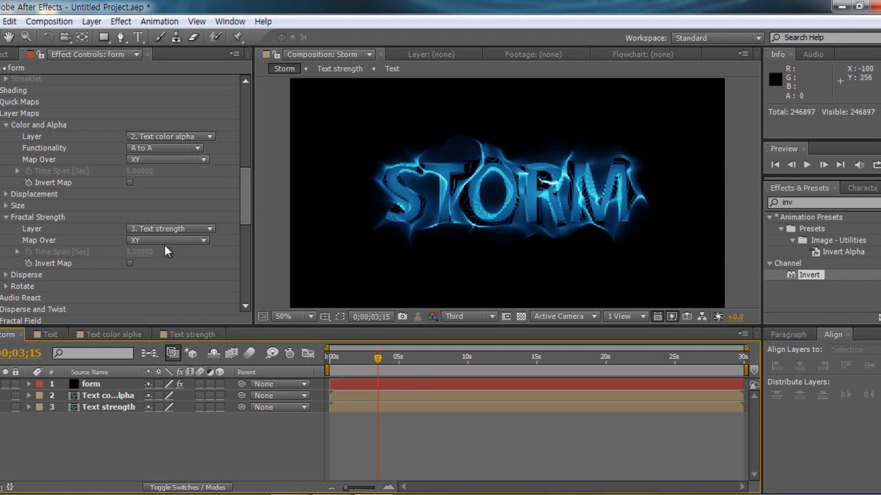
Step: Add a second adjustment layer on top of the Text strength composition and apply Fast Blur to it
{"action": "left_click", "coordinate": [192, 335]}
{"action": "right_click", "coordinate": [134, 429]}
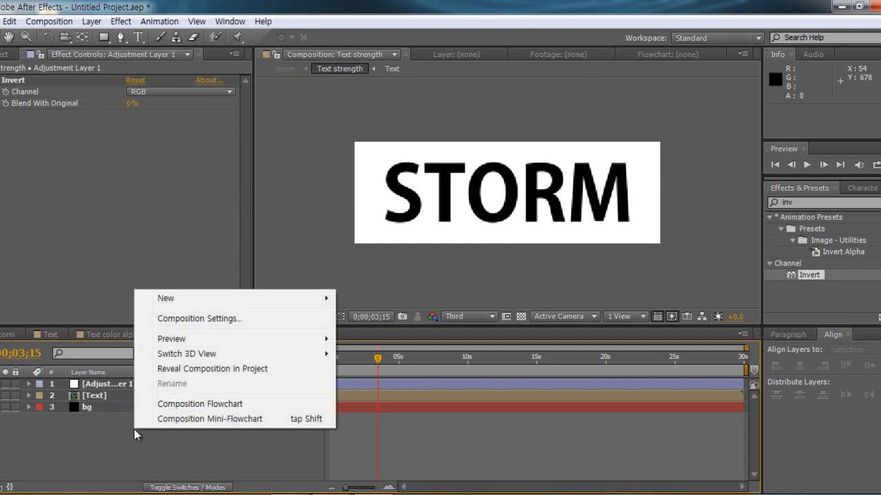
{"action": "mouse_move", "coordinate": [195, 301]}
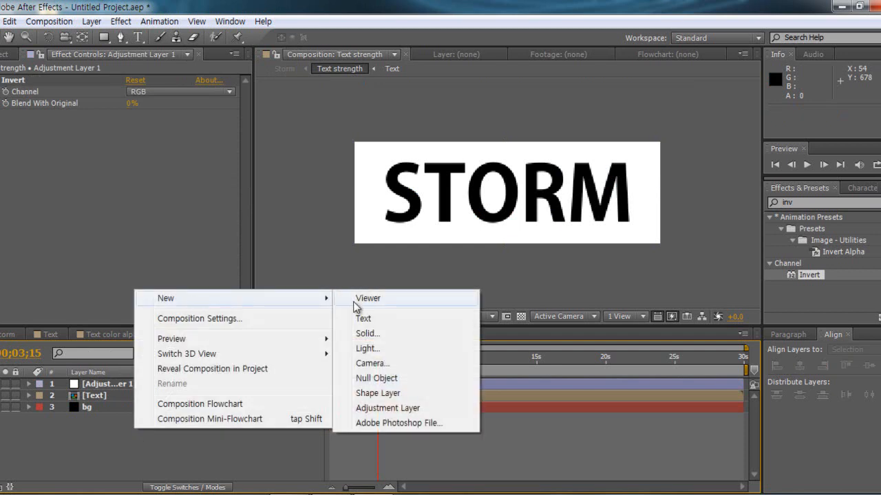
{"action": "left_click", "coordinate": [385, 405]}
{"action": "left_click", "coordinate": [813, 203]}
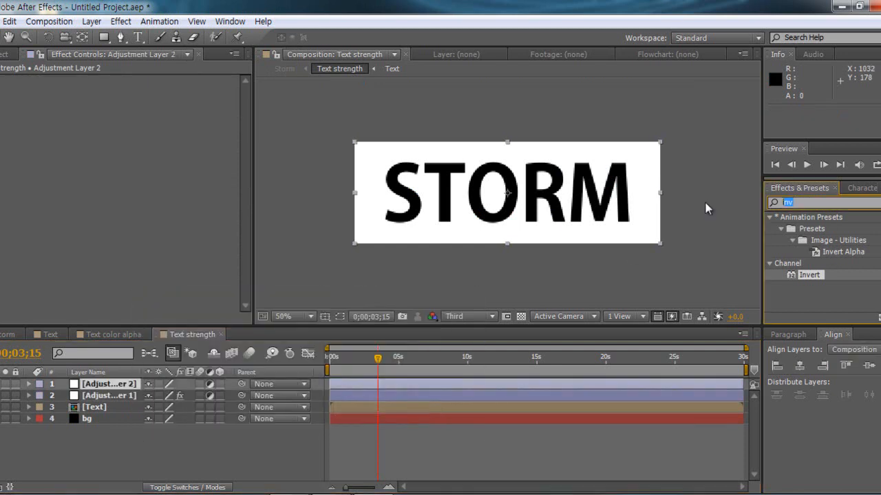
{"action": "type", "text": "fa"}
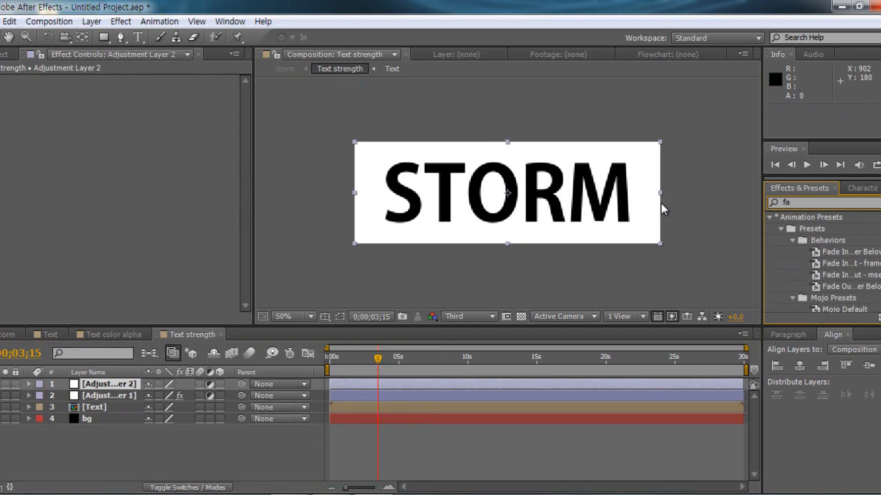
{"action": "type", "text": "s"}
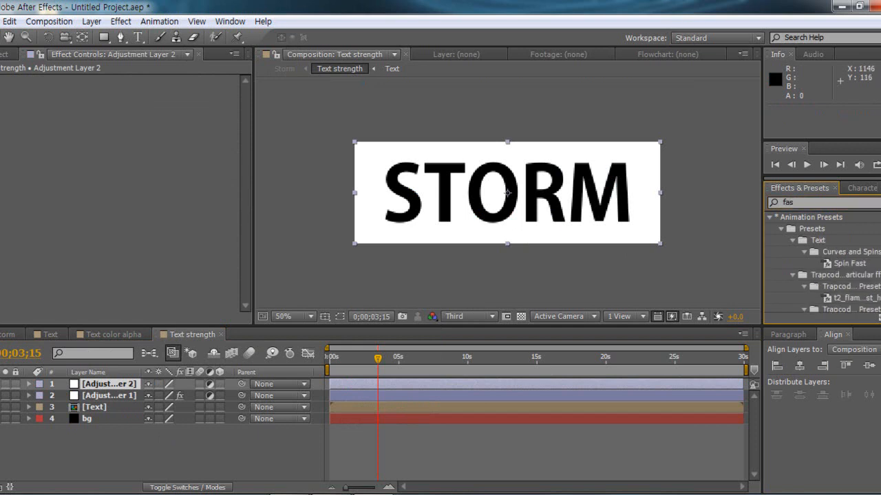
{"action": "scroll", "coordinate": [818, 261], "scroll_direction": "down", "scroll_amount": 3}
{"action": "left_click_drag", "start_coordinate": [814, 306], "coordinate": [68, 184]}
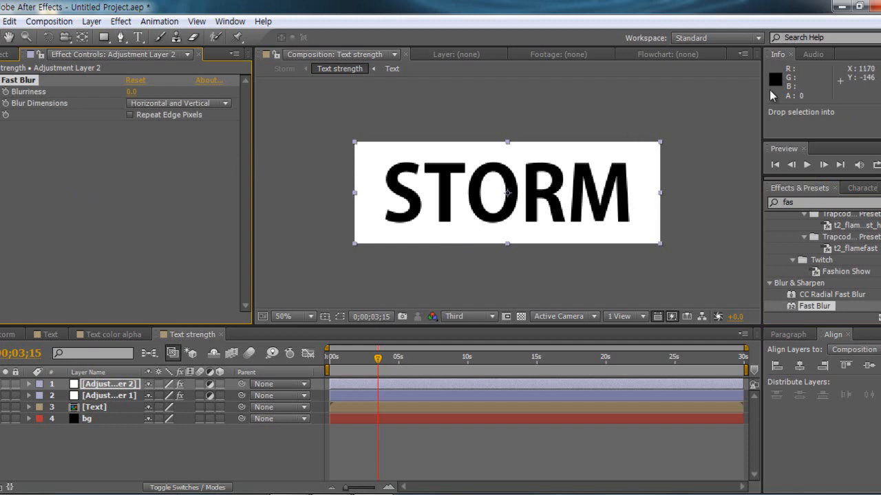
Step: Apply the Levels effect to the second adjustment layer, below Fast Blur
{"action": "left_click_drag", "start_coordinate": [798, 203], "coordinate": [607, 188]}
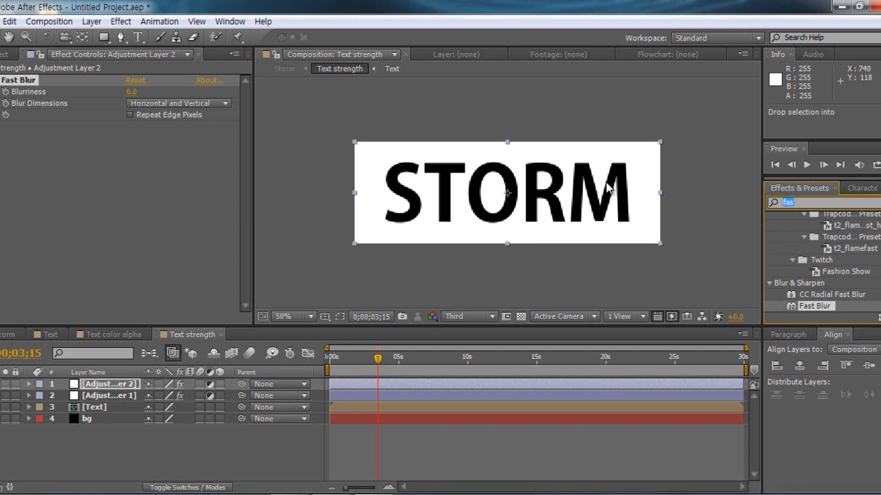
{"action": "type", "text": "lev"}
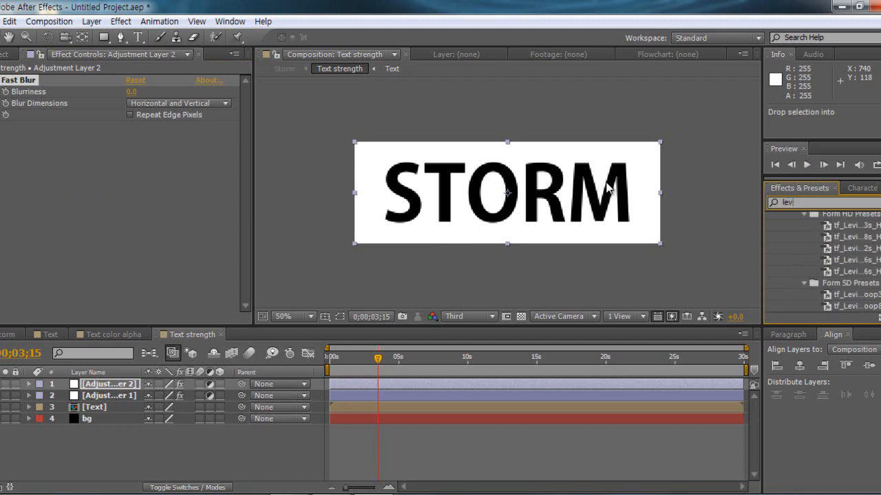
{"action": "scroll", "coordinate": [822, 262], "scroll_direction": "down", "scroll_amount": 3}
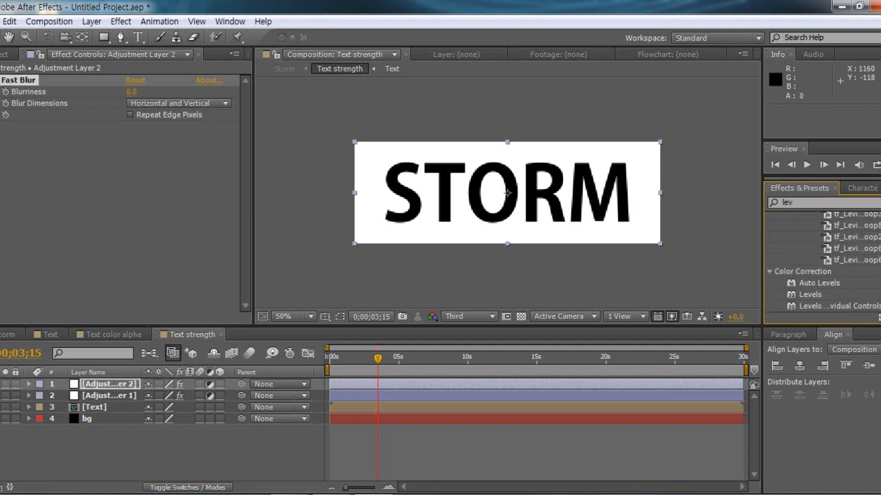
{"action": "left_click_drag", "start_coordinate": [809, 294], "coordinate": [93, 209]}
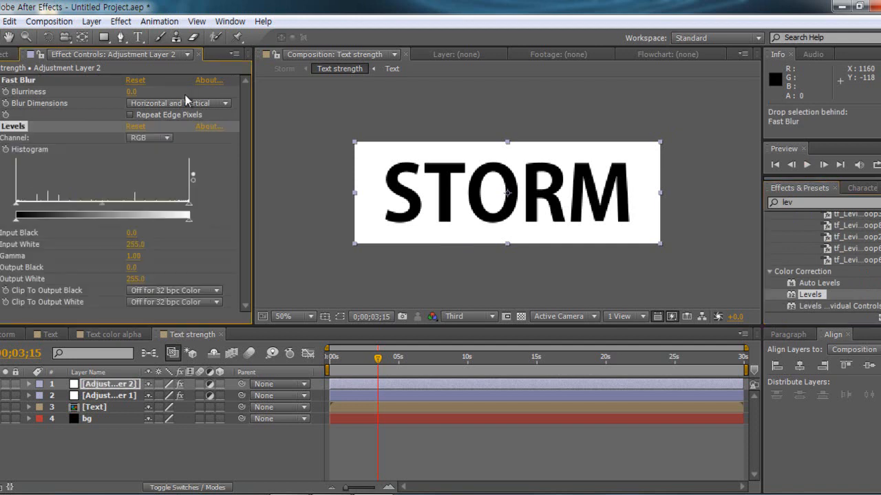
Step: Set the Fast Blur Blurriness on the second adjustment layer to 26
{"action": "left_click", "coordinate": [131, 94]}
{"action": "type", "text": "26"}
{"action": "key", "text": "Return"}
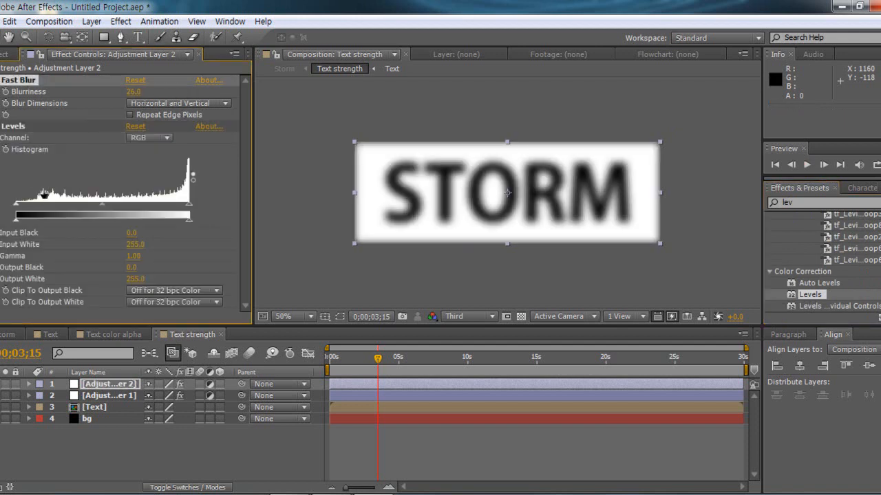
Step: Darken the blurred text with Levels, raising Input Black to about 93 and lowering Gamma to about 0.79
{"action": "left_click", "coordinate": [39, 205]}
{"action": "left_click_drag", "start_coordinate": [40, 205], "coordinate": [79, 205]}
{"action": "left_click_drag", "start_coordinate": [137, 207], "coordinate": [143, 203]}
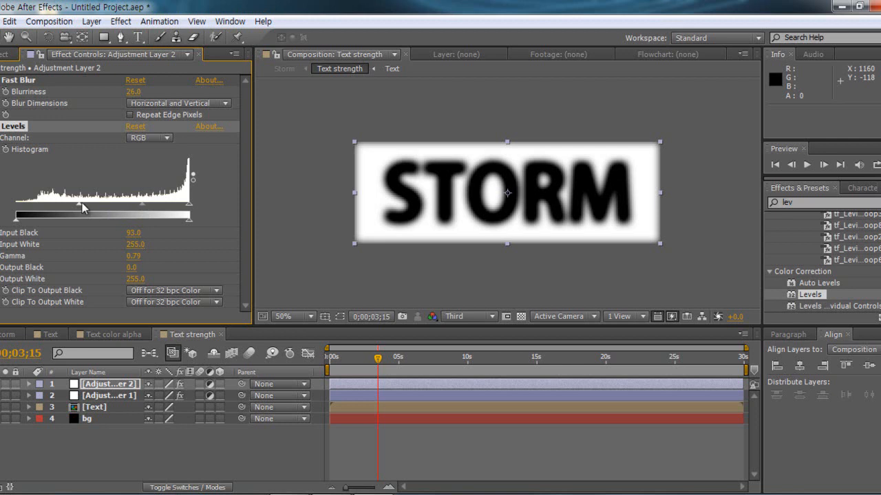
{"action": "left_click_drag", "start_coordinate": [79, 204], "coordinate": [82, 205]}
{"action": "left_click_drag", "start_coordinate": [145, 205], "coordinate": [142, 205]}
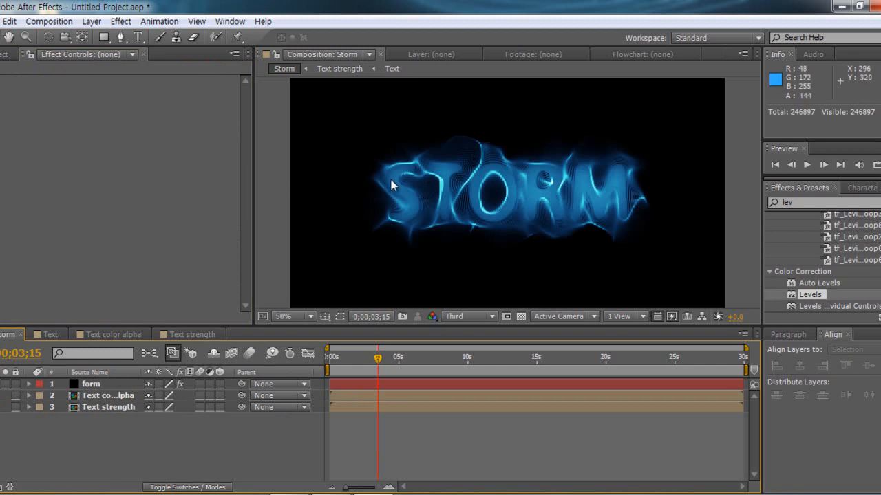
Step: Save the project to the desktop as form
{"action": "left_click", "coordinate": [1, 21]}
{"action": "mouse_move", "coordinate": [9, 21]}
{"action": "left_click", "coordinate": [28, 130]}
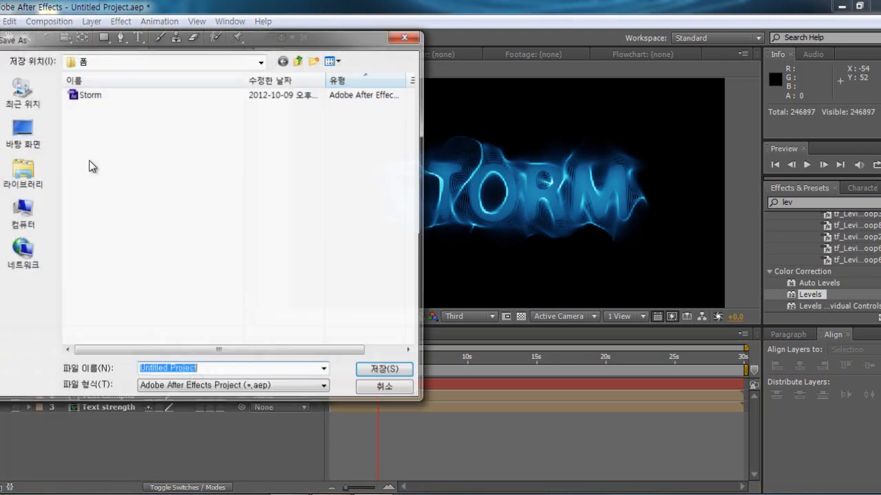
{"action": "left_click", "coordinate": [22, 134]}
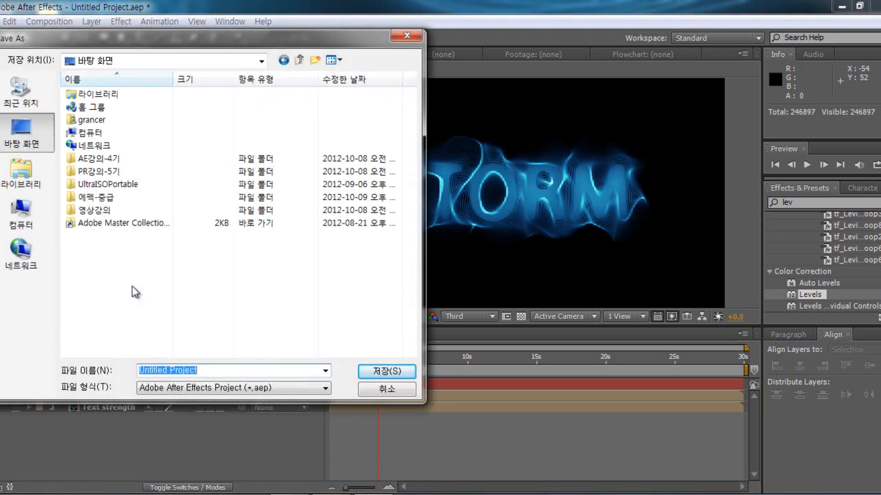
{"action": "type", "text": "f"}
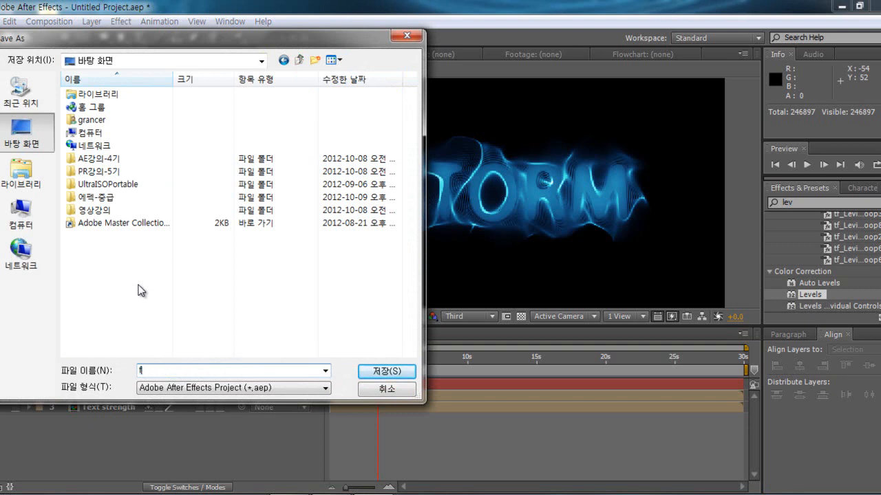
{"action": "type", "text": "orm"}
{"action": "key", "text": "Return"}
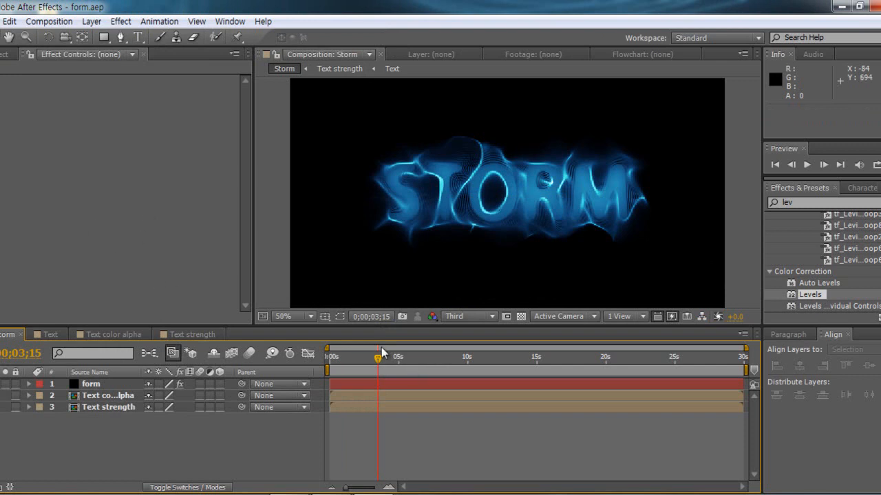
Step: Scrub the Storm composition back to its first frame to review the animation
{"action": "left_click", "coordinate": [361, 357]}
{"action": "left_click", "coordinate": [349, 360]}
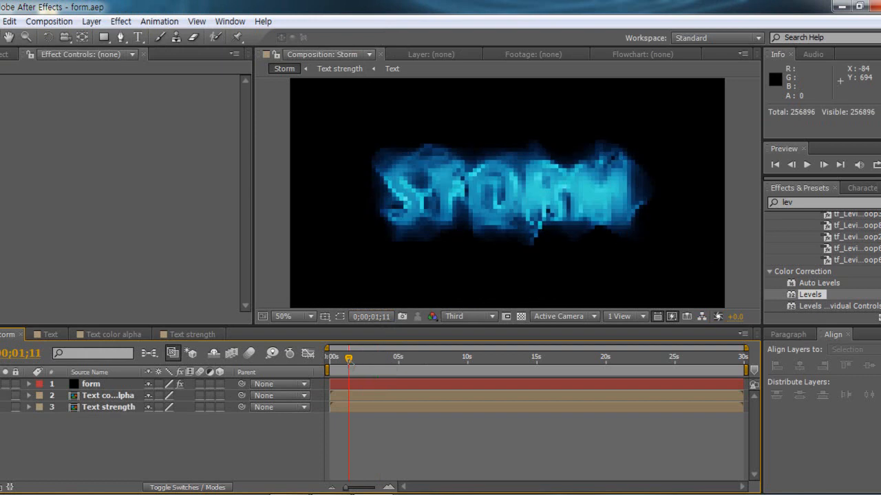
{"action": "left_click_drag", "start_coordinate": [361, 356], "coordinate": [327, 362]}
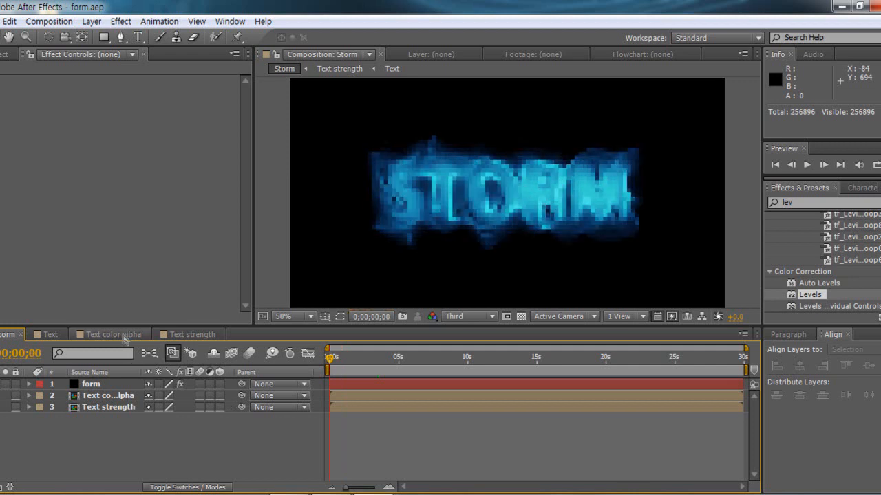
{"action": "left_click", "coordinate": [83, 338]}
{"action": "left_click", "coordinate": [41, 335]}
{"action": "left_click", "coordinate": [107, 415]}
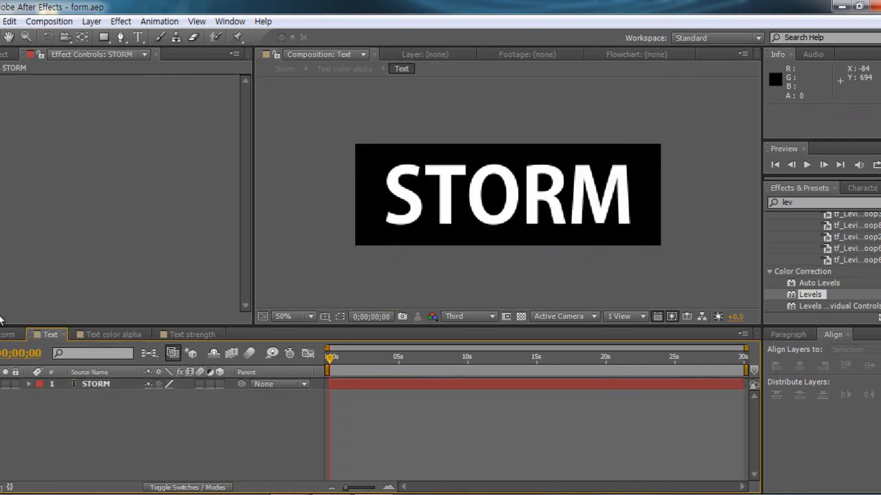
{"action": "left_click", "coordinate": [5, 54]}
{"action": "left_click", "coordinate": [8, 334]}
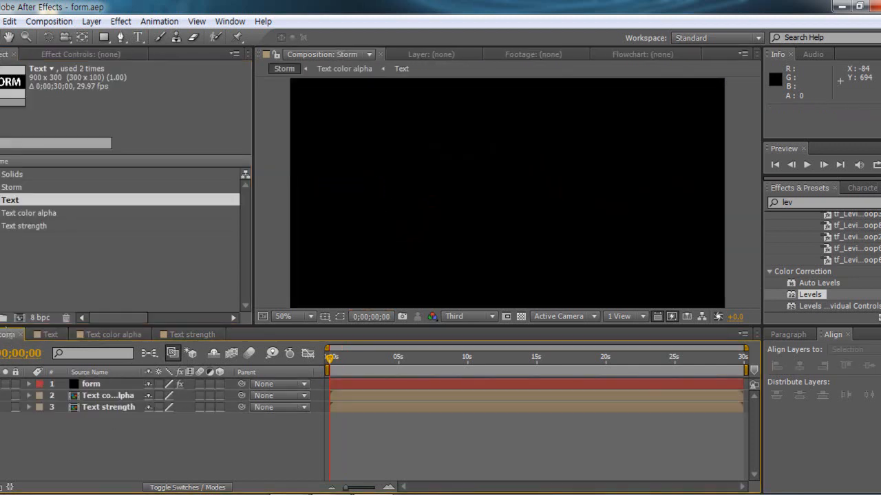
Step: Pre-compose the Text layer in the Text color alpha composition as Text color mask, leaving all attributes in the current composition
{"action": "left_click", "coordinate": [114, 334]}
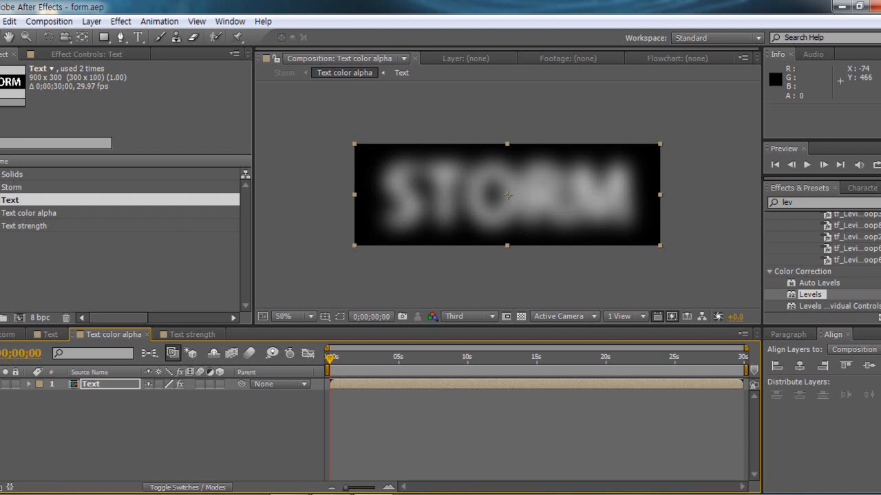
{"action": "left_click", "coordinate": [128, 396]}
{"action": "left_click", "coordinate": [117, 382]}
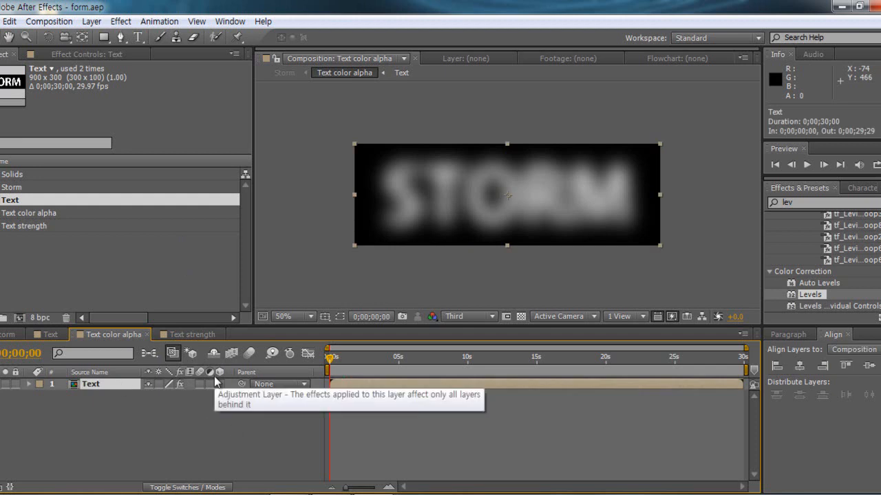
{"action": "key", "text": "ctrl+shift+c"}
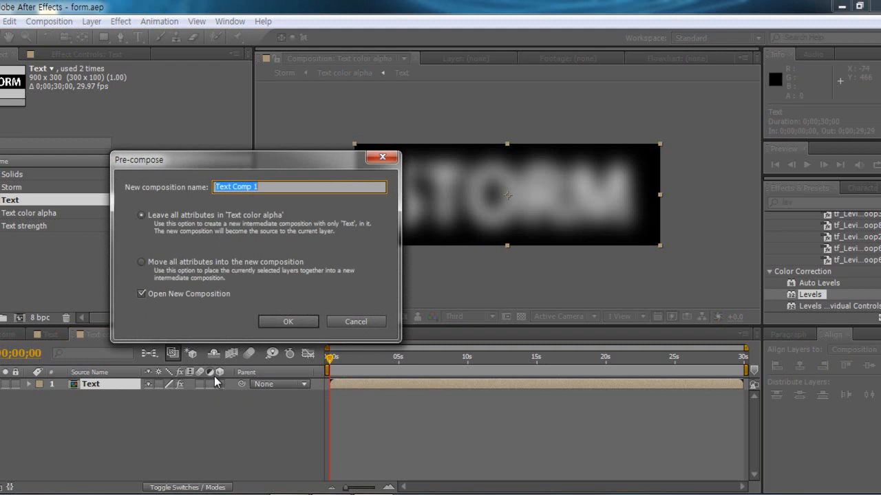
{"action": "type", "text": "Text color mask"}
{"action": "key", "text": "Return"}
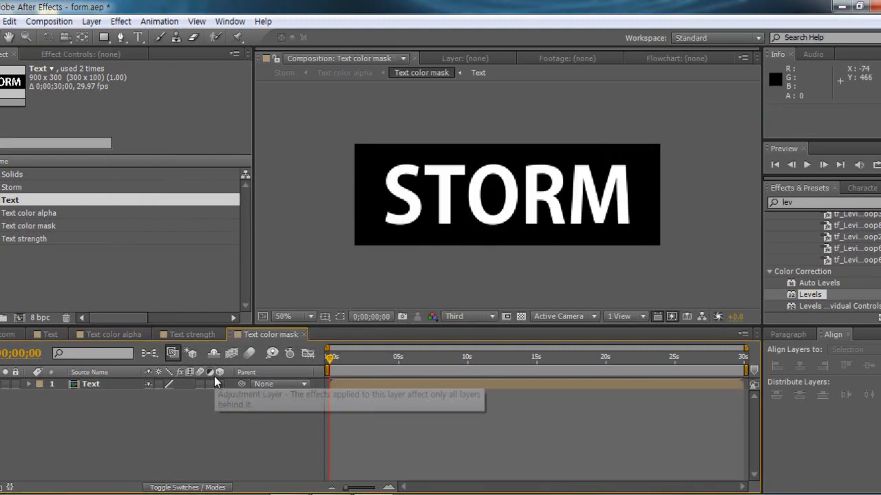
Step: Close the Text color mask timeline and delete the Text color mask composition from the project
{"action": "left_click", "coordinate": [112, 336]}
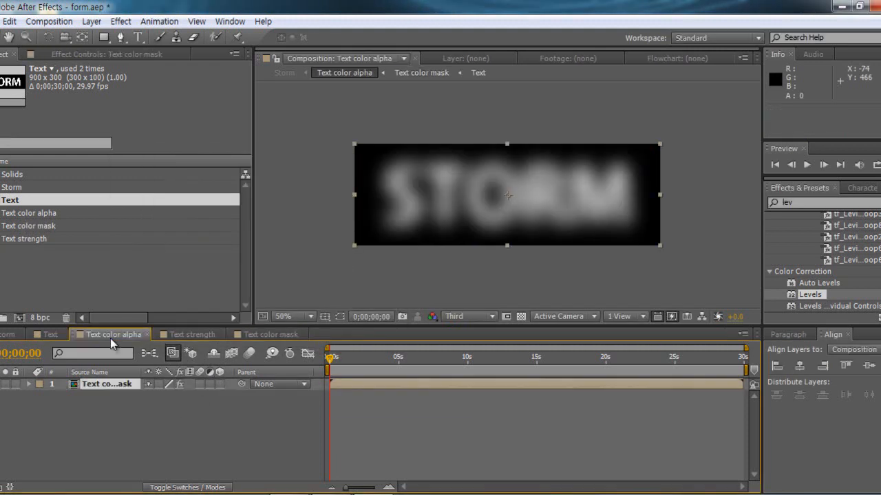
{"action": "left_click", "coordinate": [277, 336]}
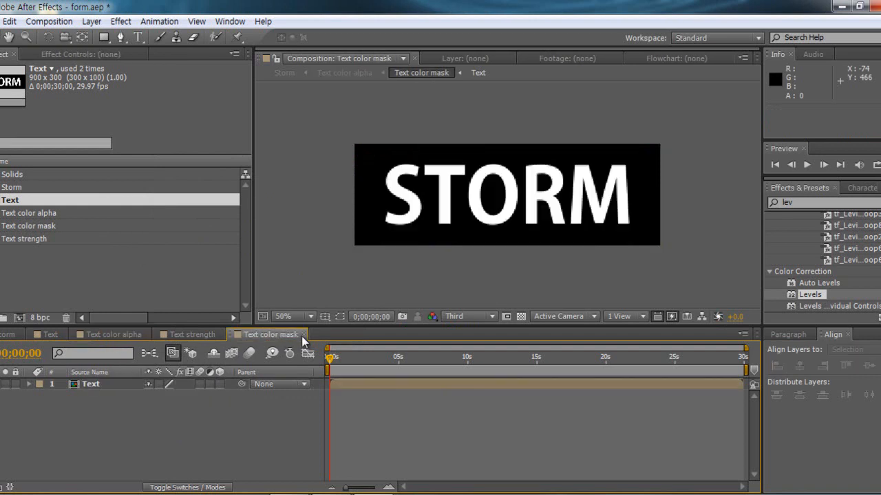
{"action": "left_click", "coordinate": [305, 335]}
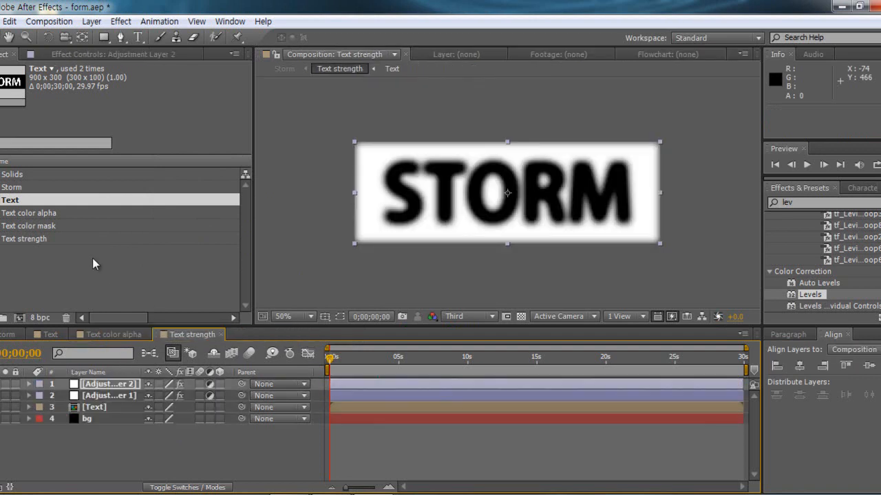
{"action": "left_click", "coordinate": [57, 230]}
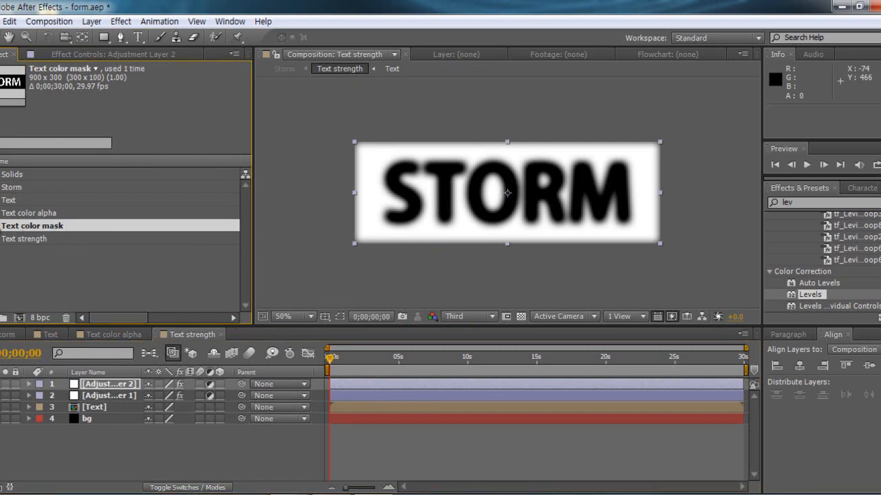
{"action": "double_click", "coordinate": [3, 225]}
{"action": "key", "text": "Delete"}
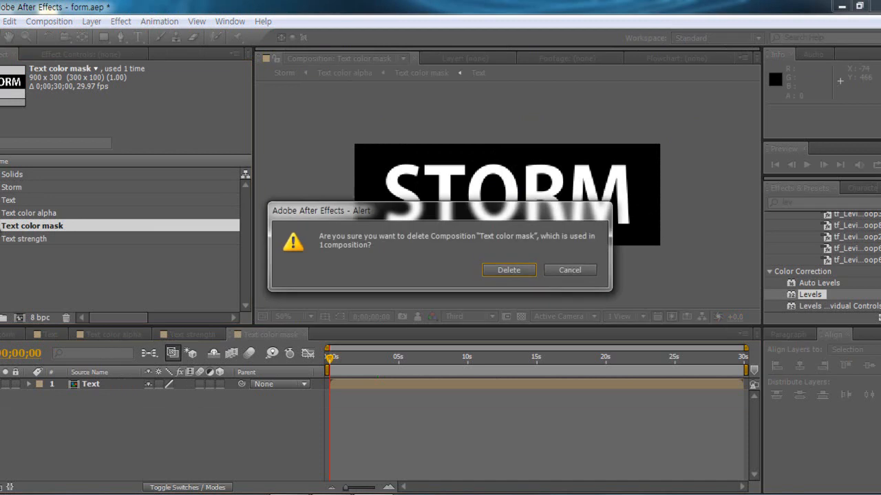
{"action": "left_click", "coordinate": [523, 270]}
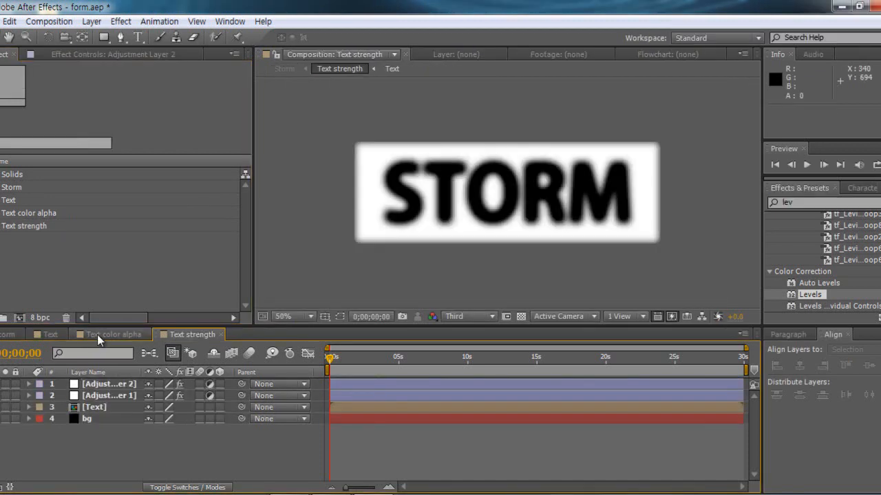
Step: Check the remaining compositions and undo the deletion of the Text color mask composition
{"action": "left_click", "coordinate": [127, 336]}
{"action": "left_click", "coordinate": [45, 335]}
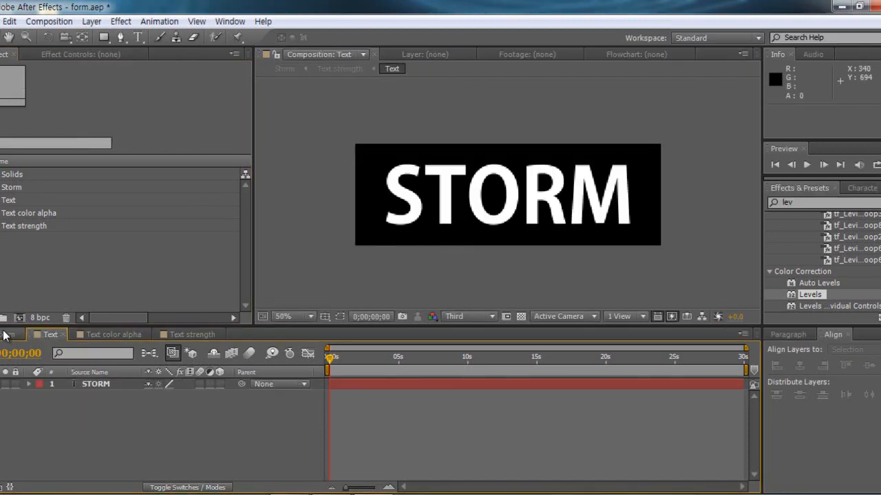
{"action": "left_click", "coordinate": [9, 334]}
{"action": "left_click", "coordinate": [119, 395]}
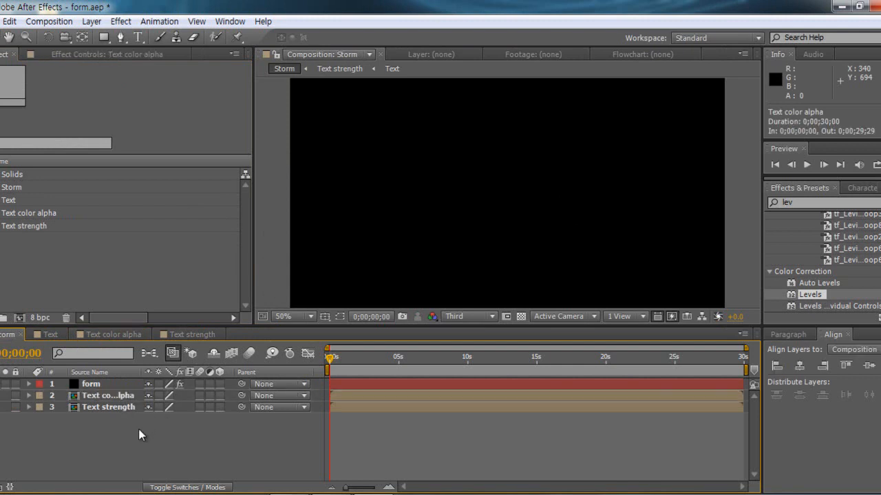
{"action": "left_click", "coordinate": [108, 336]}
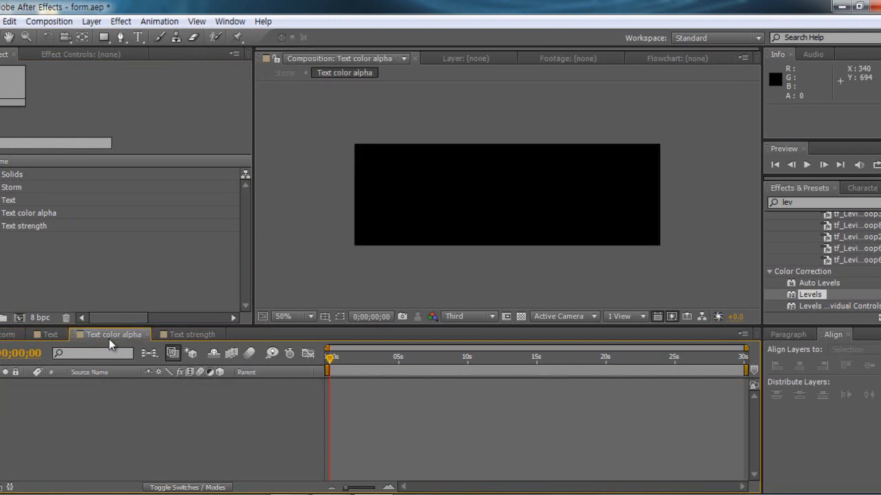
{"action": "left_click", "coordinate": [187, 334]}
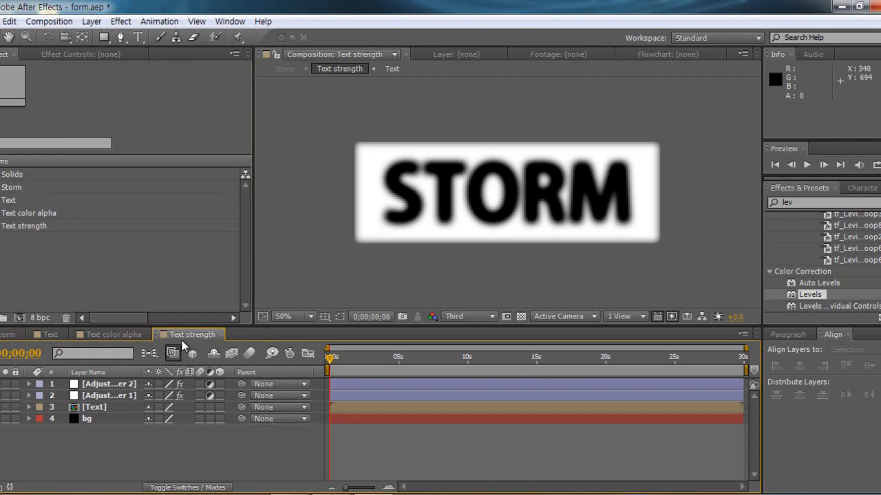
{"action": "left_click", "coordinate": [113, 334]}
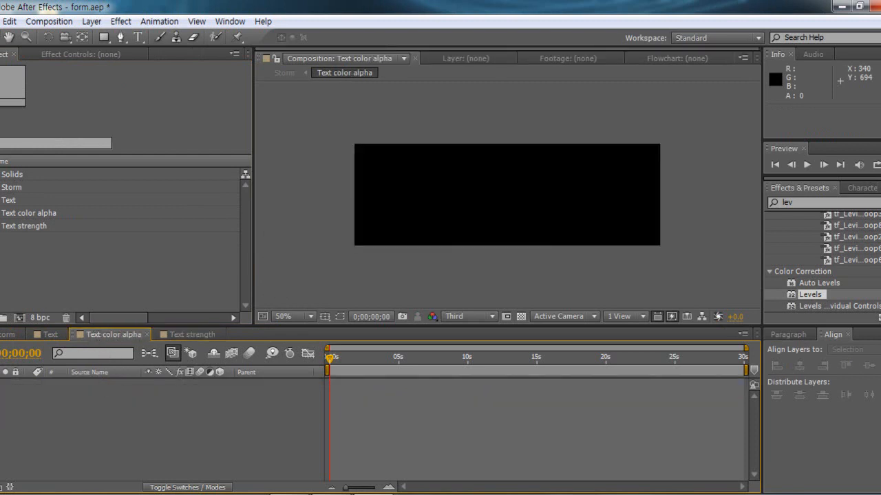
{"action": "left_click", "coordinate": [11, 213]}
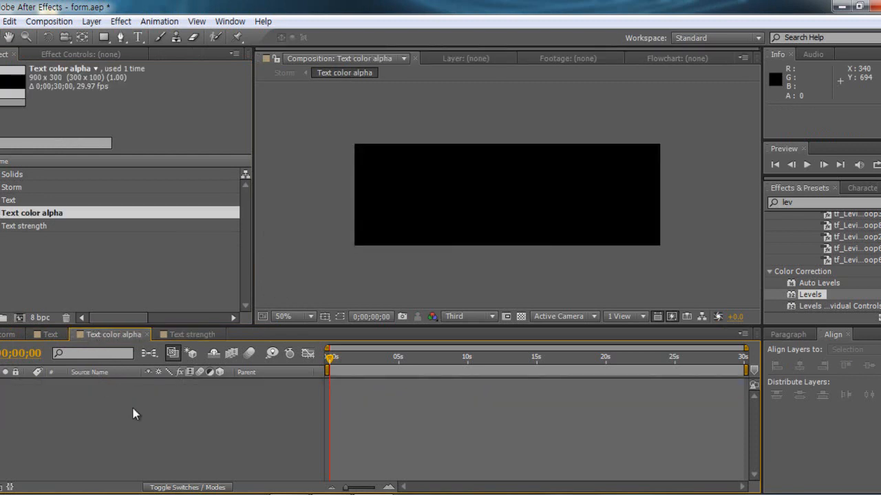
{"action": "key", "text": "ctrl+z"}
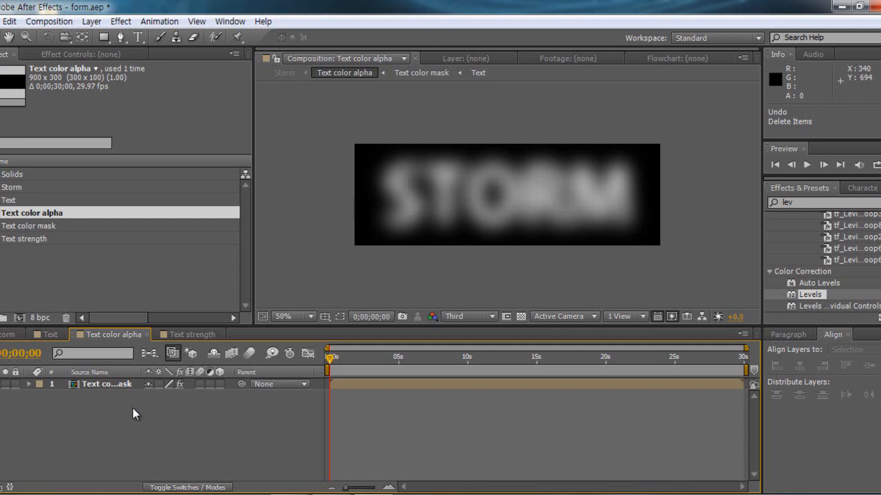
Step: Draw a rectangular mask about 330 px high on the Text color mask layer, wider than the layer and ending just below the STORM letters
{"action": "left_click", "coordinate": [125, 388]}
{"action": "left_click", "coordinate": [130, 416]}
{"action": "left_click", "coordinate": [115, 384]}
{"action": "left_click", "coordinate": [167, 418]}
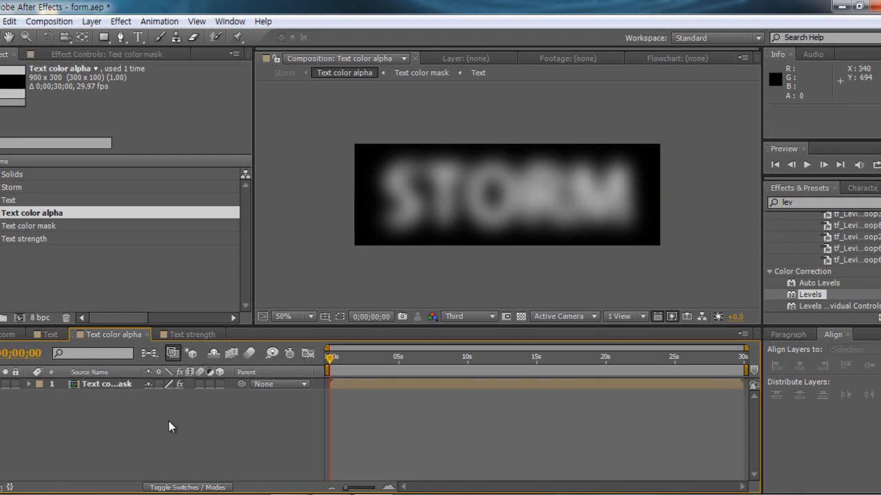
{"action": "left_click", "coordinate": [124, 386]}
{"action": "left_click", "coordinate": [103, 37]}
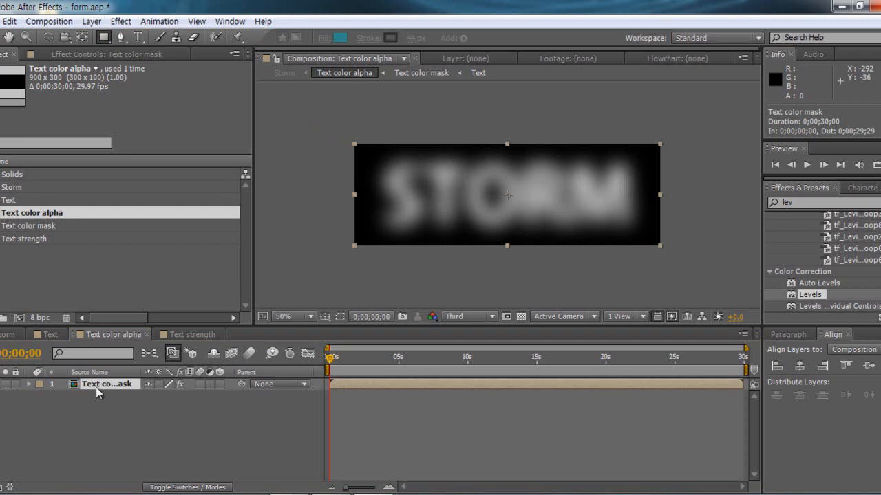
{"action": "left_click_drag", "start_coordinate": [325, 118], "coordinate": [681, 230]}
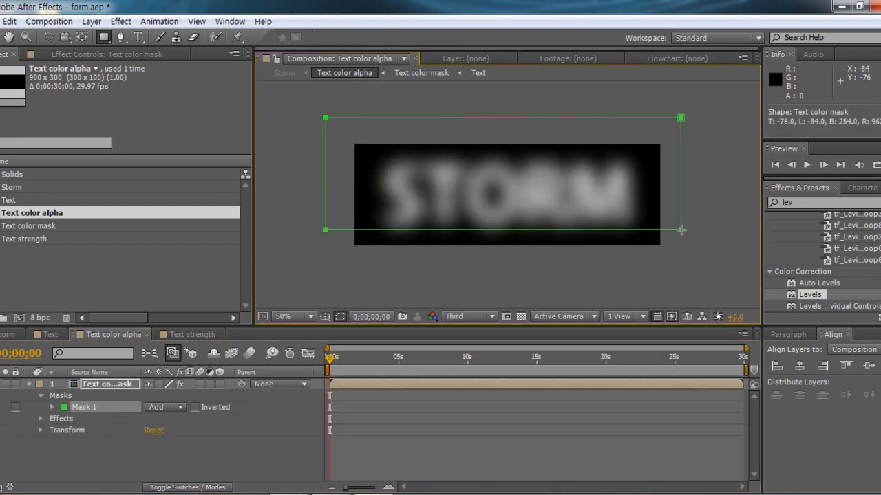
Step: Set the Mask Feather of Mask 1 to 39 pixels
{"action": "left_click", "coordinate": [52, 403]}
{"action": "left_click", "coordinate": [52, 406]}
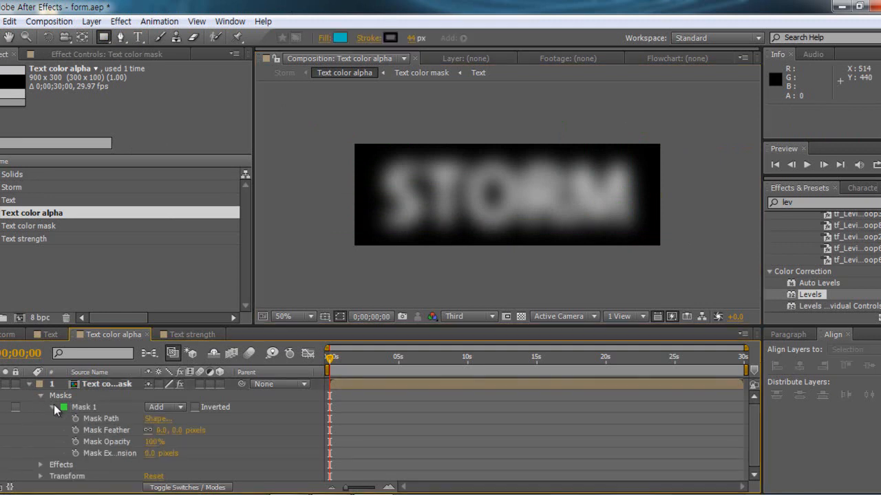
{"action": "left_click", "coordinate": [162, 430]}
{"action": "type", "text": "39"}
{"action": "key", "text": "Return"}
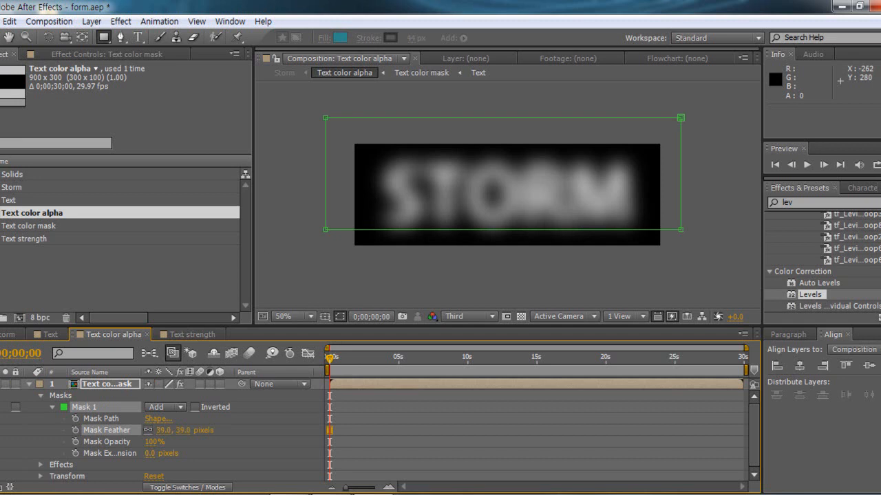
Step: Raise the lower edge of Mask 1 slightly, scaling the mask's height to about 95.8%
{"action": "left_click", "coordinate": [597, 221]}
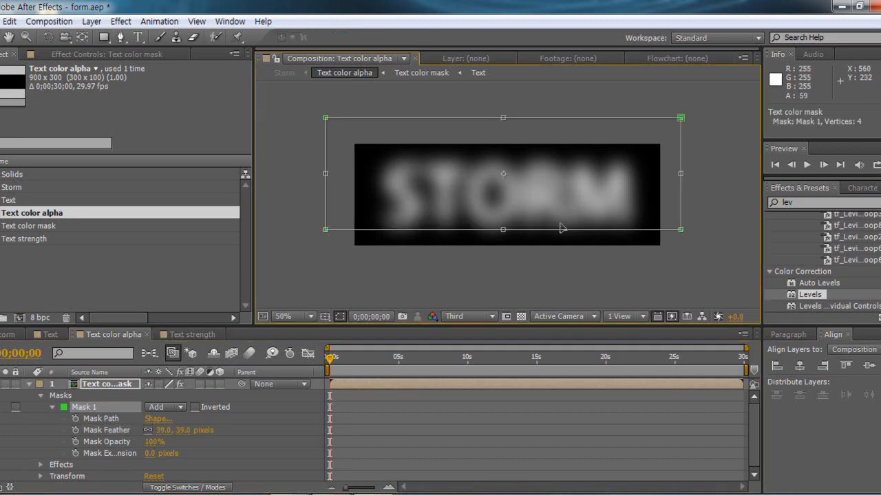
{"action": "left_click_drag", "start_coordinate": [503, 229], "coordinate": [505, 226]}
{"action": "scroll", "coordinate": [165, 422], "scroll_direction": "down", "scroll_amount": 1}
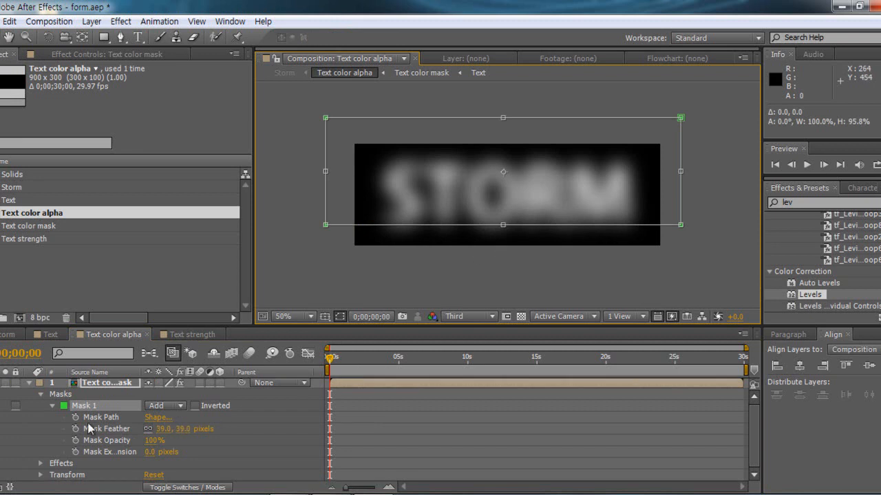
{"action": "left_click", "coordinate": [28, 382]}
Step: Readjust the feather of Mask 1 in the Text color alpha composition and enter 39 pixels again
{"action": "left_click", "coordinate": [205, 334]}
{"action": "left_click", "coordinate": [97, 333]}
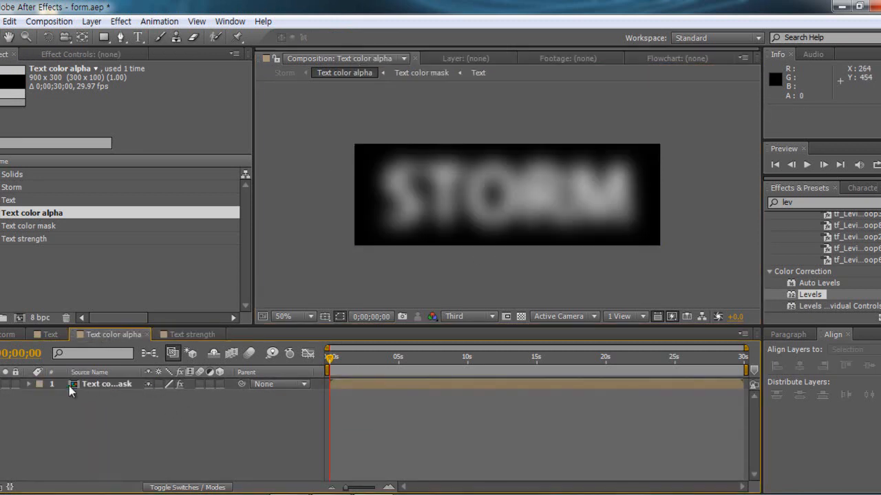
{"action": "left_click", "coordinate": [28, 383]}
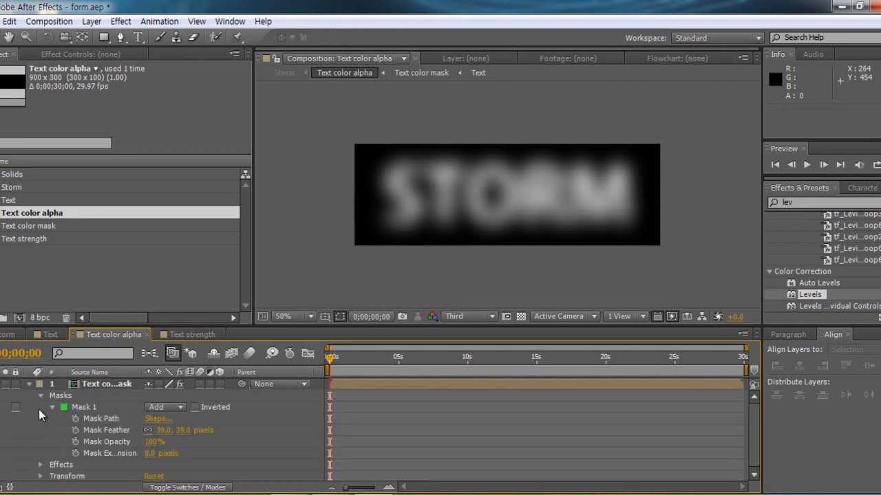
{"action": "mouse_move", "coordinate": [160, 430]}
{"action": "left_mouse_down"}
{"action": "mouse_move", "coordinate": [126, 425]}
{"action": "mouse_move", "coordinate": [206, 430]}
{"action": "mouse_move", "coordinate": [259, 402]}
{"action": "mouse_move", "coordinate": [398, 398]}
{"action": "mouse_move", "coordinate": [156, 428]}
{"action": "left_mouse_up"}
{"action": "left_click", "coordinate": [158, 428]}
{"action": "type", "text": "39"}
{"action": "key", "text": "Return"}
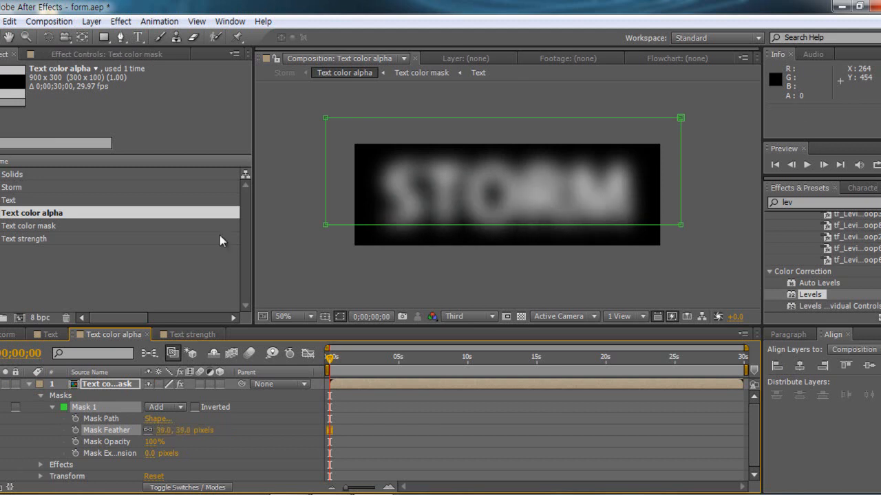
Step: Raise the lower edge of Mask 1, scaling its height to 97.5%, and check the title in the Storm composition at 0;00;00;10
{"action": "left_click", "coordinate": [328, 227]}
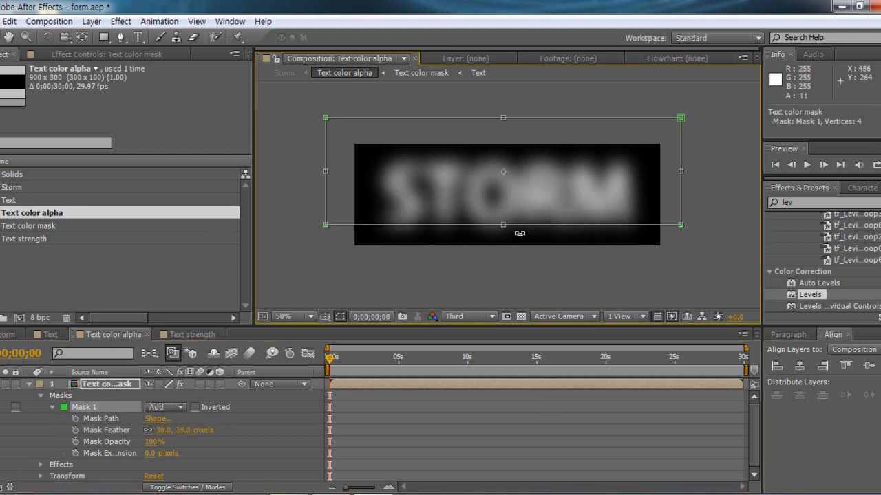
{"action": "mouse_move", "coordinate": [503, 223]}
{"action": "left_mouse_down"}
{"action": "mouse_move", "coordinate": [503, 205]}
{"action": "mouse_move", "coordinate": [504, 223]}
{"action": "left_mouse_up"}
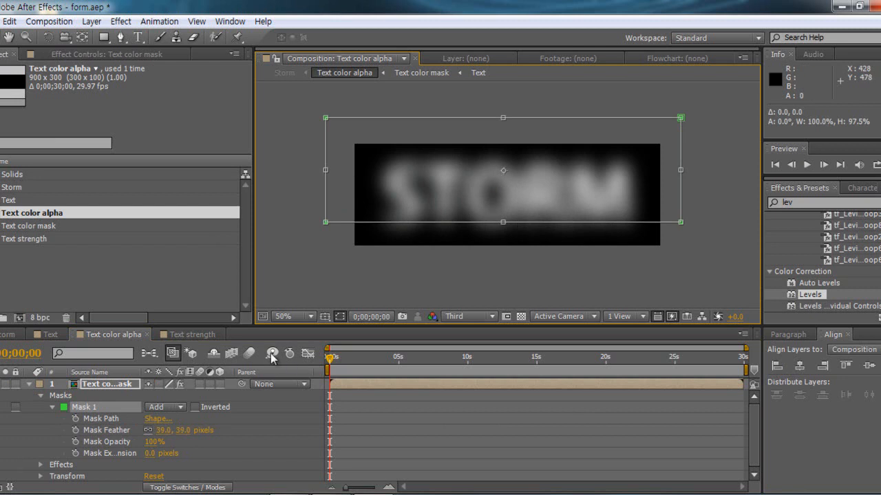
{"action": "left_click", "coordinate": [146, 337]}
{"action": "left_click", "coordinate": [100, 262]}
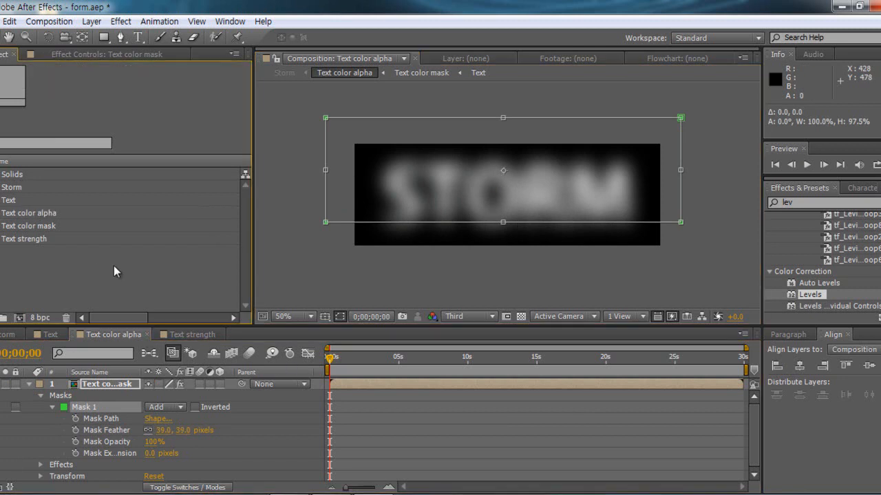
{"action": "left_click", "coordinate": [147, 335]}
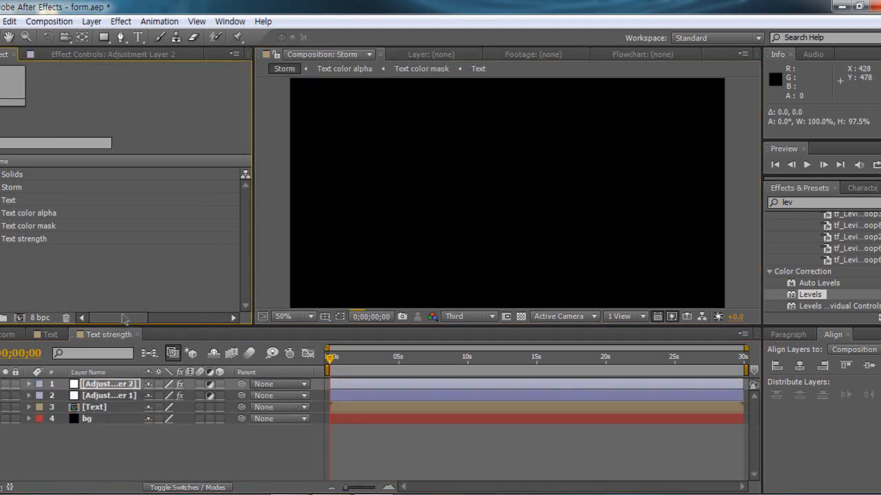
{"action": "left_click", "coordinate": [9, 335]}
{"action": "left_click_drag", "start_coordinate": [328, 361], "coordinate": [335, 360]}
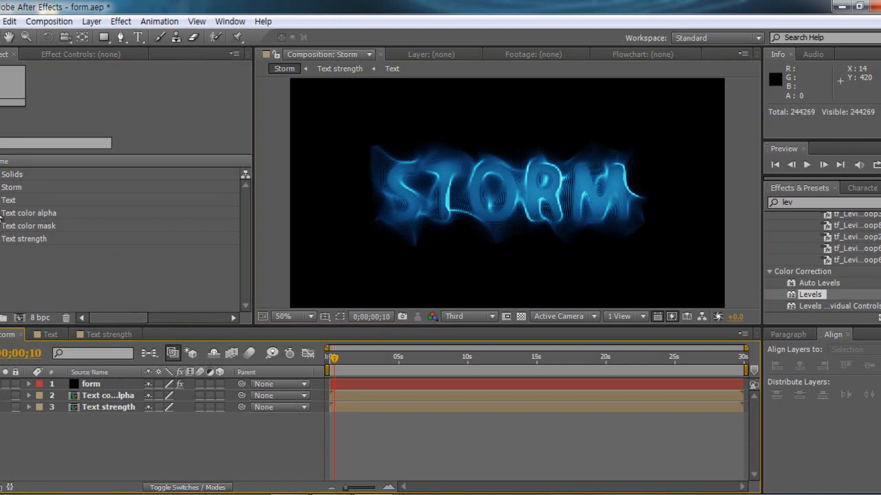
Step: In the Text color alpha composition, enable Mask Path keyframing for Mask 1 at 0;00;00;00
{"action": "double_click", "coordinate": [28, 213]}
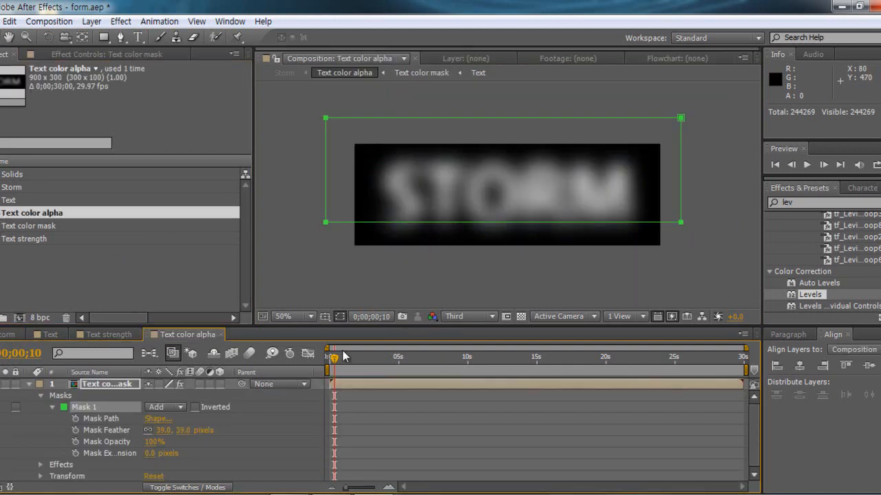
{"action": "left_click_drag", "start_coordinate": [334, 359], "coordinate": [322, 361]}
{"action": "scroll", "coordinate": [387, 357], "scroll_direction": "up", "scroll_amount": 5}
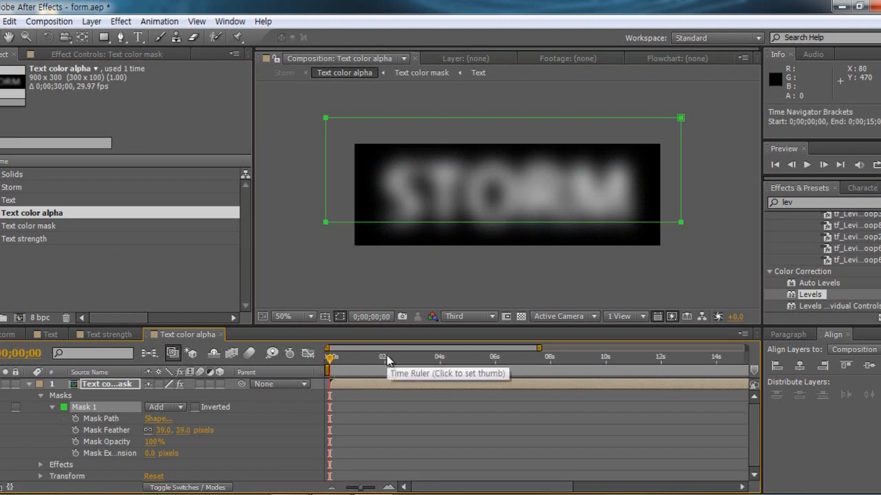
{"action": "scroll", "coordinate": [387, 359], "scroll_direction": "down", "scroll_amount": 2}
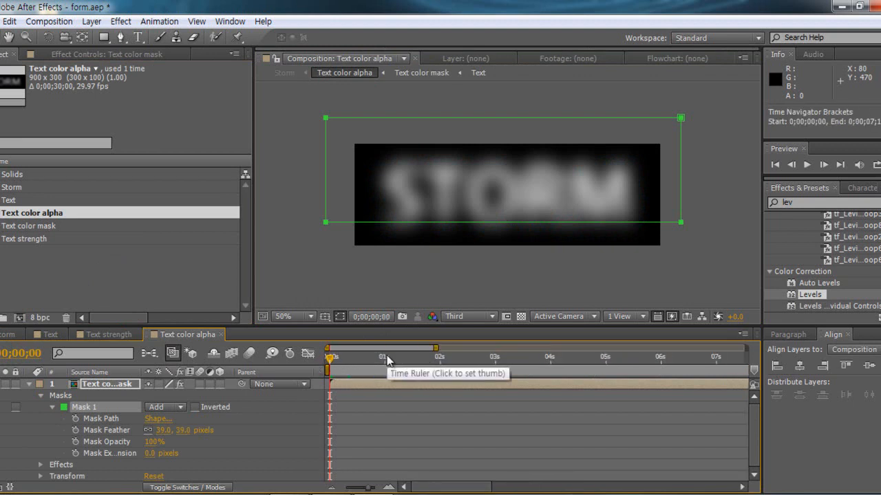
{"action": "left_click", "coordinate": [76, 418]}
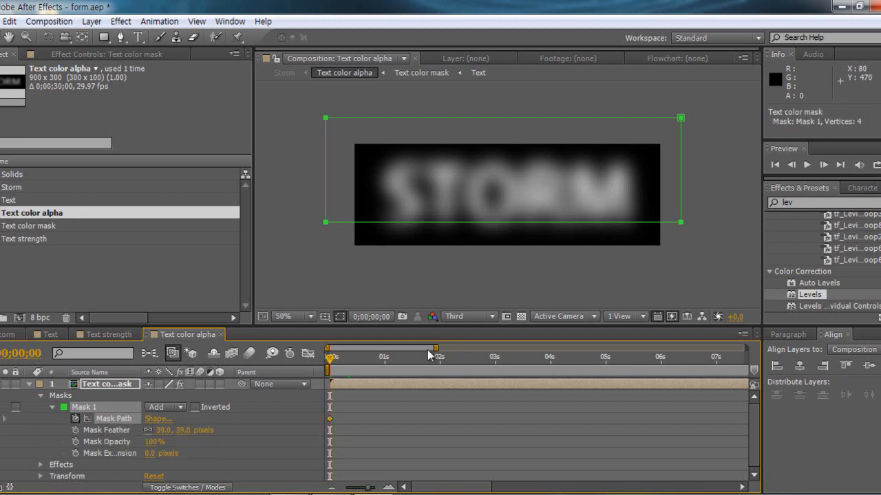
Step: Add a second Mask Path keyframe at 2 seconds with the mask shape unchanged
{"action": "left_click", "coordinate": [402, 359]}
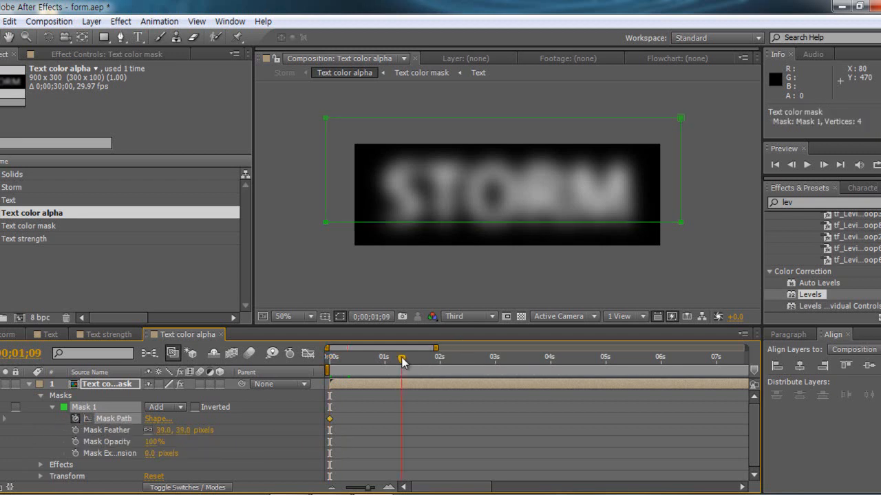
{"action": "left_click_drag", "start_coordinate": [401, 357], "coordinate": [440, 358]}
{"action": "left_click", "coordinate": [2, 419]}
Step: At 0;00;00;00, move the two right-hand vertices of Mask 1 left until the narrowed mask lies outside the composition's left edge
{"action": "left_click_drag", "start_coordinate": [347, 358], "coordinate": [293, 366]}
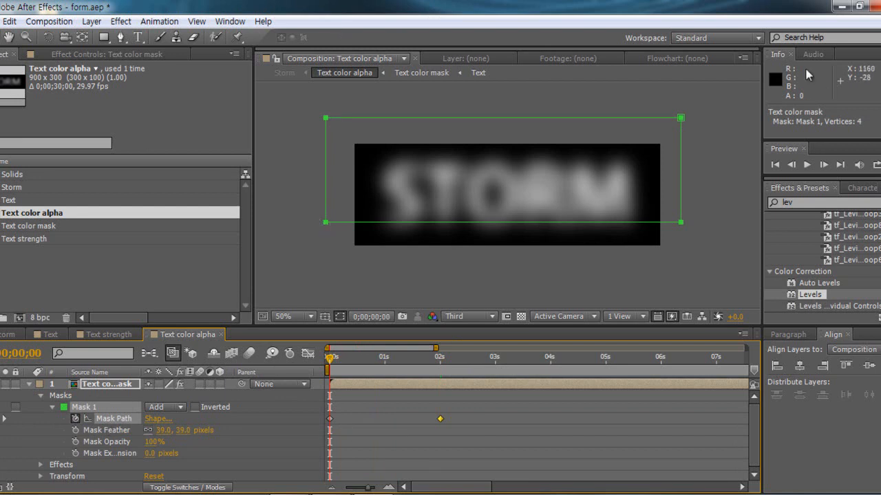
{"action": "left_click", "coordinate": [681, 119]}
{"action": "left_click_drag", "start_coordinate": [699, 107], "coordinate": [671, 260]}
{"action": "left_click", "coordinate": [694, 110]}
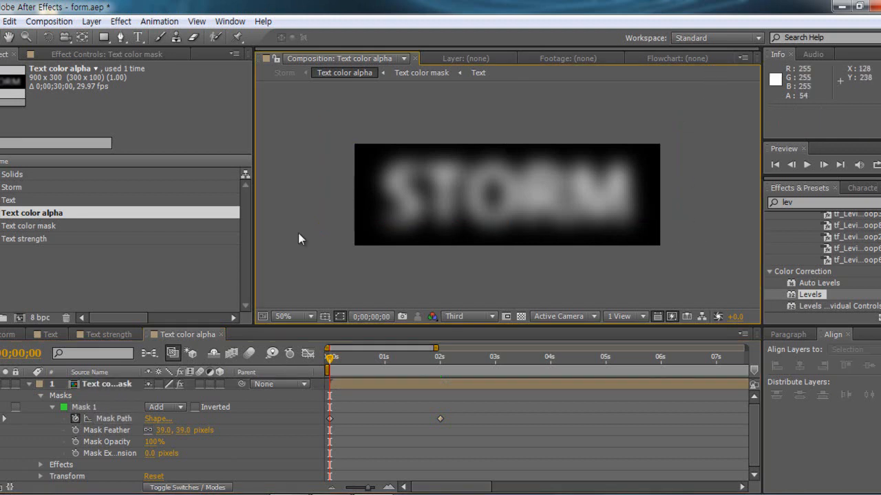
{"action": "left_click", "coordinate": [77, 407]}
{"action": "left_click_drag", "start_coordinate": [716, 94], "coordinate": [671, 255]}
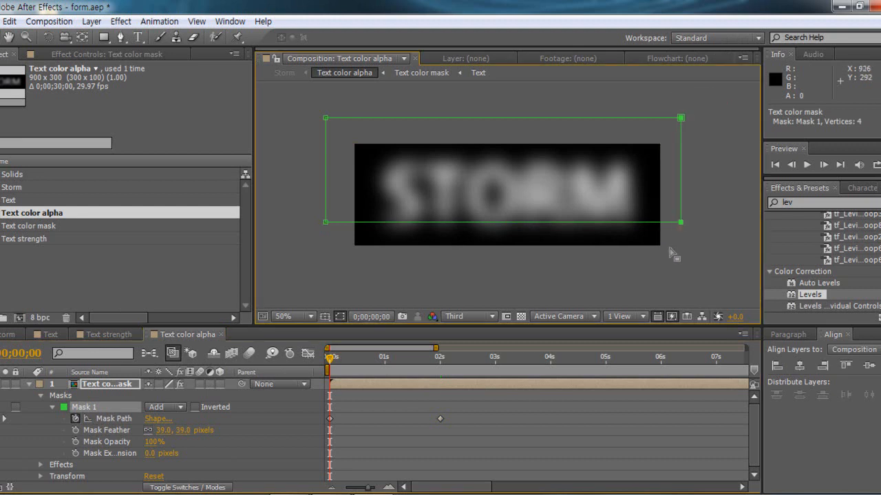
{"action": "left_click", "coordinate": [686, 142]}
{"action": "left_click", "coordinate": [82, 407]}
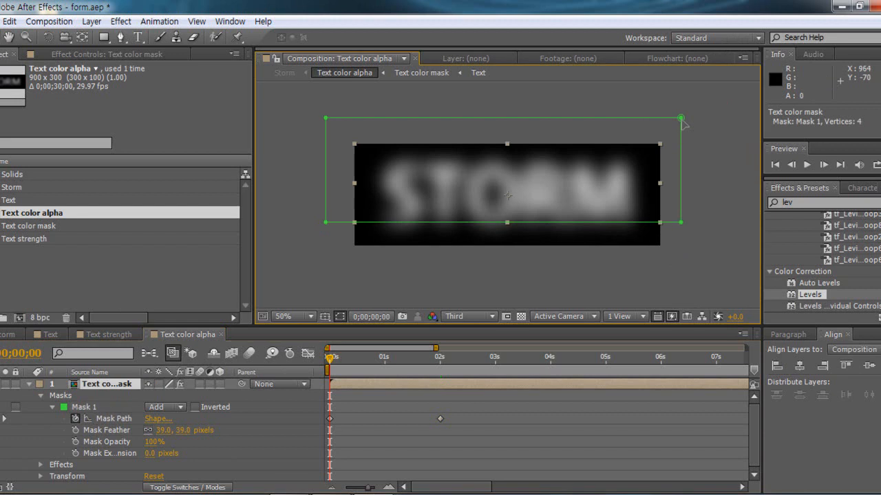
{"action": "left_click", "coordinate": [681, 223], "text": "shift"}
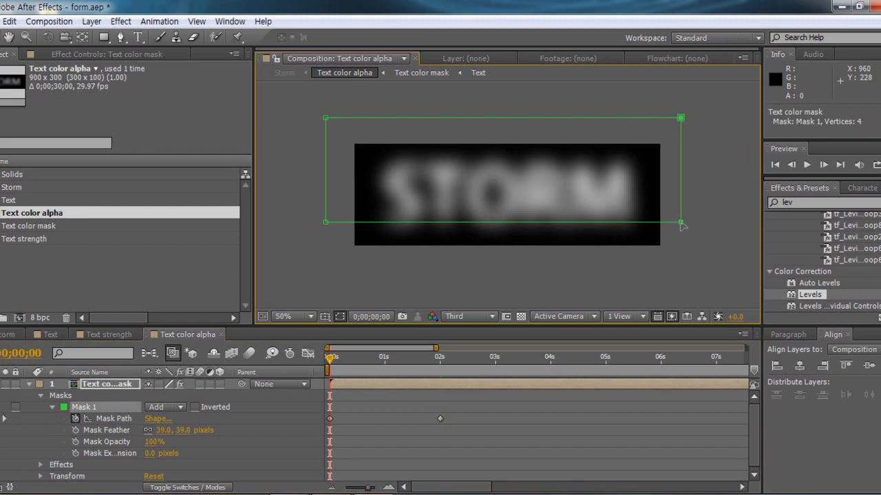
{"action": "left_click_drag", "start_coordinate": [681, 223], "coordinate": [352, 232]}
Step: At 0;00;01;04, pull Mask 1's upper-right vertex down and left for a slanted edge, and shift the resulting keyframe to 0;00;01;11
{"action": "left_click_drag", "start_coordinate": [331, 360], "coordinate": [386, 364]}
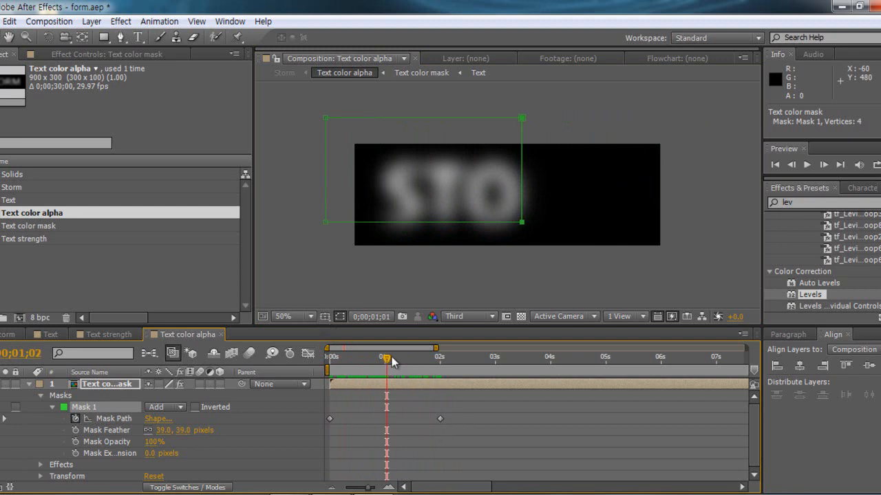
{"action": "left_click_drag", "start_coordinate": [390, 362], "coordinate": [396, 363]}
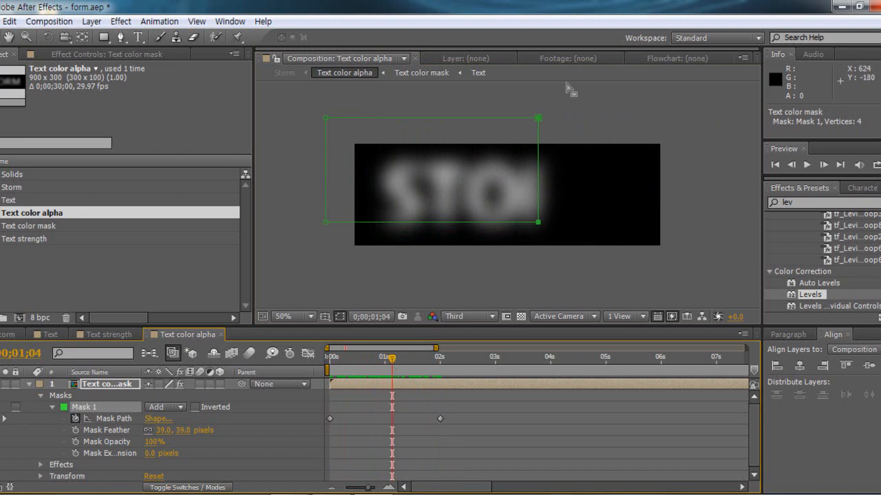
{"action": "left_click", "coordinate": [538, 119]}
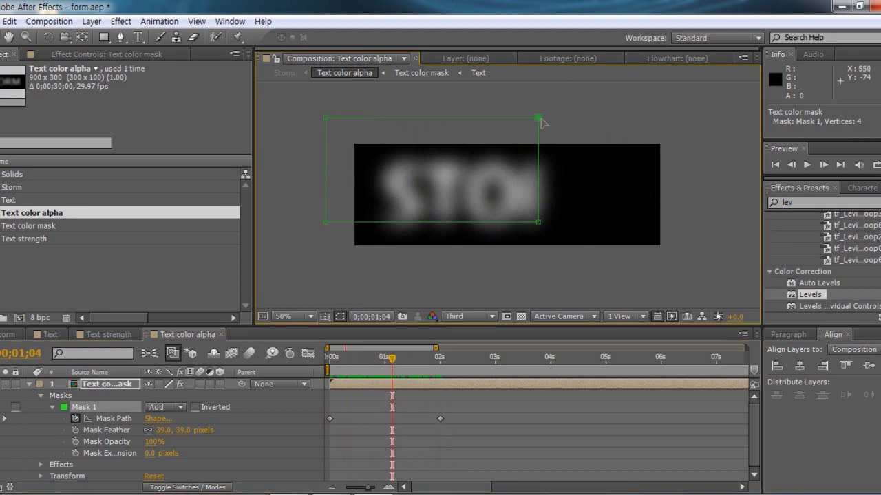
{"action": "left_click_drag", "start_coordinate": [538, 118], "coordinate": [375, 176]}
{"action": "left_click_drag", "start_coordinate": [392, 418], "coordinate": [406, 417]}
Step: Add a Mask Path keyframe at 0;00;00;28 and shift the last three keyframes later so their first one sits at 0;00;01;26
{"action": "left_click", "coordinate": [390, 358]}
{"action": "left_click_drag", "start_coordinate": [390, 362], "coordinate": [382, 361]}
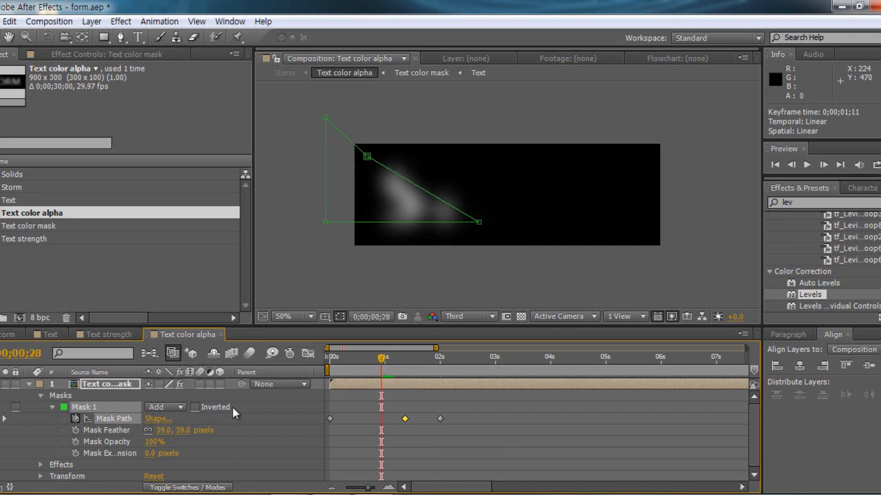
{"action": "left_click", "coordinate": [0, 418]}
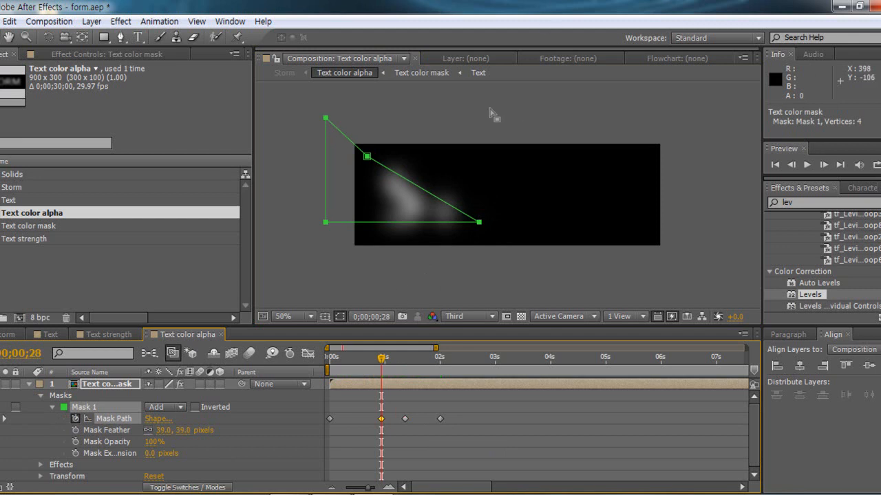
{"action": "left_click_drag", "start_coordinate": [454, 417], "coordinate": [432, 418]}
{"action": "left_click", "coordinate": [498, 399]}
{"action": "left_click", "coordinate": [433, 418]}
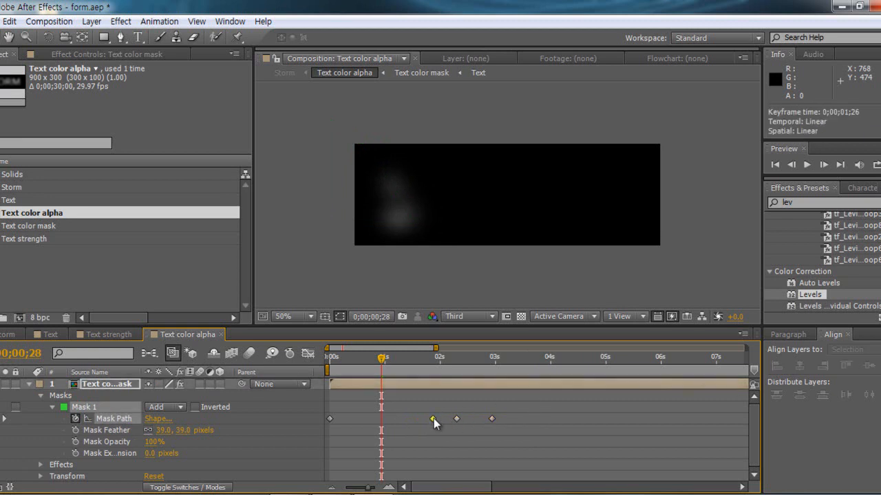
Step: Shift the last three Mask Path keyframes together so the final one lands at 0;00;03;00
{"action": "left_click", "coordinate": [498, 357]}
{"action": "left_click_drag", "start_coordinate": [499, 357], "coordinate": [496, 362]}
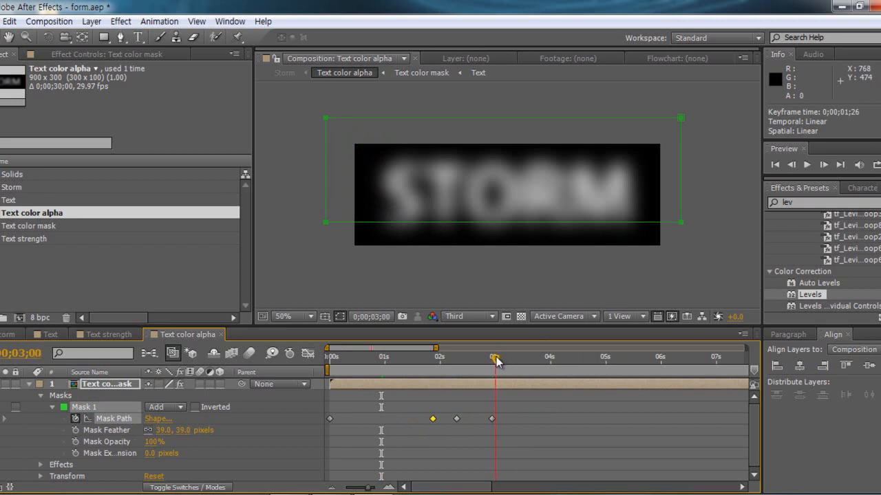
{"action": "left_click_drag", "start_coordinate": [413, 413], "coordinate": [494, 426]}
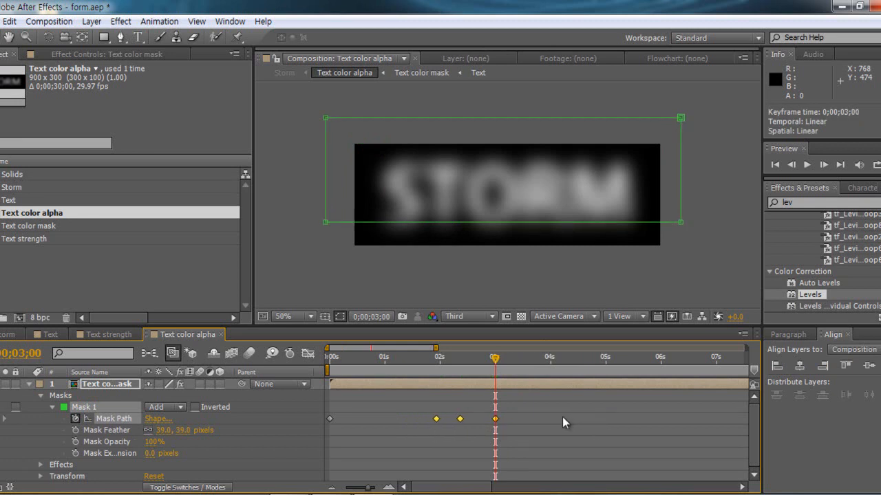
Step: Move the two middle Mask Path keyframes earlier, place the first of them at 0;00;01;11, and return to 0;00;00;00
{"action": "left_click", "coordinate": [469, 407]}
{"action": "left_click_drag", "start_coordinate": [469, 409], "coordinate": [408, 424]}
{"action": "left_click", "coordinate": [409, 361]}
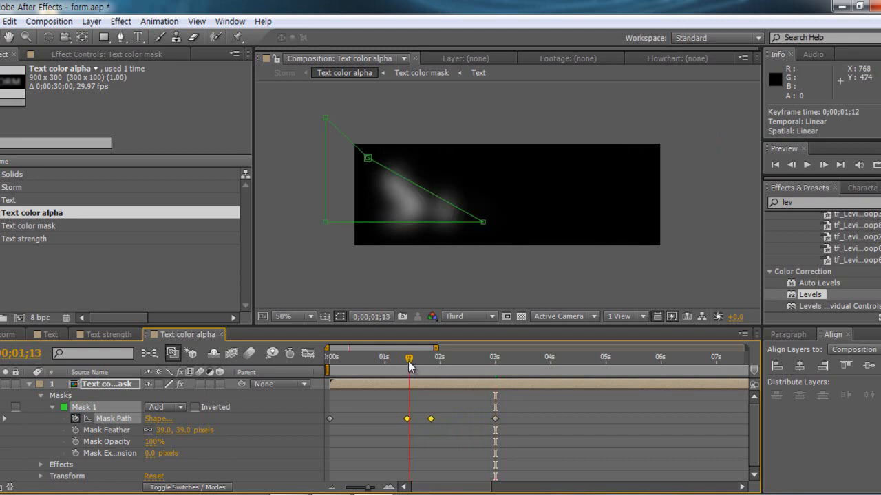
{"action": "left_click", "coordinate": [406, 426]}
{"action": "left_click_drag", "start_coordinate": [407, 421], "coordinate": [404, 420]}
{"action": "left_click_drag", "start_coordinate": [408, 359], "coordinate": [276, 381]}
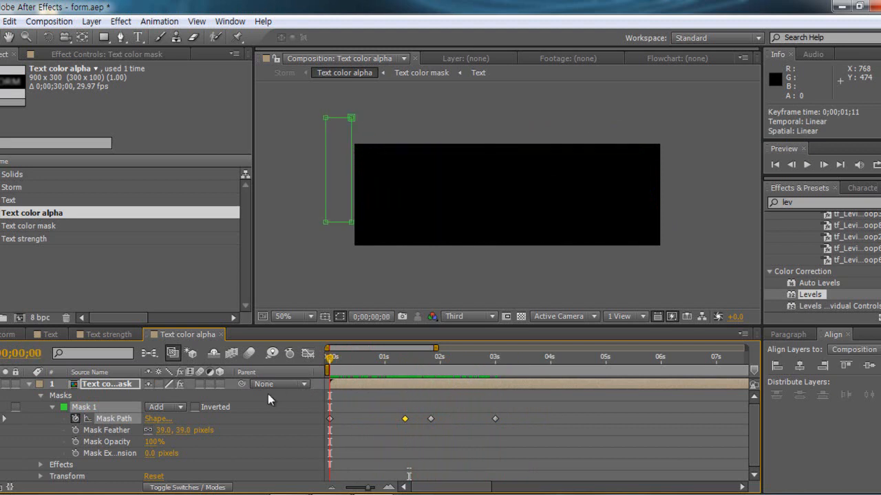
Step: Pre-compose all layers of the Text strength composition into a new composition named Text str mask
{"action": "left_click", "coordinate": [101, 334]}
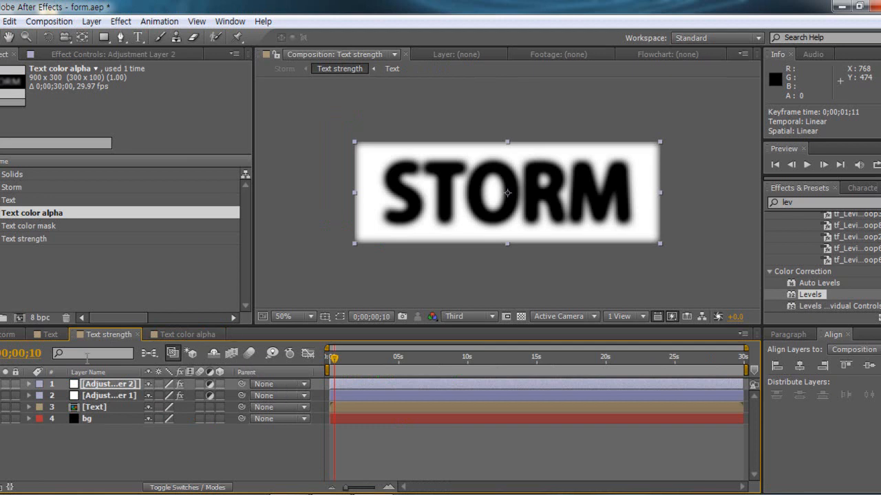
{"action": "left_click", "coordinate": [114, 438]}
{"action": "key", "text": "ctrl+a"}
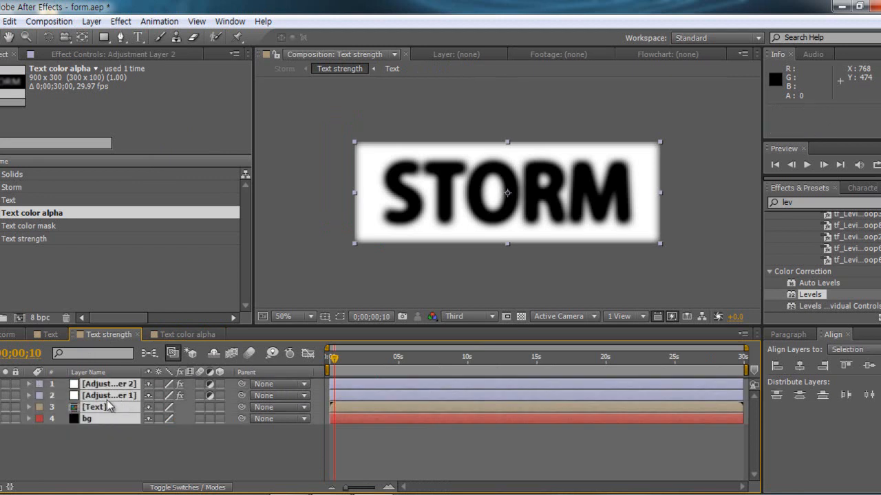
{"action": "key", "text": "ctrl+shift+c"}
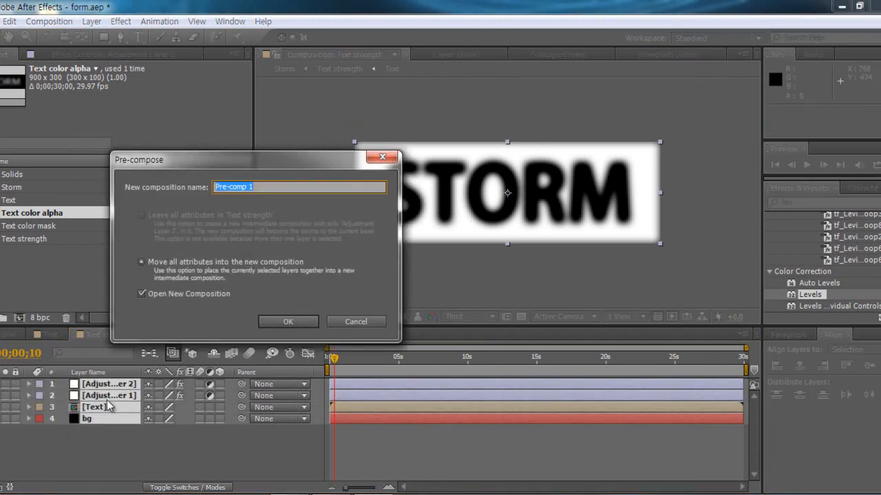
{"action": "key", "text": "BackSpace"}
{"action": "type", "text": "Text str mask"}
{"action": "left_click", "coordinate": [287, 321]}
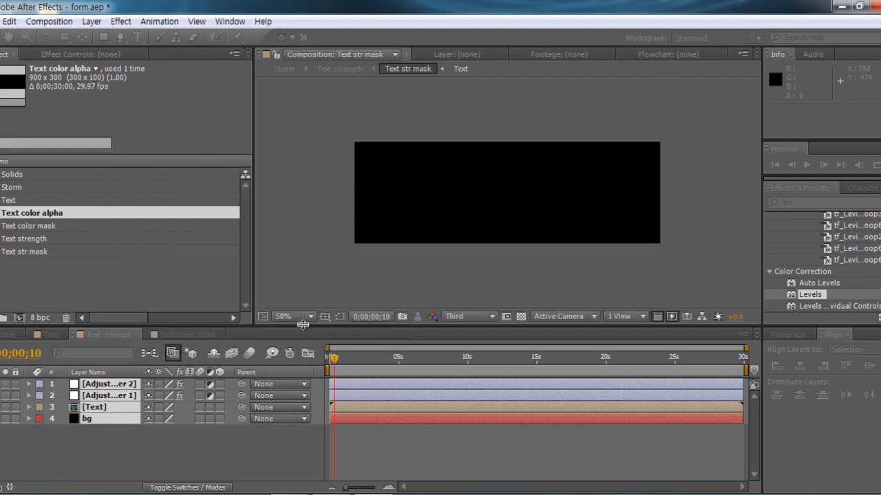
Step: Add a white (FFFFFF) 900 x 300 px solid above the Text str mask layer in the Text strength composition
{"action": "left_click", "coordinate": [108, 334]}
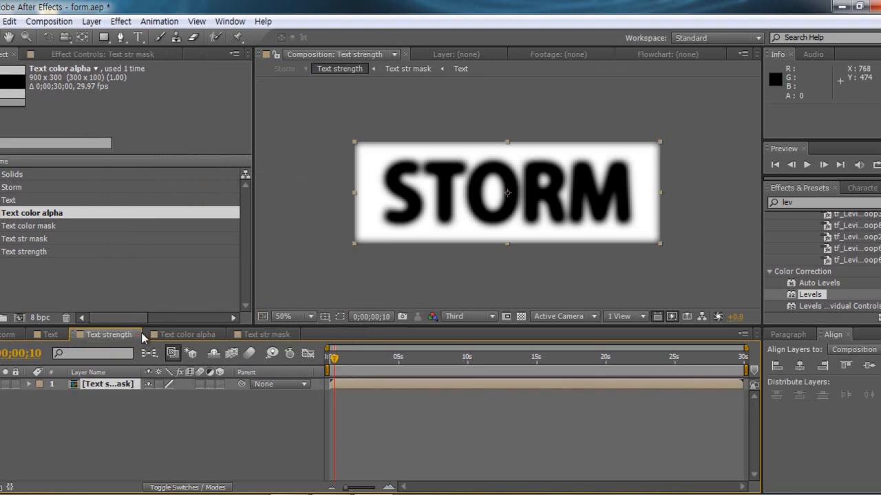
{"action": "left_click", "coordinate": [117, 427]}
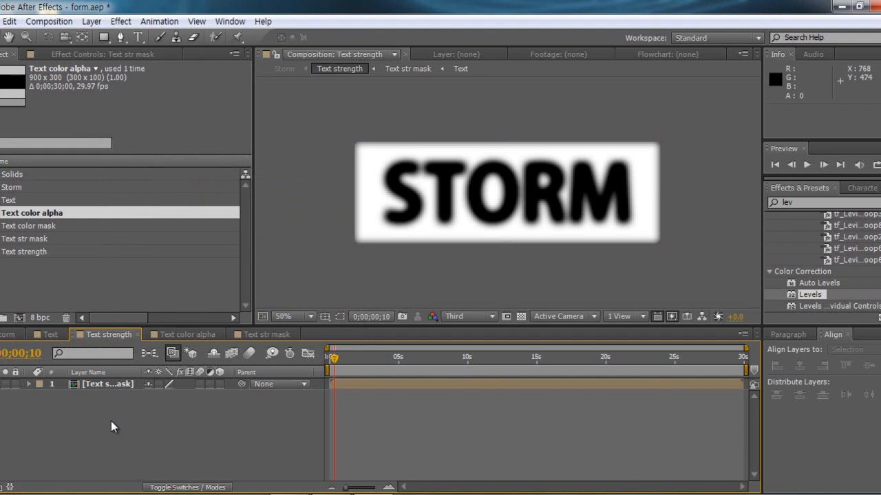
{"action": "key", "text": "ctrl+y"}
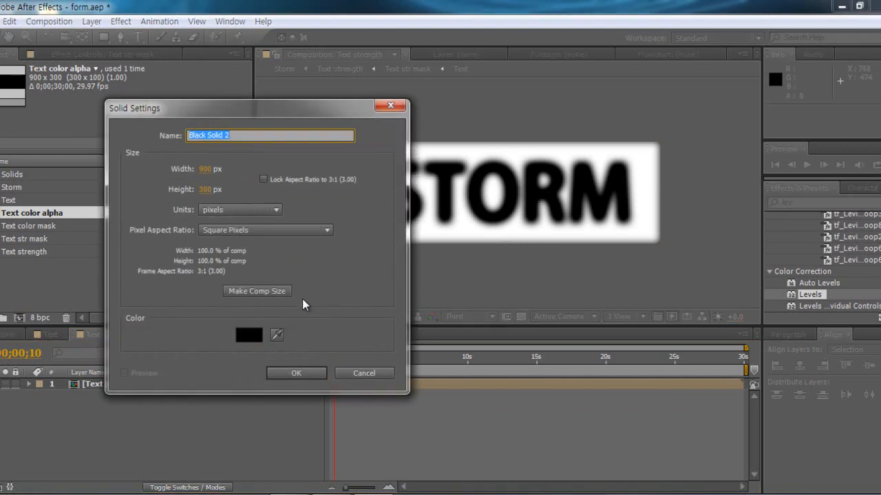
{"action": "left_click", "coordinate": [252, 338]}
{"action": "left_click", "coordinate": [98, 242]}
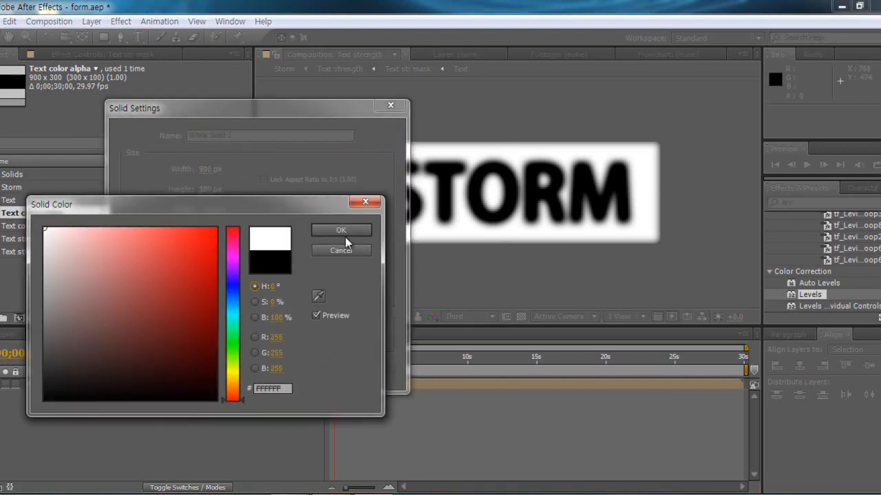
{"action": "left_click", "coordinate": [330, 228]}
{"action": "left_click", "coordinate": [295, 373]}
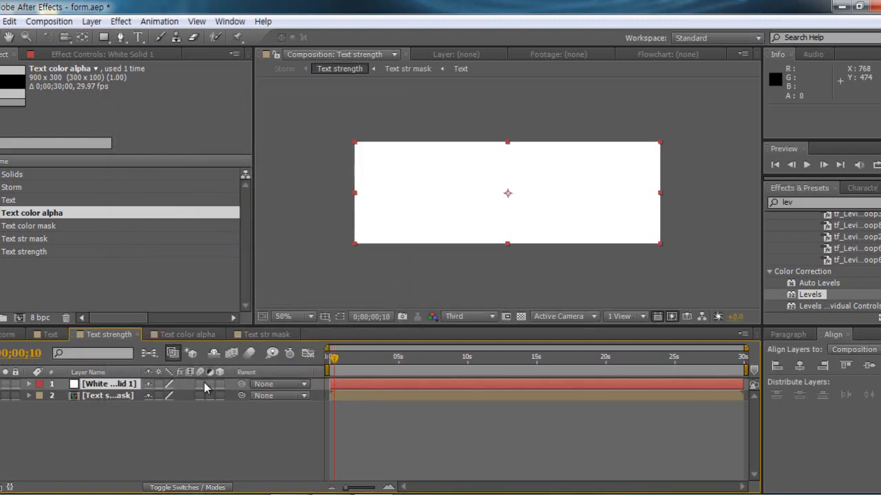
Step: Add a rectangular mask covering the whole white solid
{"action": "left_click", "coordinate": [104, 38]}
{"action": "double_click", "coordinate": [103, 38]}
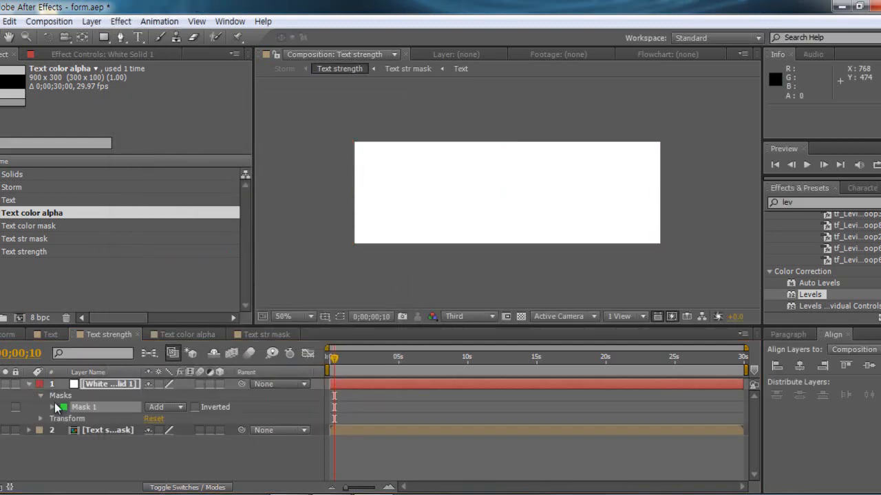
Step: Try a 75-pixel feather on the white solid's mask and undo it
{"action": "left_click", "coordinate": [53, 407]}
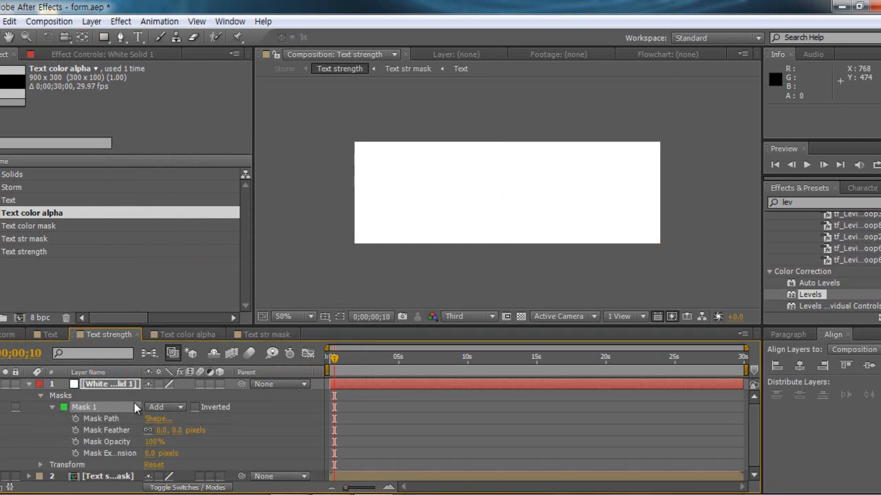
{"action": "left_click", "coordinate": [161, 430]}
{"action": "type", "text": "75"}
{"action": "key", "text": "Return"}
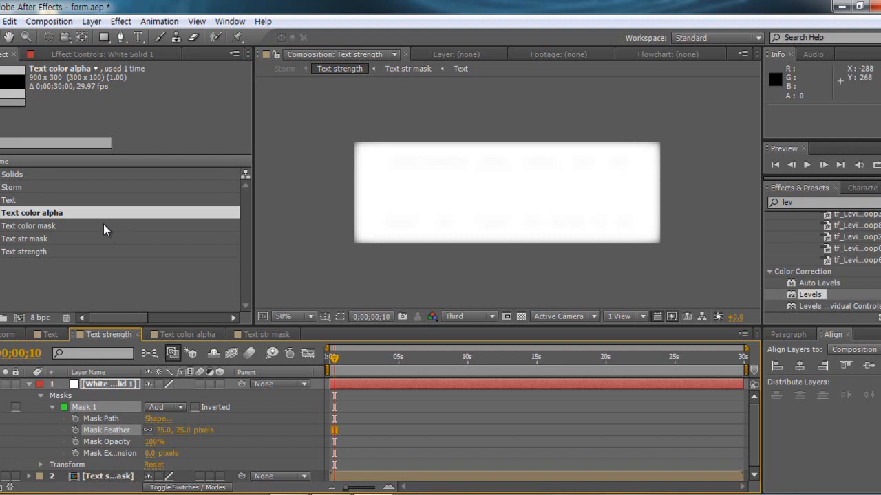
{"action": "key", "text": "ctrl+z"}
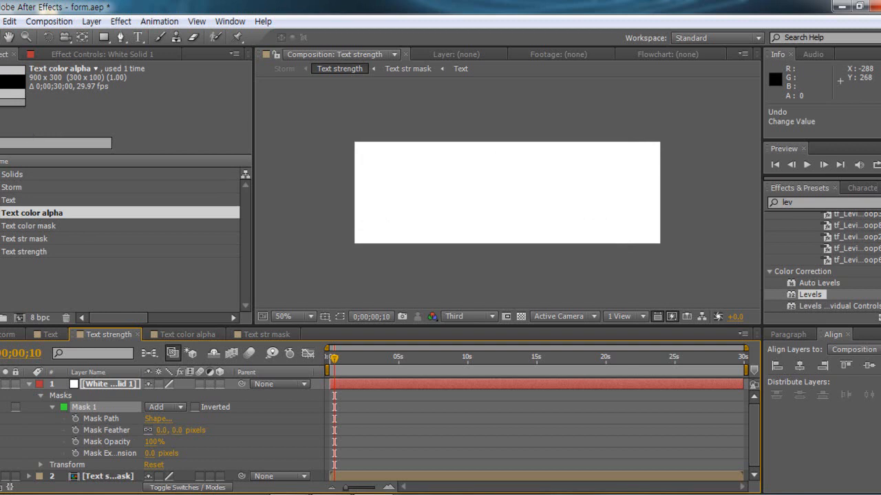
Step: At 0;00;00;00, set the white solid's mask feather to 75 pixels and its mask expansion to 97 pixels
{"action": "left_click", "coordinate": [151, 453]}
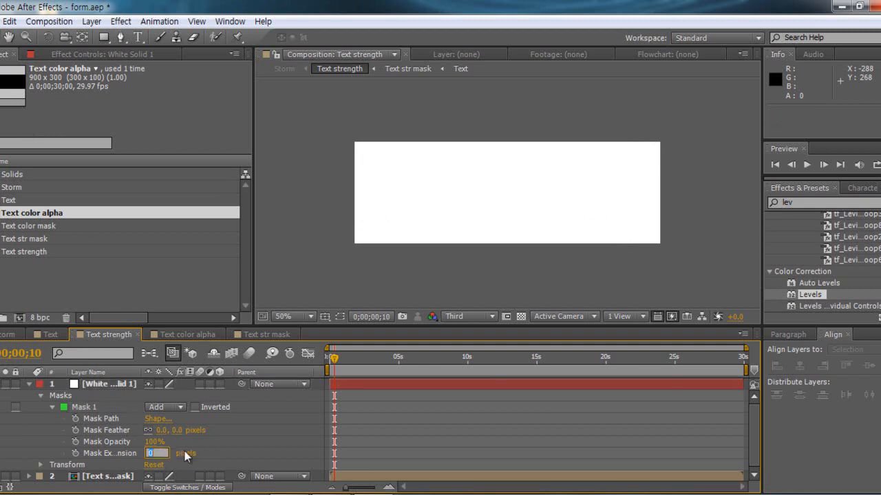
{"action": "left_click_drag", "start_coordinate": [335, 360], "coordinate": [196, 393]}
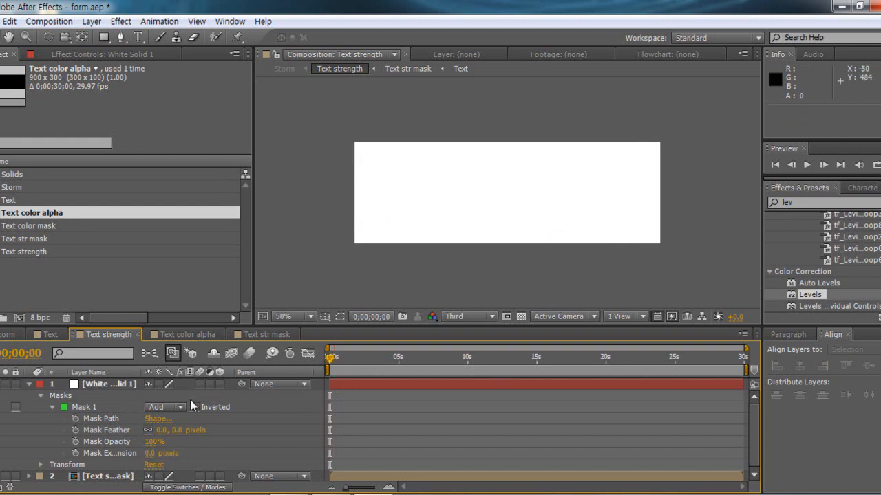
{"action": "left_click", "coordinate": [162, 430]}
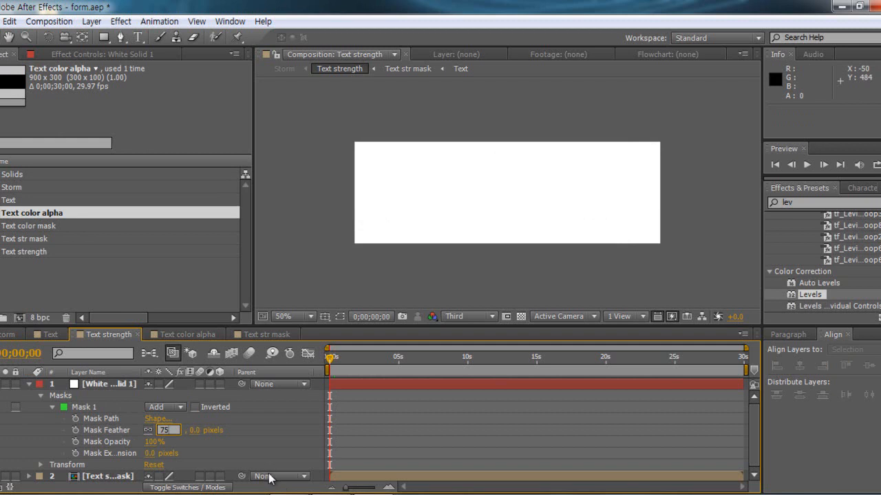
{"action": "left_click_drag", "start_coordinate": [153, 454], "coordinate": [204, 441]}
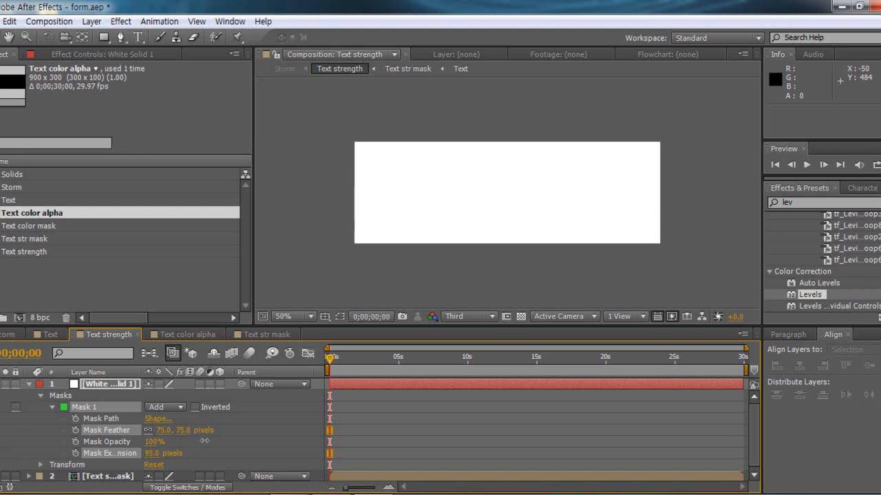
Step: Rename the white solid layer to Fade and collapse its properties
{"action": "left_click", "coordinate": [132, 383]}
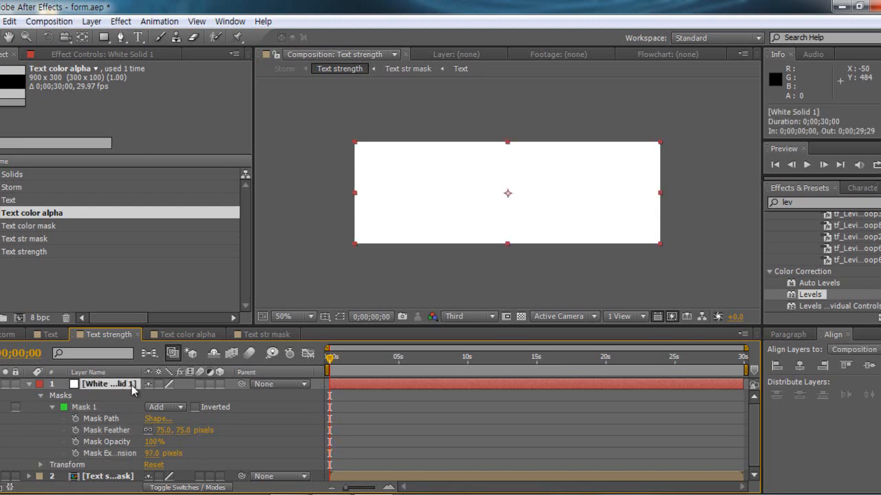
{"action": "key", "text": "Return"}
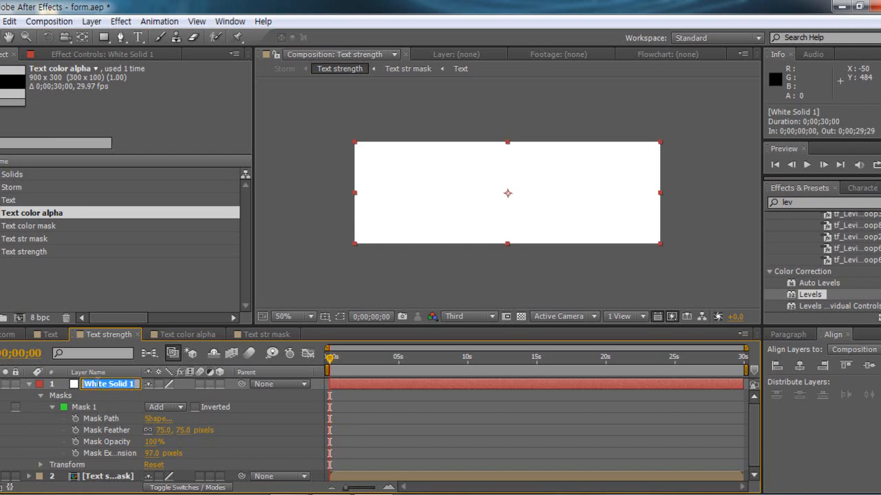
{"action": "type", "text": "Fade"}
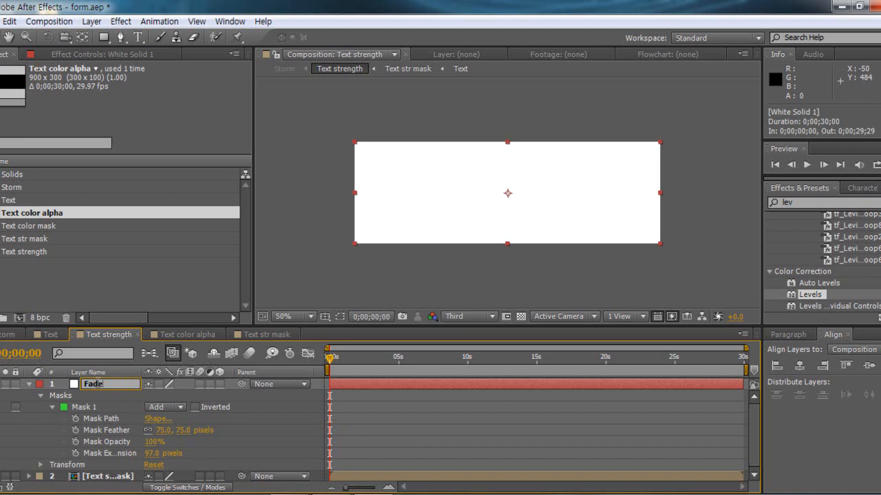
{"action": "key", "text": "Return"}
{"action": "left_click", "coordinate": [29, 384]}
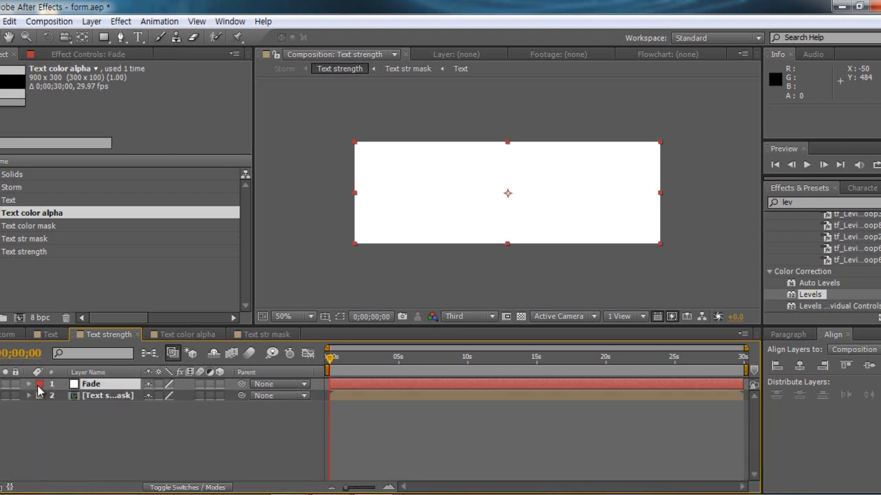
Step: Mask the Text str mask layer with a rectangle from about -64 to 250 px vertically, extending past both sides, feathered 72 pixels
{"action": "left_click", "coordinate": [102, 397]}
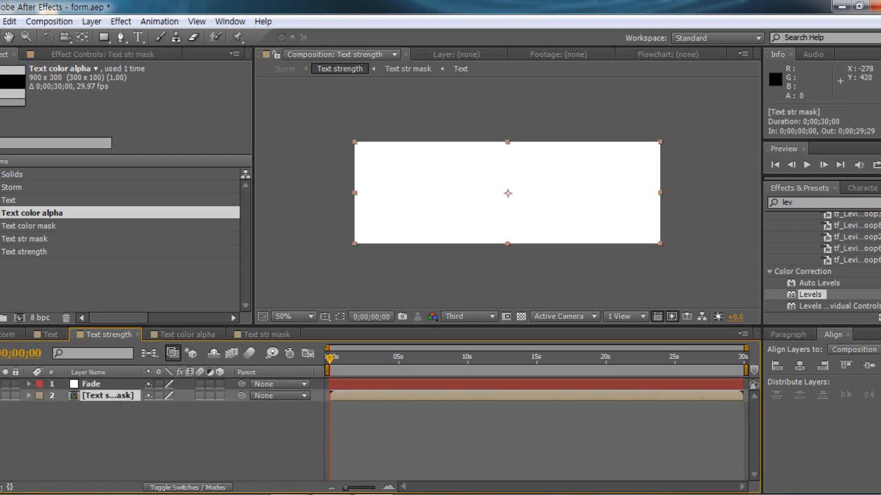
{"action": "left_click", "coordinate": [104, 37]}
{"action": "left_click_drag", "start_coordinate": [316, 119], "coordinate": [681, 226]}
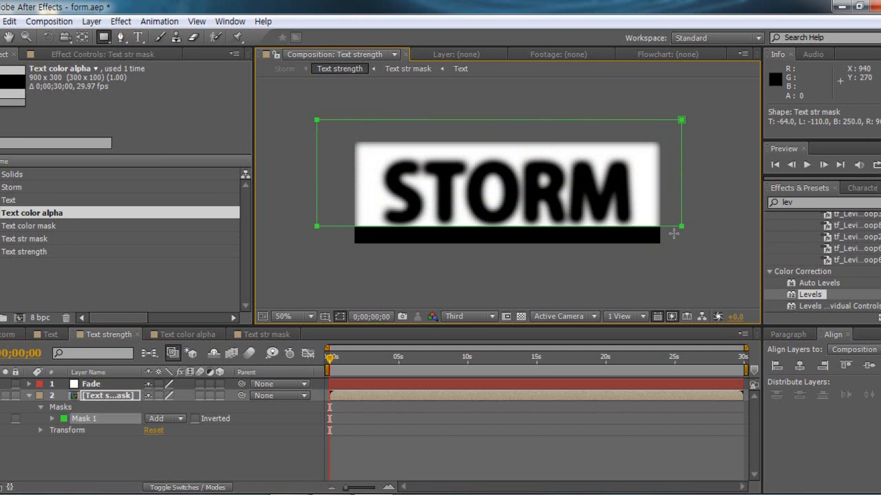
{"action": "left_click", "coordinate": [52, 417]}
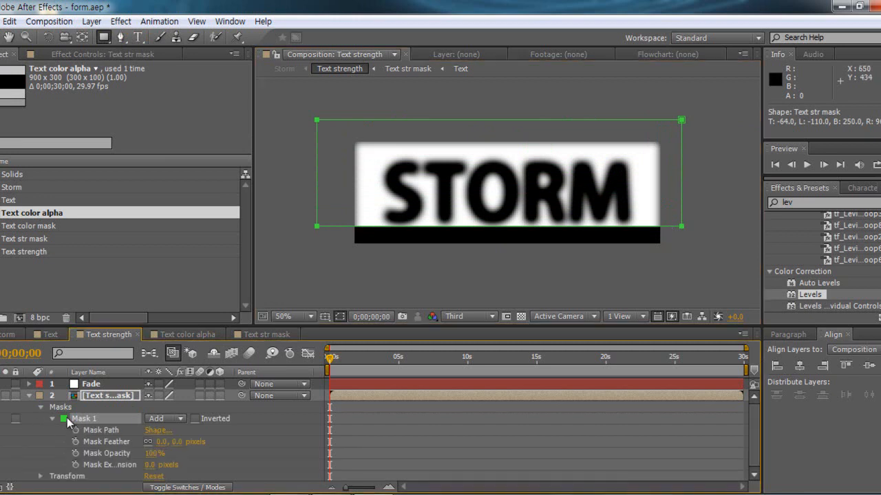
{"action": "left_click", "coordinate": [161, 442]}
{"action": "type", "text": "72"}
{"action": "key", "text": "Return"}
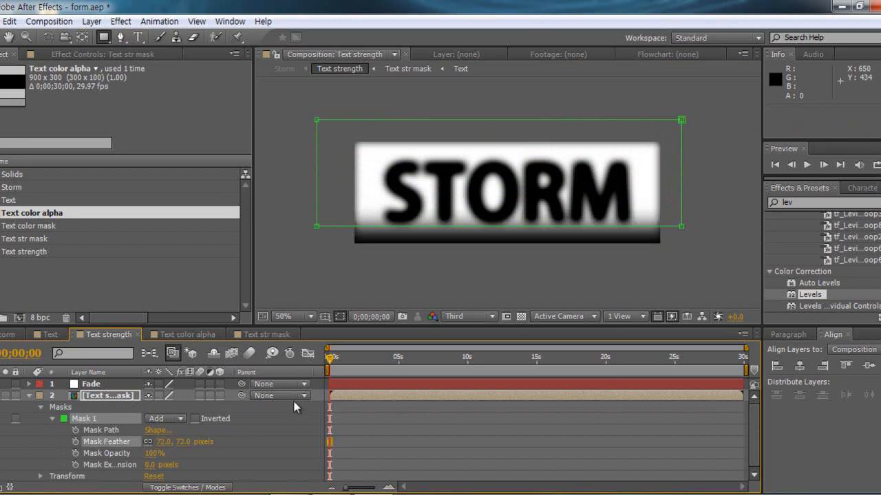
Step: Enable Mask Path keyframing on the Text str mask layer, place the keyframe at 0;00;00;08, and go to 0;00;02;29
{"action": "left_click", "coordinate": [85, 386]}
{"action": "left_click", "coordinate": [5, 384]}
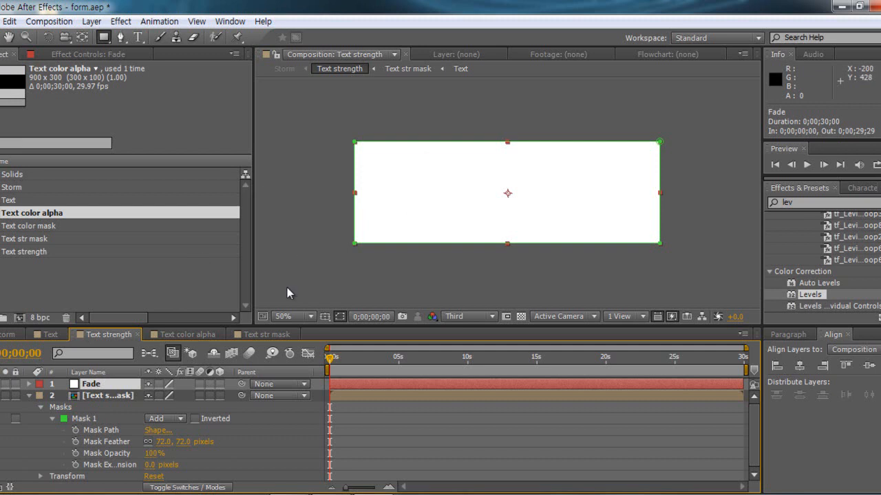
{"action": "left_click_drag", "start_coordinate": [329, 361], "coordinate": [332, 362]}
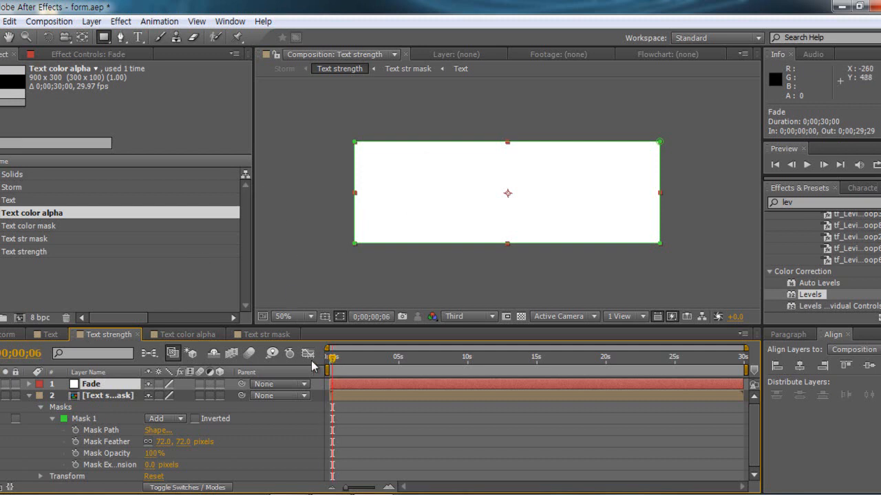
{"action": "key", "text": "equal"}
{"action": "key", "text": "equal"}
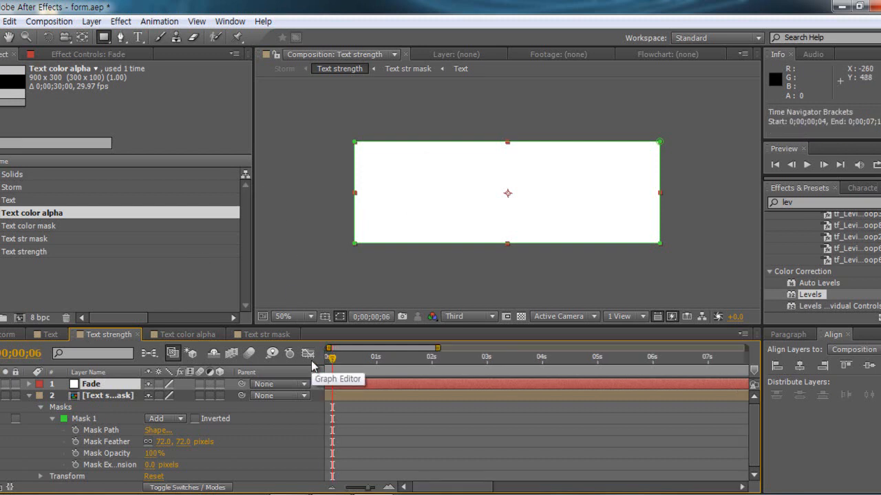
{"action": "left_click", "coordinate": [75, 430]}
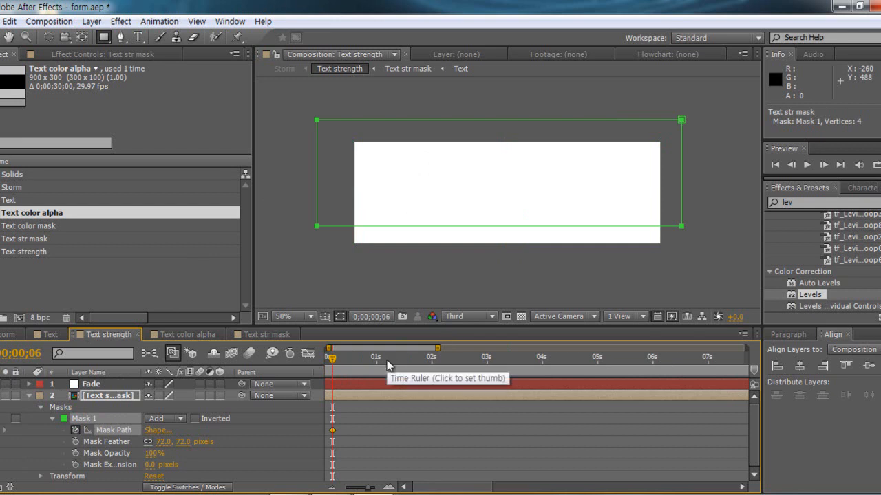
{"action": "left_click_drag", "start_coordinate": [463, 368], "coordinate": [486, 361]}
{"action": "left_click", "coordinate": [333, 430]}
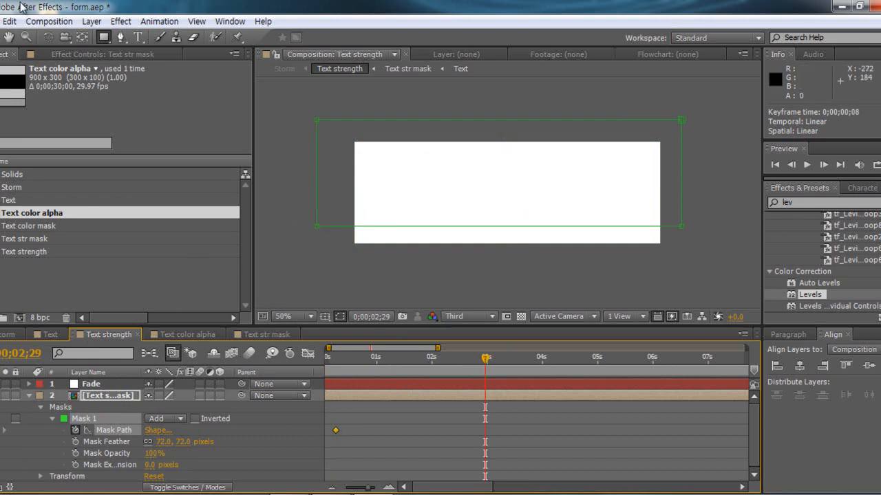
Step: Shift the whole mask 1060 px to the right at 0;00;02;29 and cut both Mask Path keyframes
{"action": "double_click", "coordinate": [317, 225]}
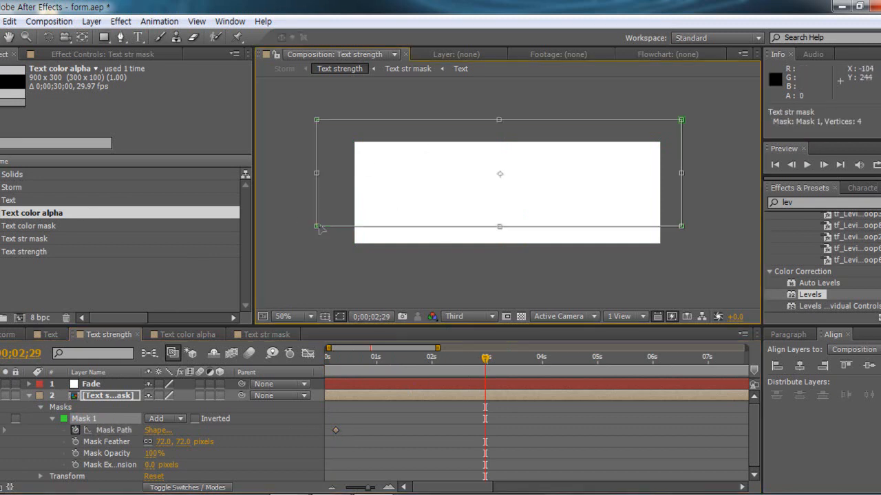
{"action": "left_click_drag", "start_coordinate": [354, 196], "coordinate": [716, 181]}
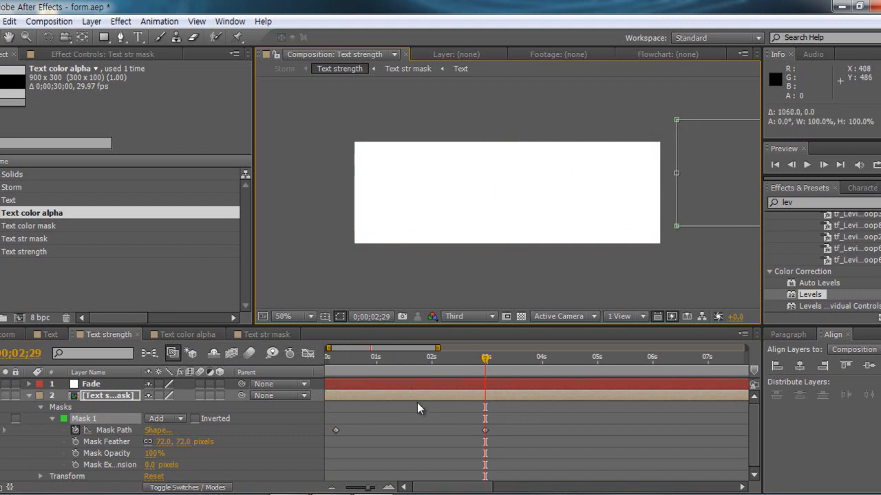
{"action": "left_click_drag", "start_coordinate": [529, 425], "coordinate": [333, 446]}
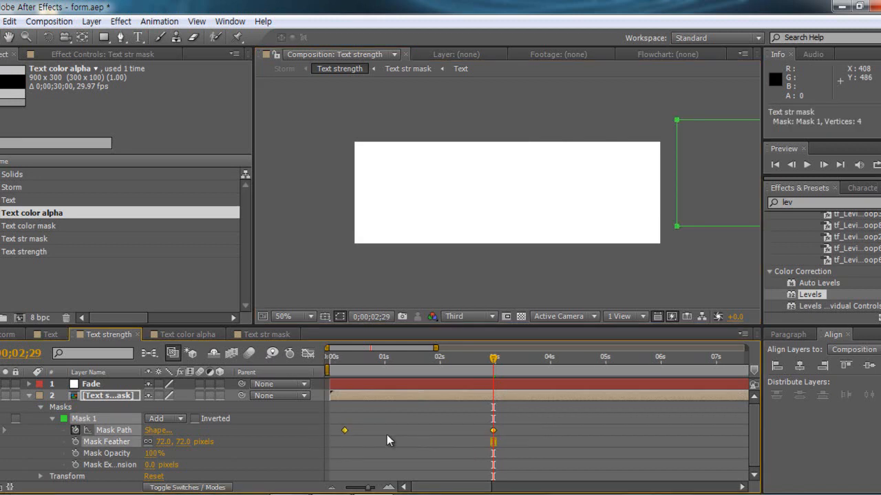
{"action": "key", "text": "ctrl+x"}
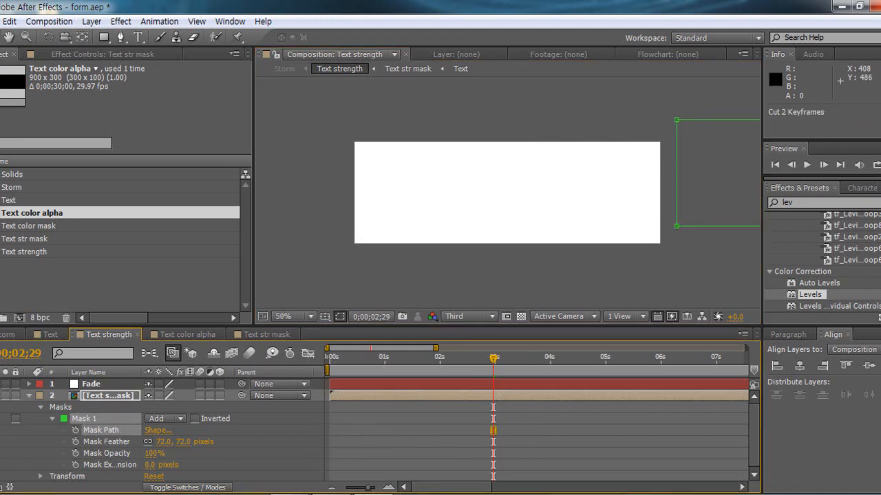
Step: Undo the keyframe cut and the mask shift on the Text str mask layer
{"action": "left_click", "coordinate": [29, 395]}
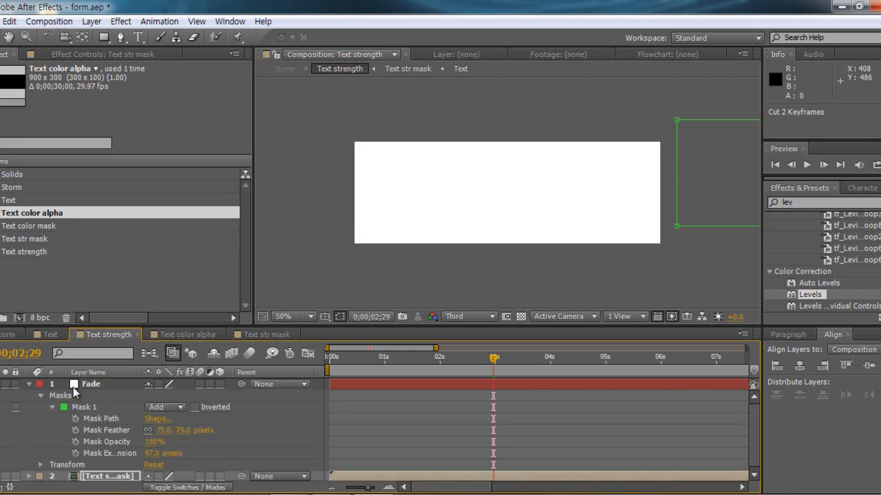
{"action": "left_click", "coordinate": [94, 384]}
{"action": "left_click_drag", "start_coordinate": [361, 357], "coordinate": [354, 357]}
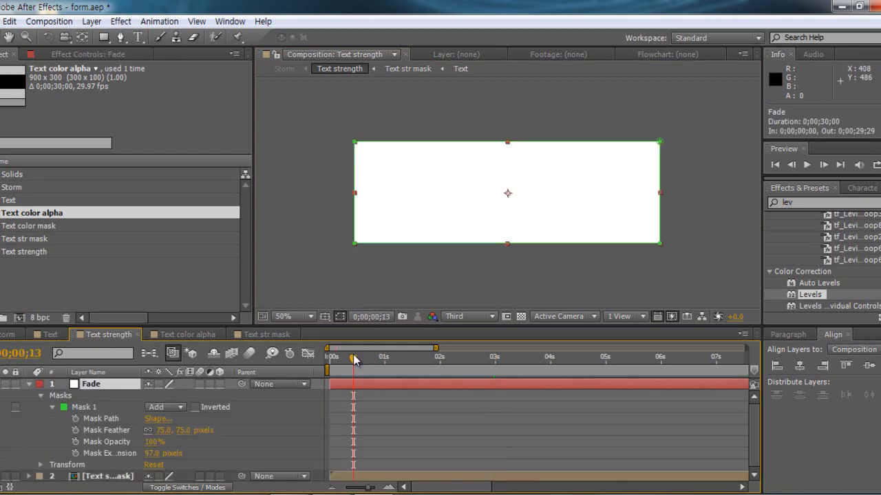
{"action": "key", "text": "ctrl+z"}
{"action": "key", "text": "ctrl+z"}
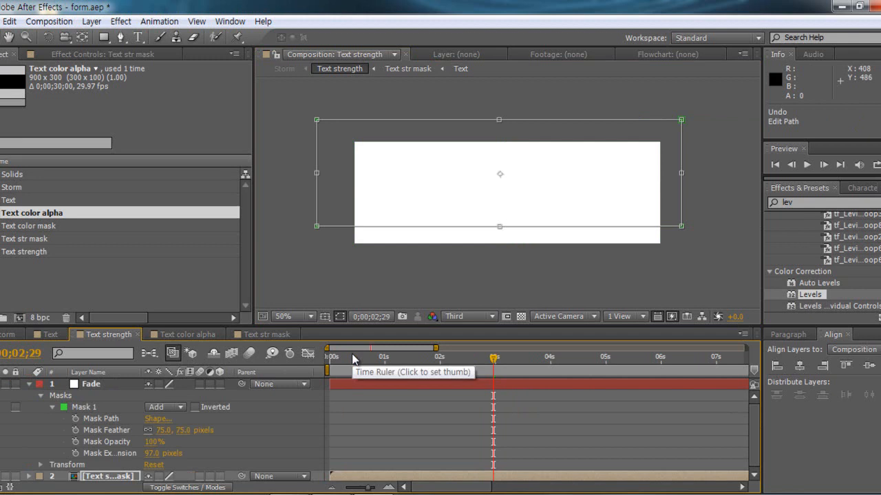
Step: Paste the two cut Mask Path keyframes and the 72-pixel feather onto the Fade layer's mask at 0;00;00;05
{"action": "left_click", "coordinate": [689, 418]}
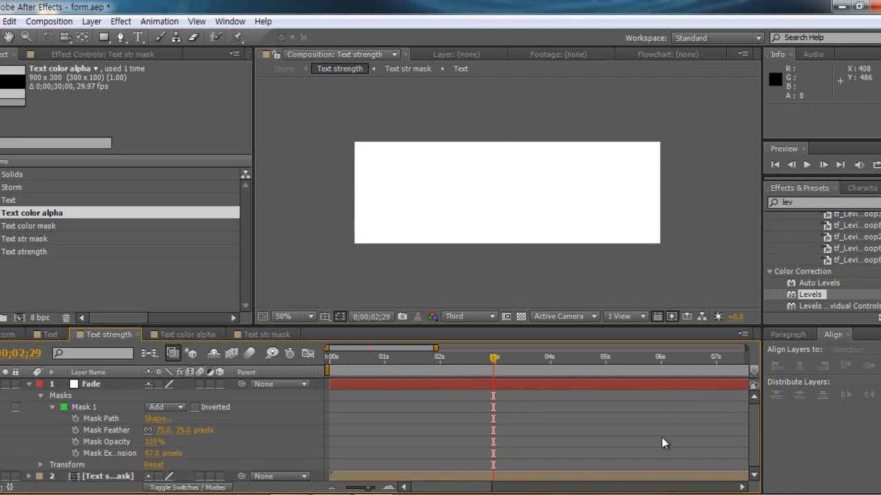
{"action": "left_click", "coordinate": [1, 384]}
{"action": "left_click", "coordinate": [0, 384]}
{"action": "left_click", "coordinate": [88, 384]}
{"action": "left_click", "coordinate": [351, 358]}
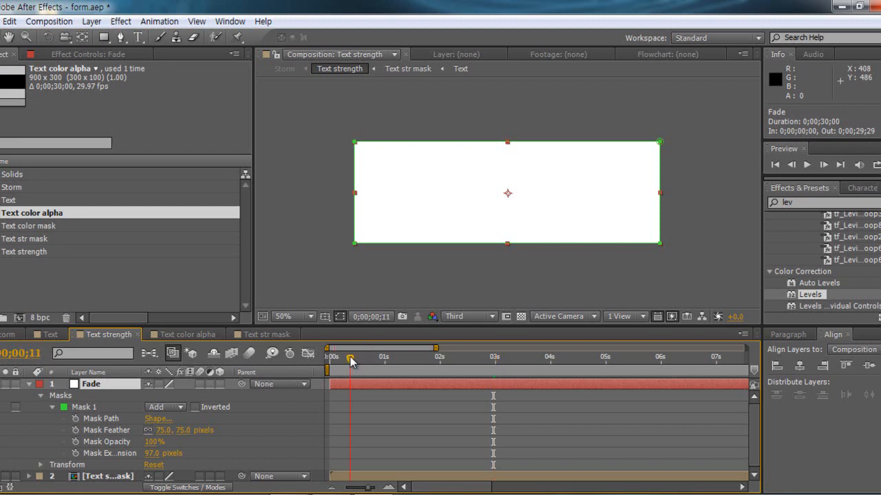
{"action": "left_click", "coordinate": [109, 418]}
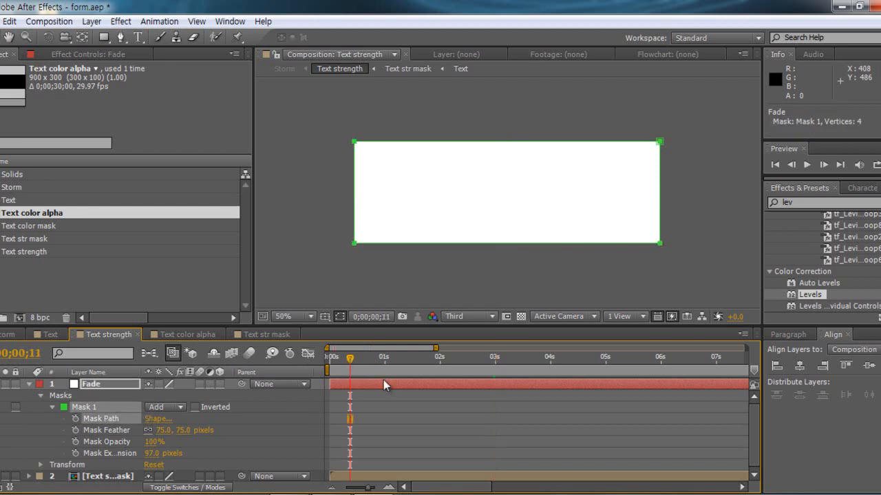
{"action": "left_click", "coordinate": [338, 357]}
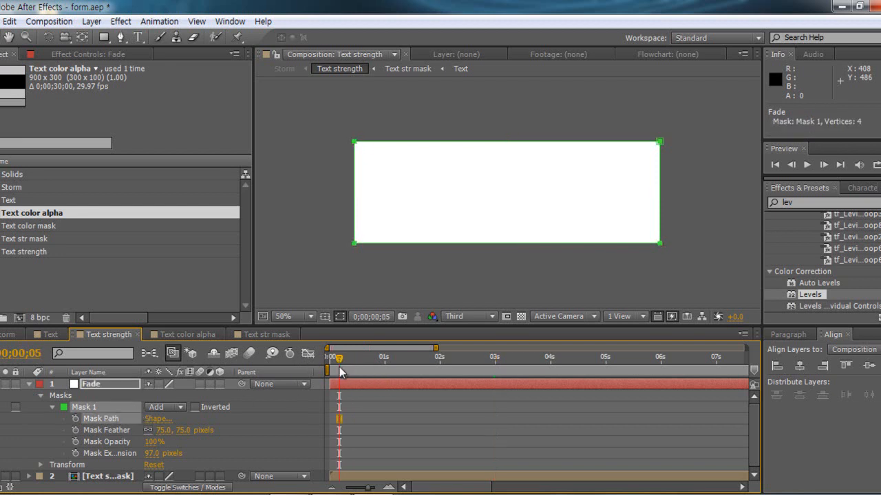
{"action": "key", "text": "ctrl+v"}
Step: Return to 0;00;00;00 and delete Mask 1 from the Fade layer
{"action": "mouse_move", "coordinate": [344, 367]}
{"action": "left_mouse_down"}
{"action": "mouse_move", "coordinate": [463, 359]}
{"action": "mouse_move", "coordinate": [385, 358]}
{"action": "mouse_move", "coordinate": [486, 343]}
{"action": "mouse_move", "coordinate": [330, 356]}
{"action": "left_mouse_up"}
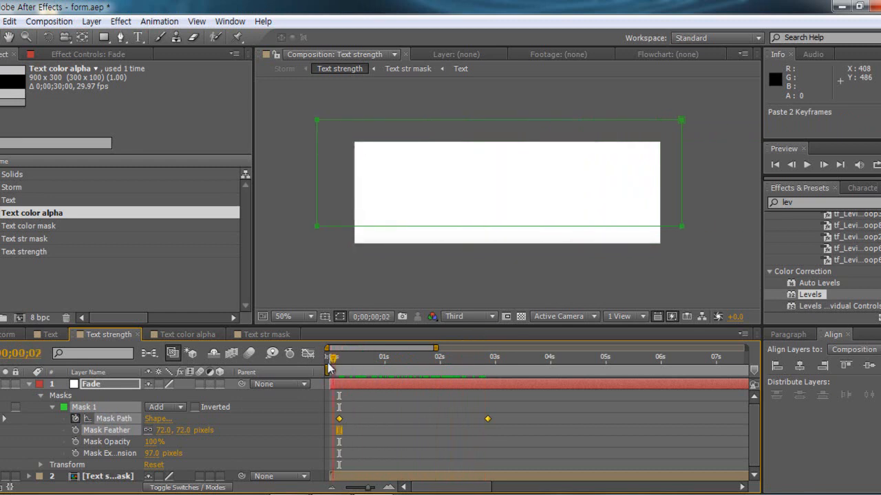
{"action": "left_click", "coordinate": [89, 408]}
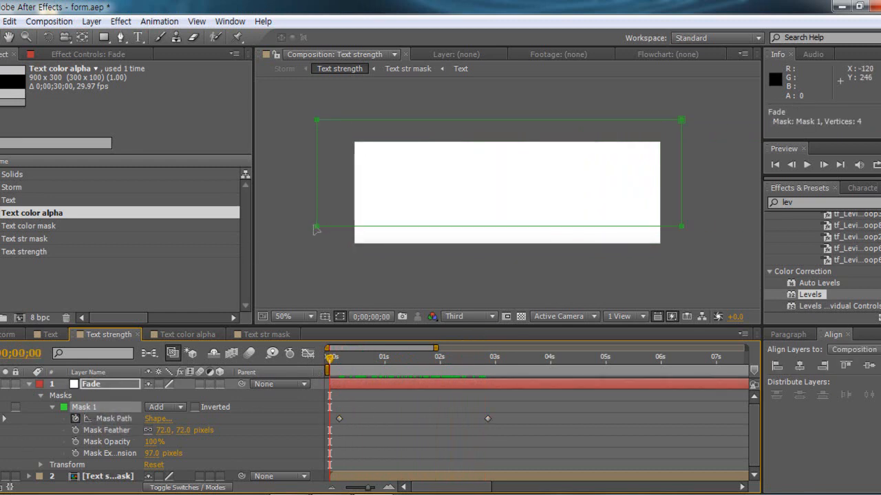
{"action": "scroll", "coordinate": [126, 421], "scroll_direction": "down", "scroll_amount": 1}
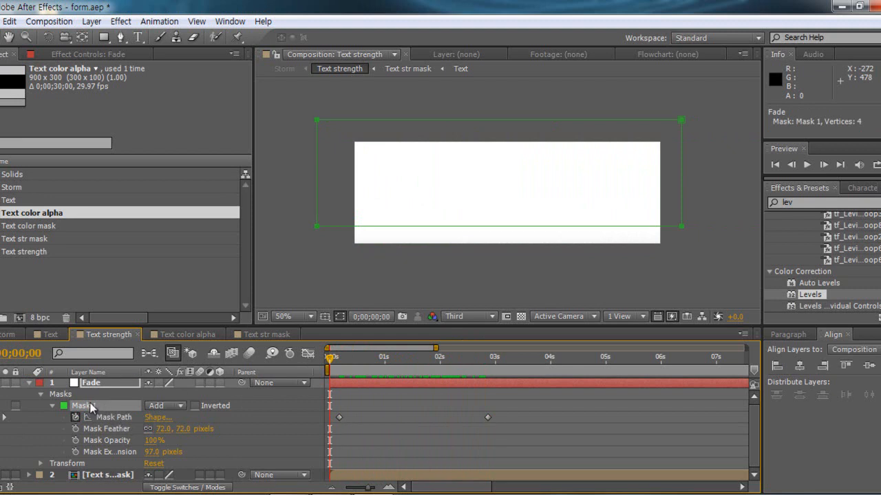
{"action": "key", "text": "Delete"}
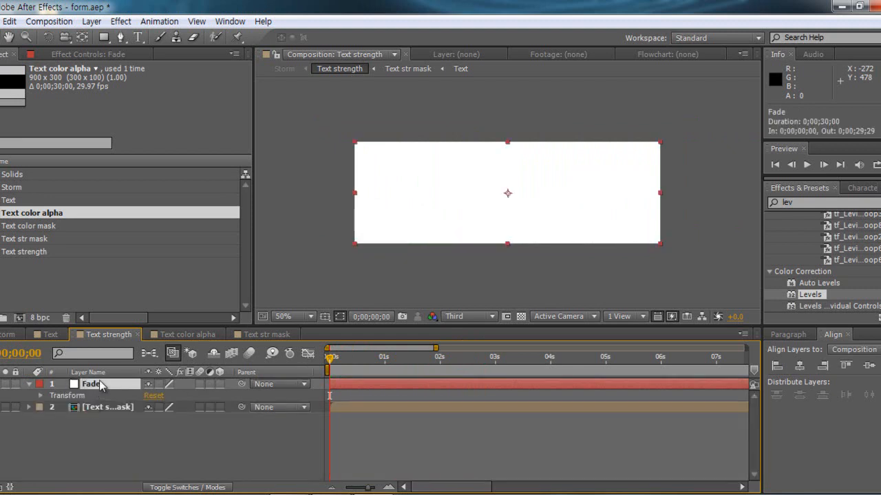
Step: Restore the deleted Mask 1 on the Fade layer, then set its feather to 75 pixels and expansion to 97 pixels
{"action": "key", "text": "ctrl+z"}
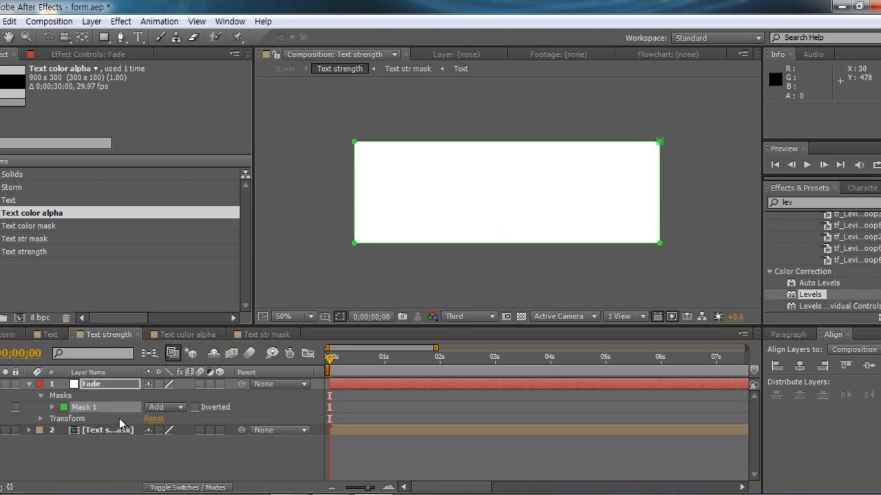
{"action": "left_click", "coordinate": [52, 407]}
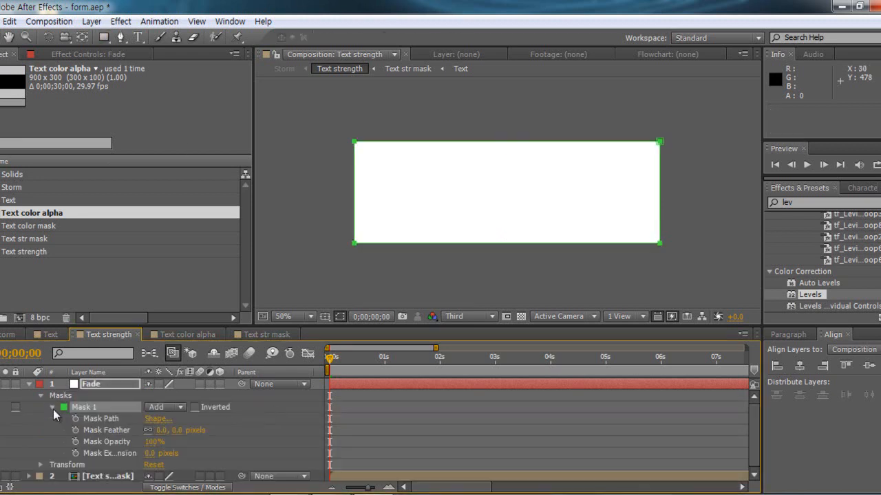
{"action": "left_click", "coordinate": [170, 430]}
{"action": "key", "text": "Return"}
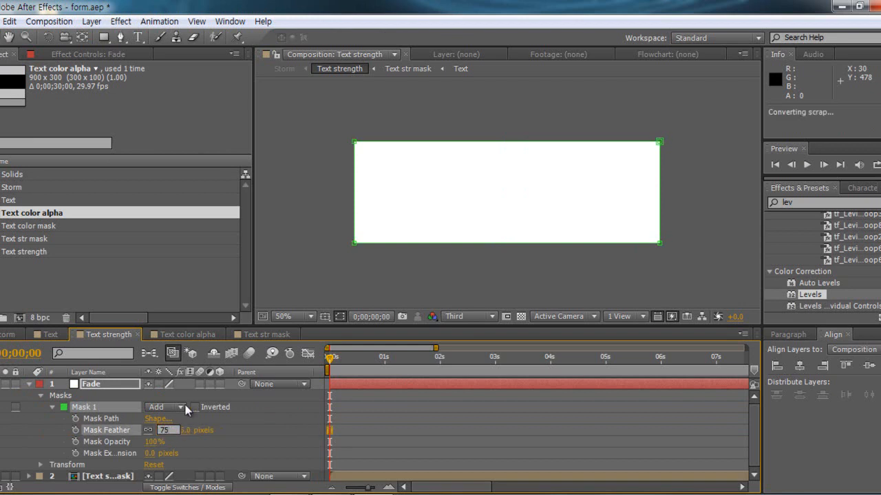
{"action": "left_click", "coordinate": [148, 455]}
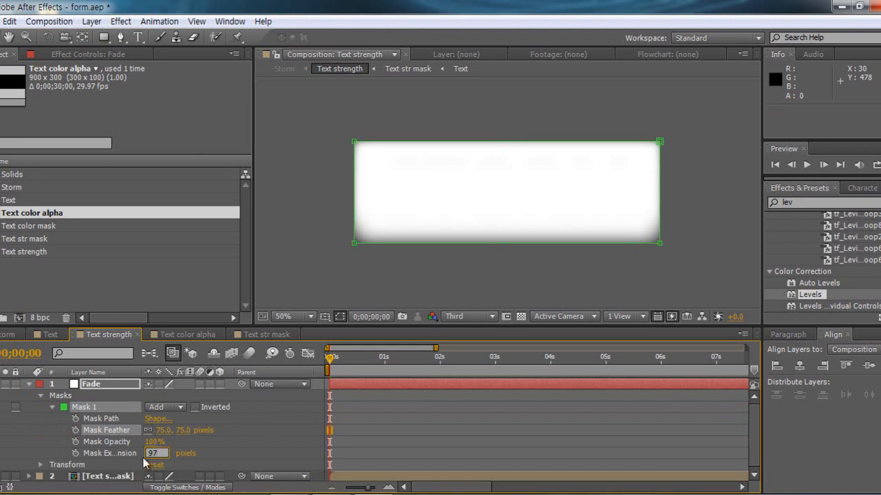
{"action": "key", "text": "Return"}
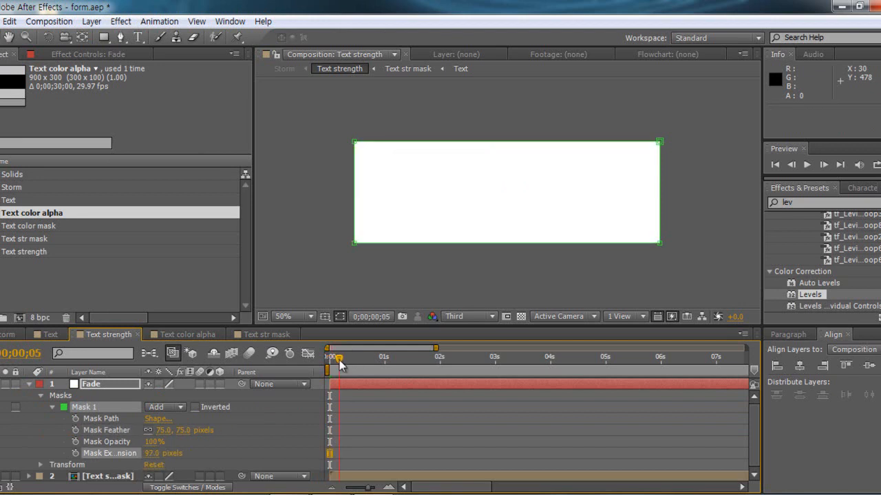
Step: Keyframe the Fade layer's Mask Path at 0;00;00;04, then move the whole mask off the layer's right side at 0;00;03;00
{"action": "left_click", "coordinate": [334, 365]}
{"action": "left_click", "coordinate": [336, 357]}
{"action": "left_click", "coordinate": [76, 418]}
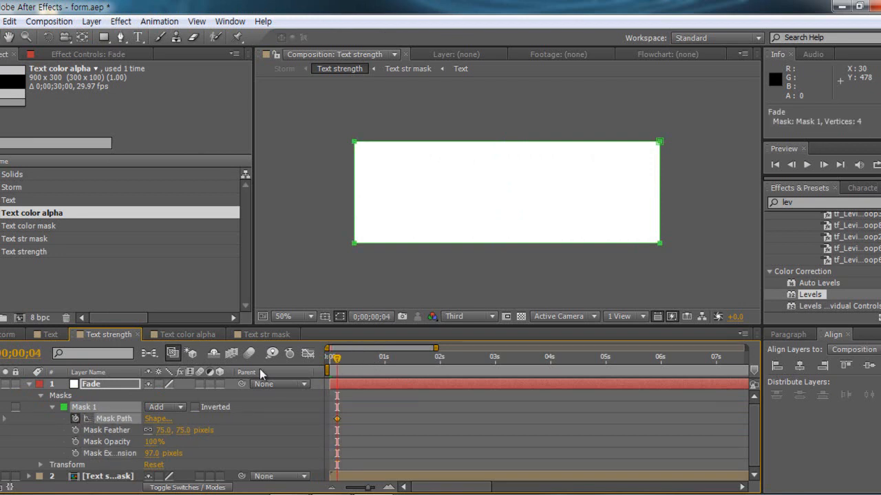
{"action": "left_click", "coordinate": [495, 359]}
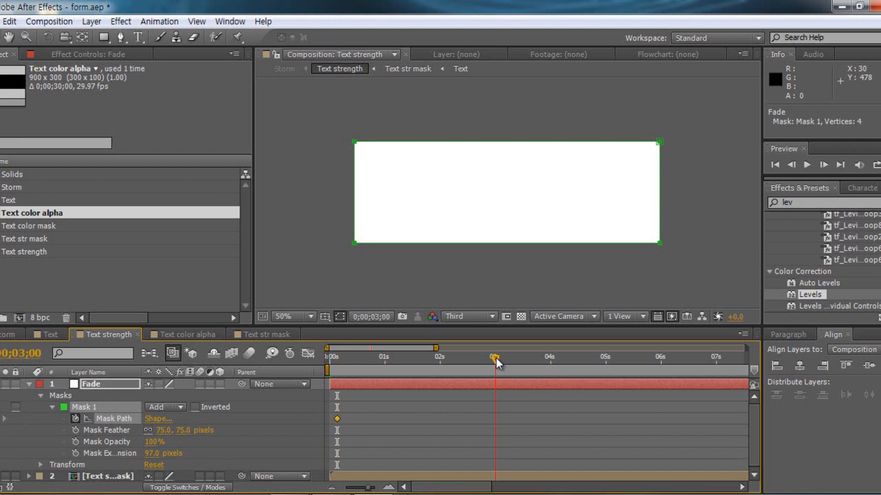
{"action": "double_click", "coordinate": [356, 146]}
{"action": "left_click_drag", "start_coordinate": [426, 193], "coordinate": [748, 183]}
Step: Check the mask reveal and shift its first Mask Path keyframe a few frames later
{"action": "left_click_drag", "start_coordinate": [496, 360], "coordinate": [445, 375]}
{"action": "left_click_drag", "start_coordinate": [339, 417], "coordinate": [348, 418]}
{"action": "mouse_move", "coordinate": [343, 372]}
{"action": "left_mouse_down"}
{"action": "mouse_move", "coordinate": [422, 371]}
{"action": "mouse_move", "coordinate": [335, 373]}
{"action": "left_mouse_up"}
Step: Preview the text reveal in the Storm composition over roughly its first three seconds
{"action": "left_click", "coordinate": [8, 334]}
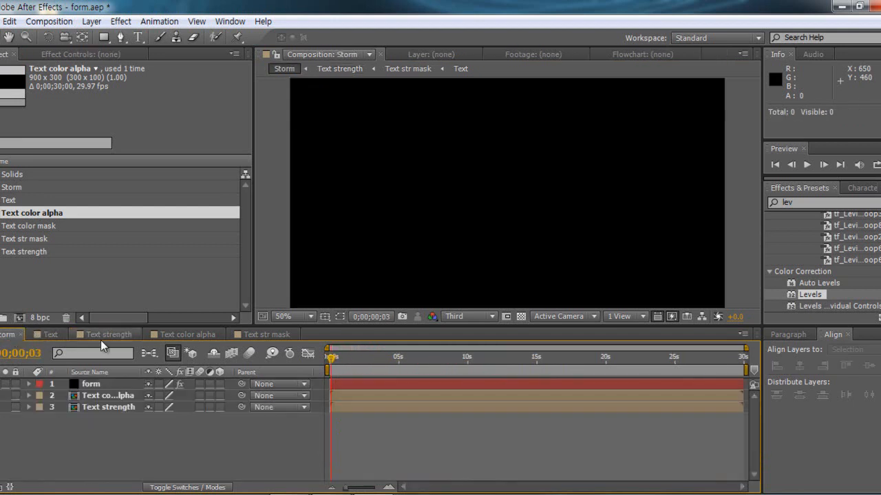
{"action": "left_click_drag", "start_coordinate": [331, 358], "coordinate": [370, 357]}
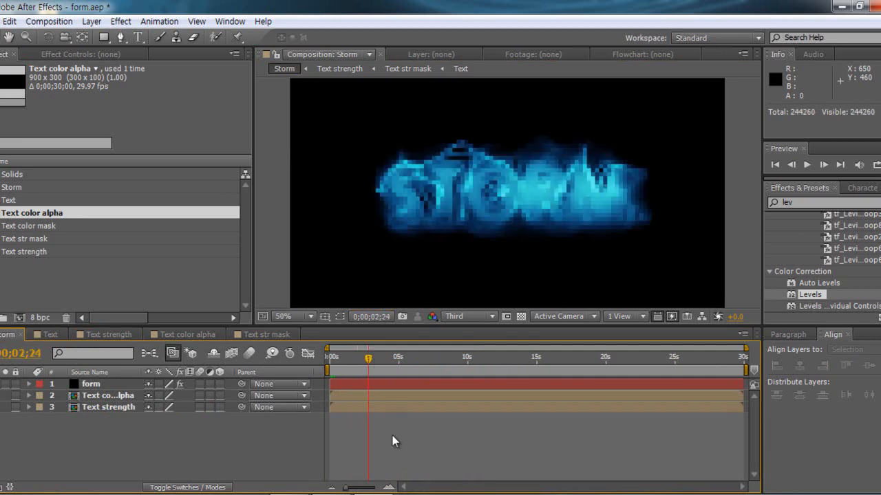
{"action": "left_click", "coordinate": [360, 356]}
{"action": "left_click_drag", "start_coordinate": [365, 356], "coordinate": [345, 361]}
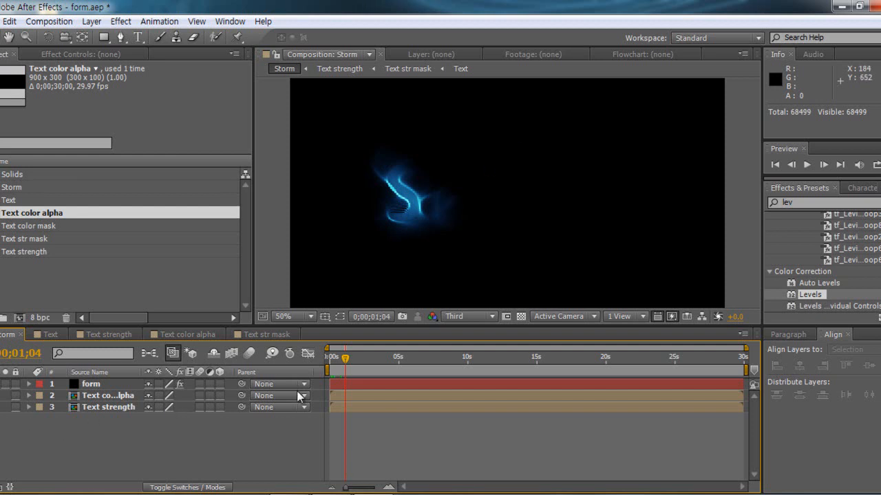
{"action": "mouse_move", "coordinate": [346, 359]}
{"action": "left_mouse_down"}
{"action": "mouse_move", "coordinate": [347, 371]}
{"action": "mouse_move", "coordinate": [343, 358]}
{"action": "left_mouse_up"}
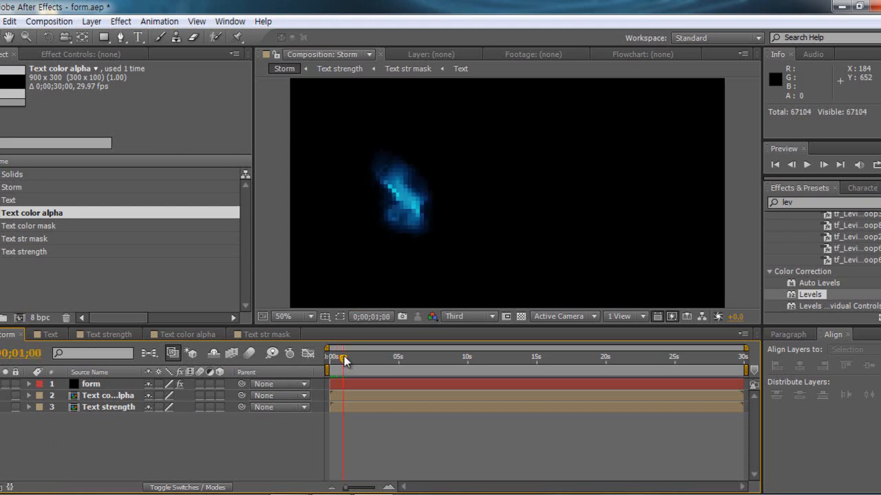
Step: In the Text strength composition, move the Fade mask's first Mask Path keyframe to 0;00;00;14
{"action": "left_click", "coordinate": [259, 334]}
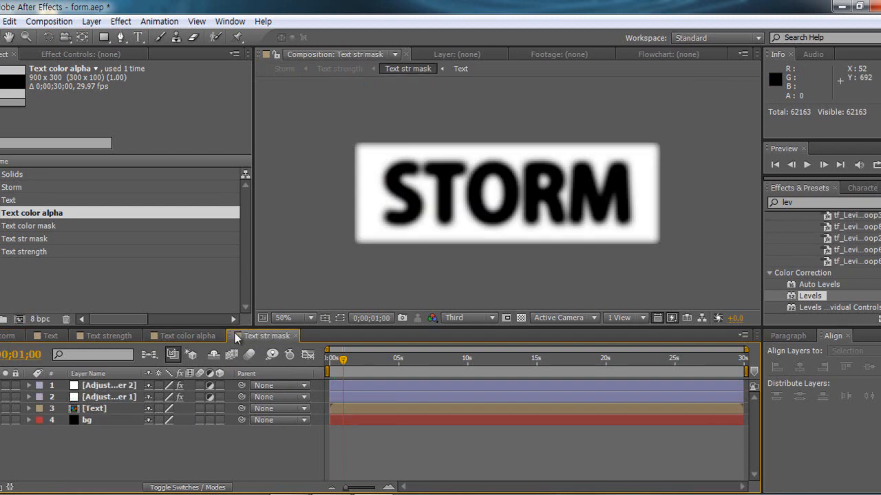
{"action": "left_click", "coordinate": [169, 338]}
{"action": "left_click", "coordinate": [115, 335]}
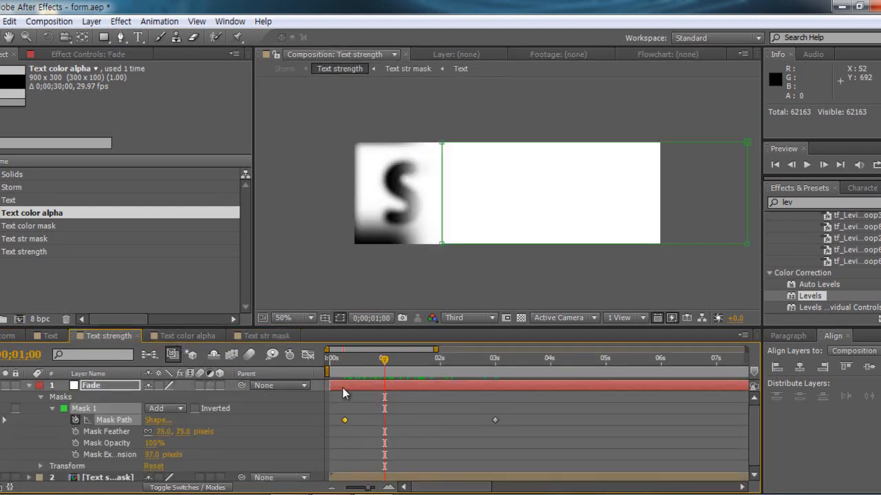
{"action": "left_click_drag", "start_coordinate": [345, 420], "coordinate": [353, 417]}
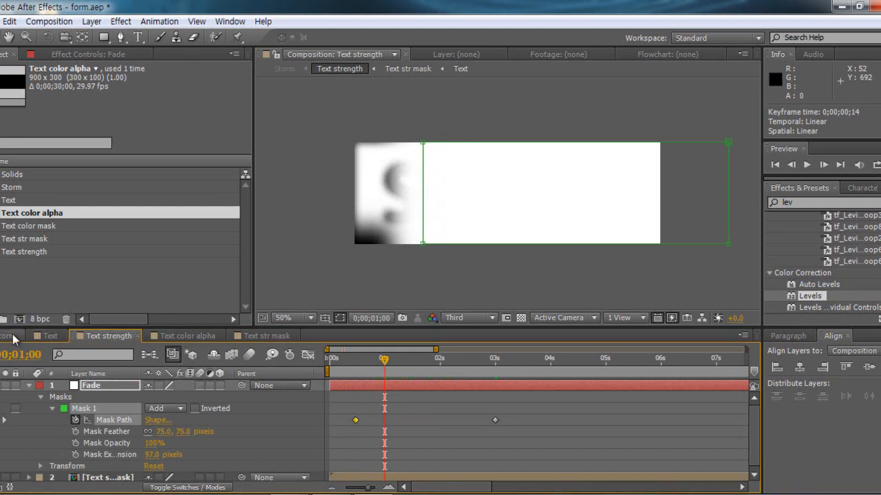
Step: Check how the particles around the letter S emerge in the Storm composition near the one-second mark
{"action": "left_click", "coordinate": [10, 336]}
{"action": "mouse_move", "coordinate": [344, 360]}
{"action": "left_mouse_down"}
{"action": "mouse_move", "coordinate": [334, 367]}
{"action": "mouse_move", "coordinate": [344, 369]}
{"action": "left_mouse_up"}
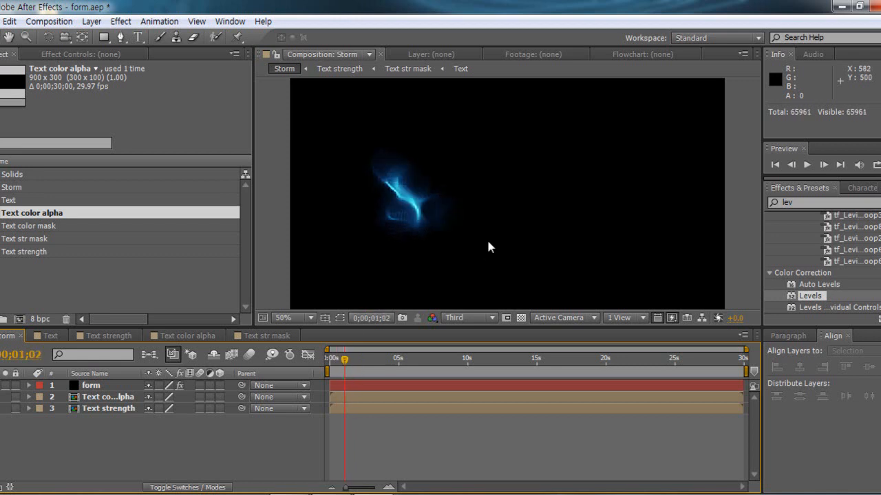
{"action": "left_click", "coordinate": [340, 358]}
{"action": "left_click_drag", "start_coordinate": [340, 361], "coordinate": [342, 361]}
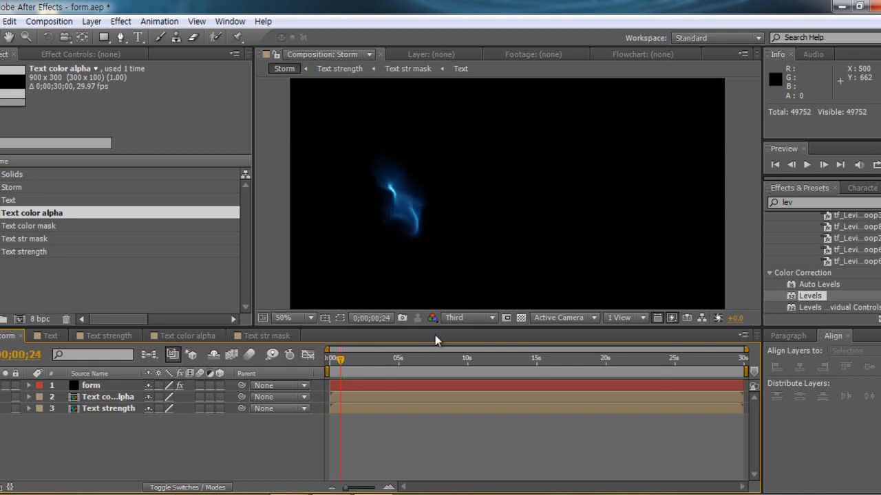
{"action": "left_click_drag", "start_coordinate": [339, 357], "coordinate": [340, 359]}
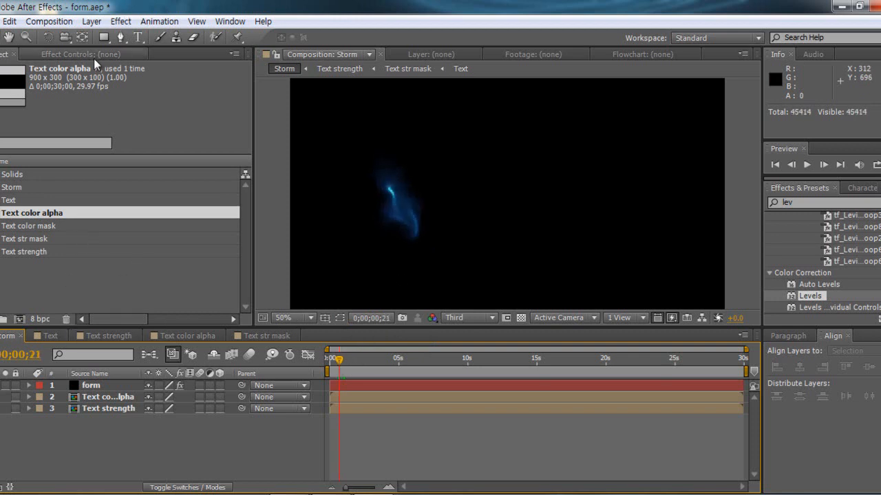
Step: Collapse the expanded Form parameter groups on the form layer and expose the Sphere 1 settings of its Spherical Field
{"action": "left_click", "coordinate": [106, 385]}
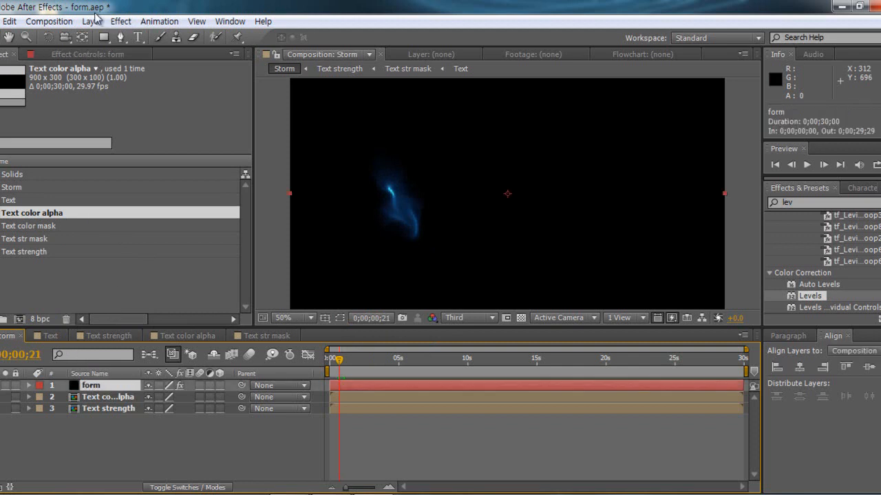
{"action": "left_click", "coordinate": [71, 54]}
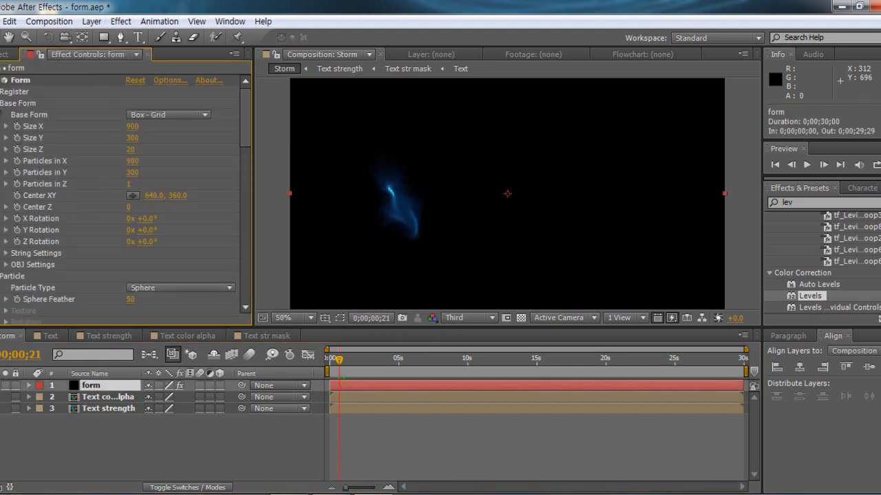
{"action": "left_click", "coordinate": [1, 103]}
{"action": "left_click", "coordinate": [1, 263]}
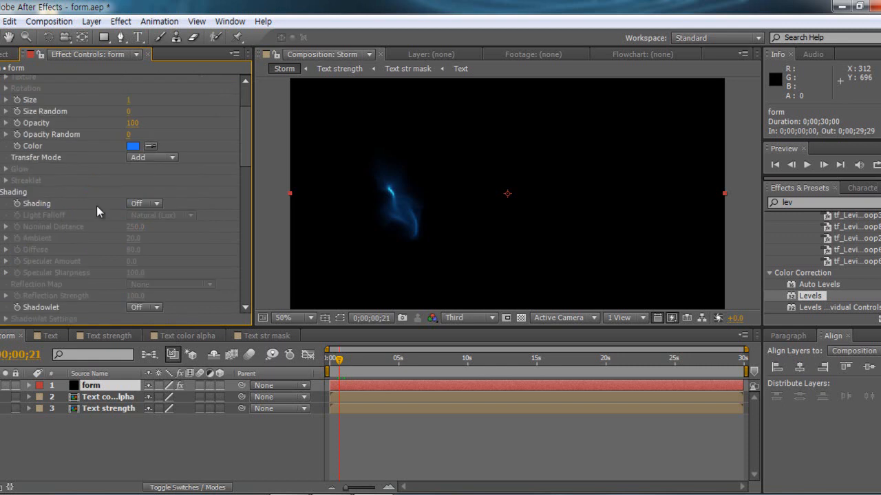
{"action": "left_click", "coordinate": [1, 194]}
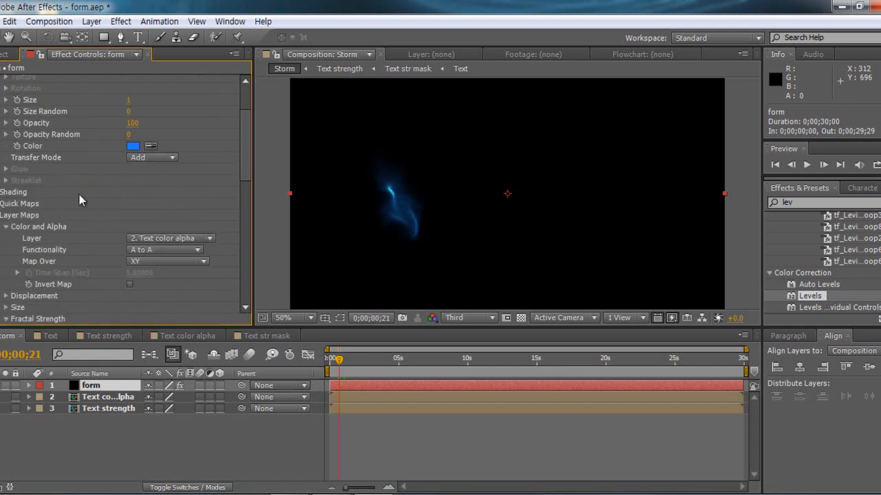
{"action": "left_click", "coordinate": [1, 215]}
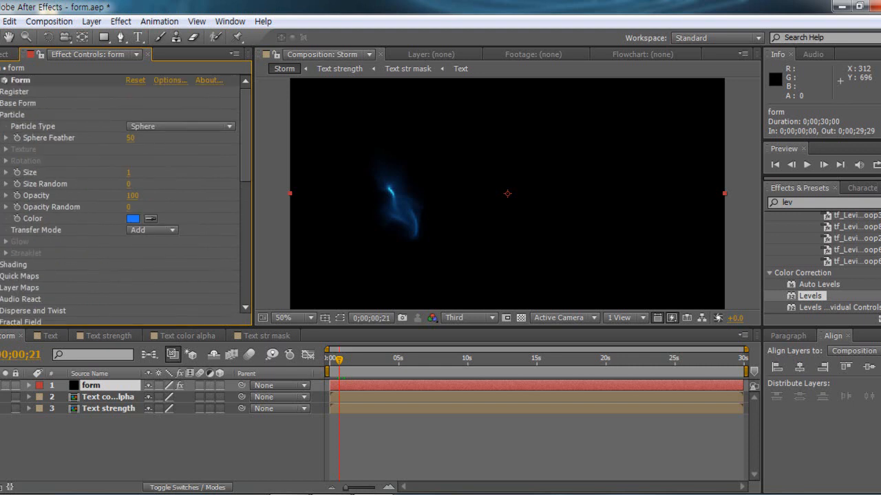
{"action": "left_click", "coordinate": [2, 114]}
{"action": "left_click", "coordinate": [1, 184]}
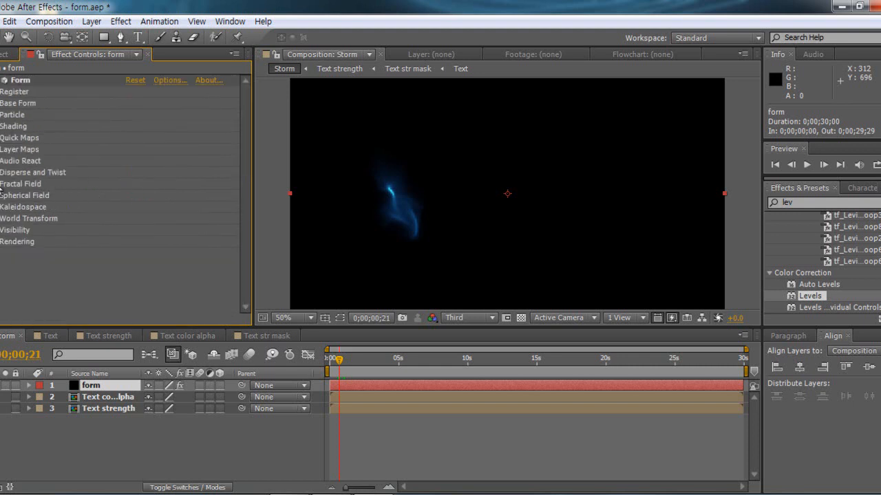
{"action": "left_click", "coordinate": [1, 196]}
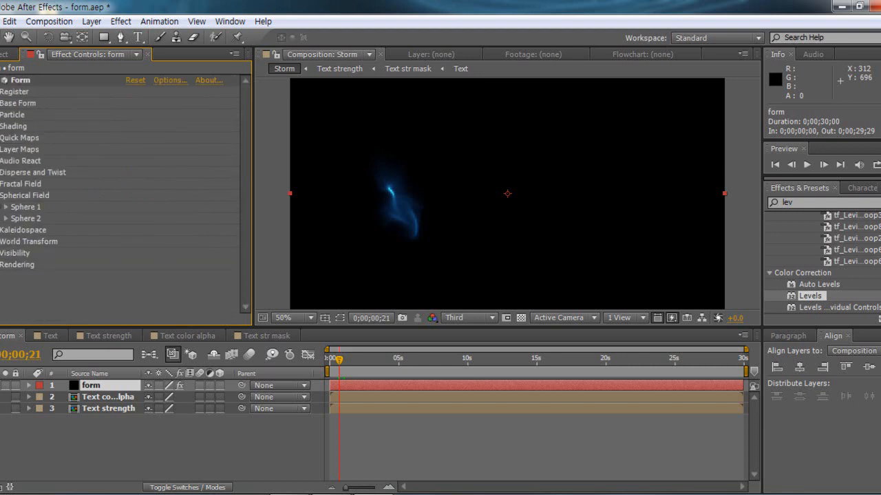
{"action": "left_click", "coordinate": [5, 207]}
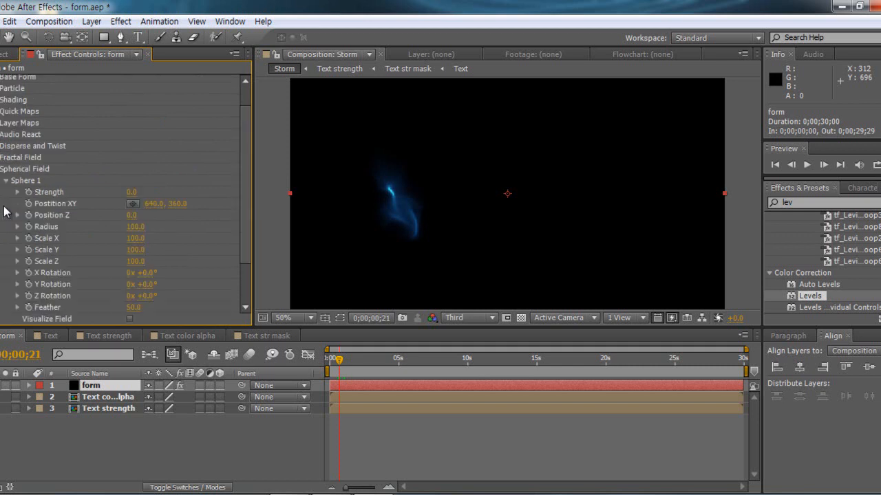
Step: Place Sphere 1 over the letter S at 314, 398 with a Strength of 31 and a Radius of 370
{"action": "left_click", "coordinate": [132, 210]}
{"action": "left_click", "coordinate": [396, 206]}
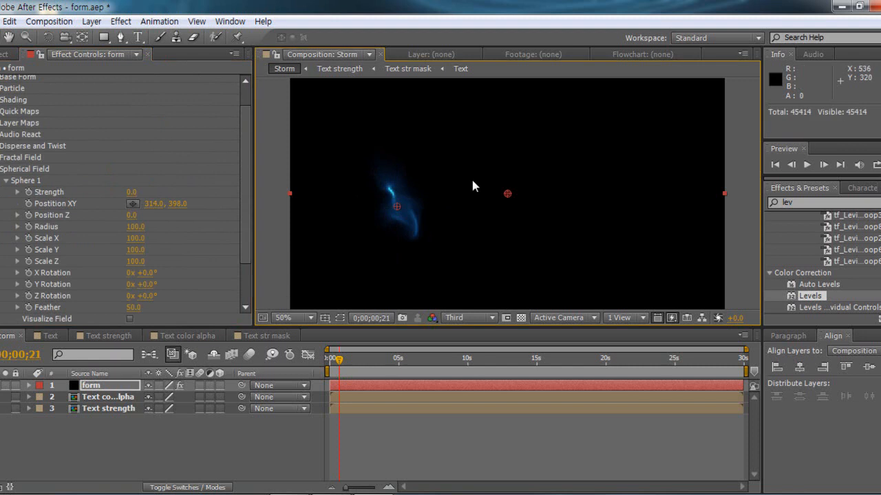
{"action": "left_click_drag", "start_coordinate": [129, 195], "coordinate": [151, 190]}
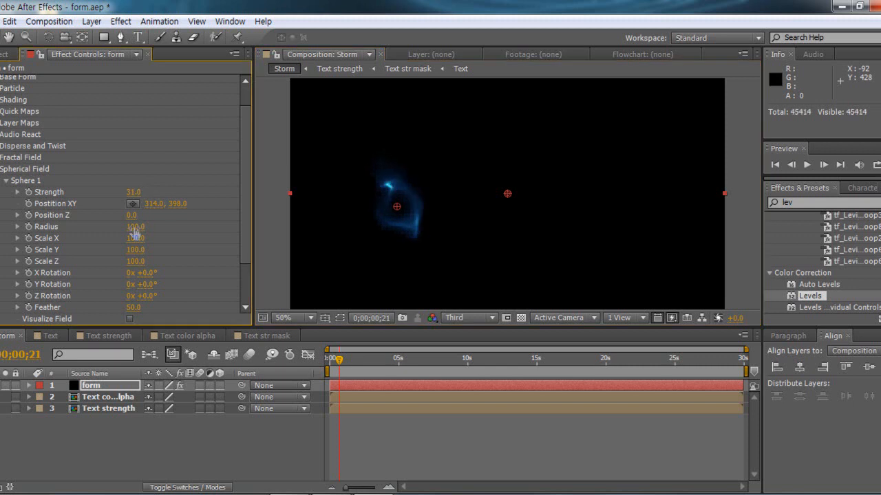
{"action": "left_click_drag", "start_coordinate": [154, 221], "coordinate": [151, 225]}
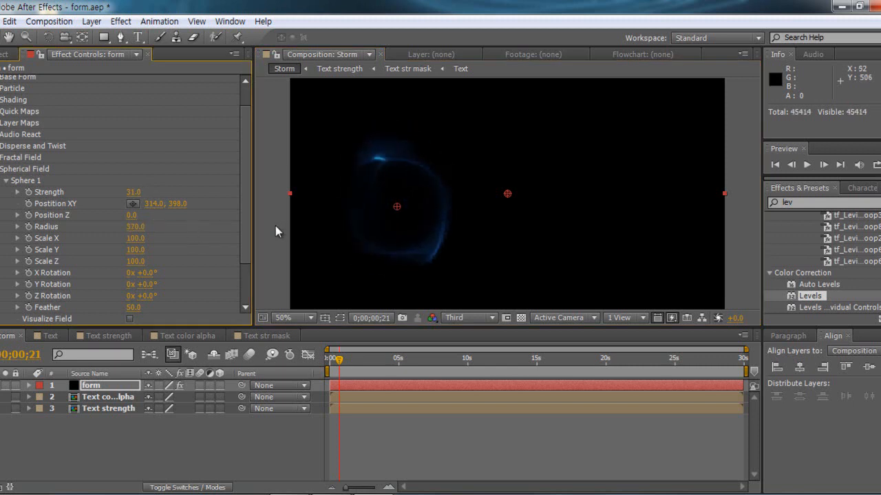
Step: Check the sphere's effect over time and set a Strength keyframe of 31 for Sphere 1 at 0;00;00;00
{"action": "left_click_drag", "start_coordinate": [342, 362], "coordinate": [351, 363]}
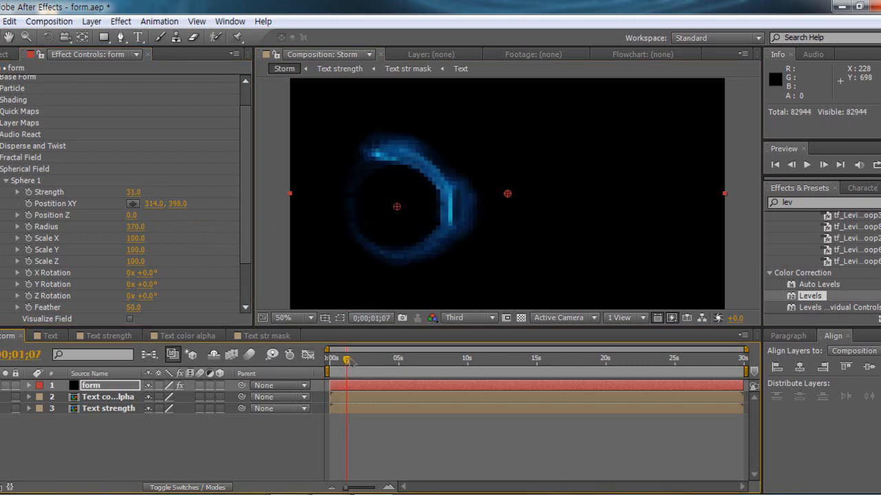
{"action": "left_click_drag", "start_coordinate": [347, 362], "coordinate": [328, 365]}
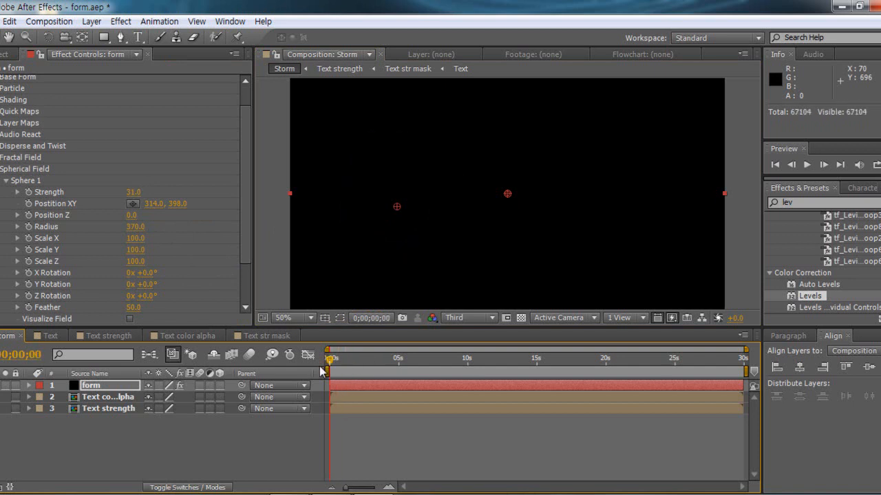
{"action": "left_click", "coordinate": [28, 227]}
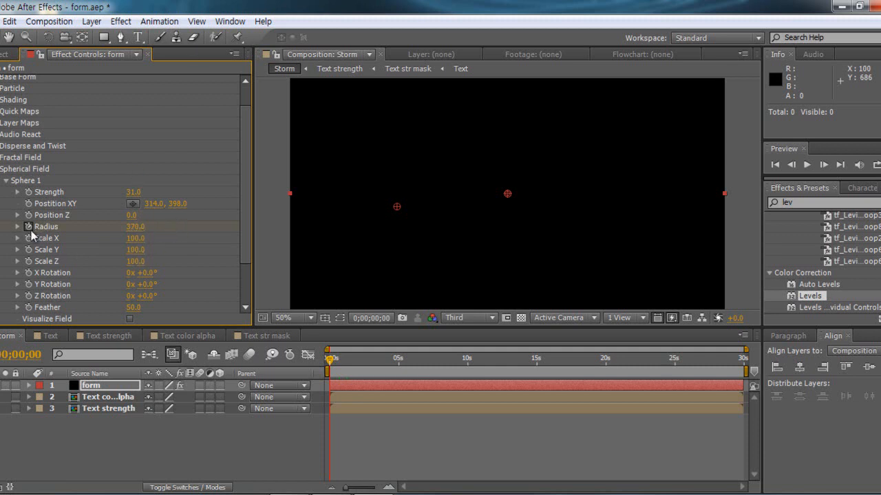
{"action": "left_click", "coordinate": [28, 192]}
Step: Set Sphere 1's Strength to 0 at 0;00;00;22
{"action": "left_click", "coordinate": [341, 358]}
{"action": "left_click_drag", "start_coordinate": [342, 359], "coordinate": [348, 359]}
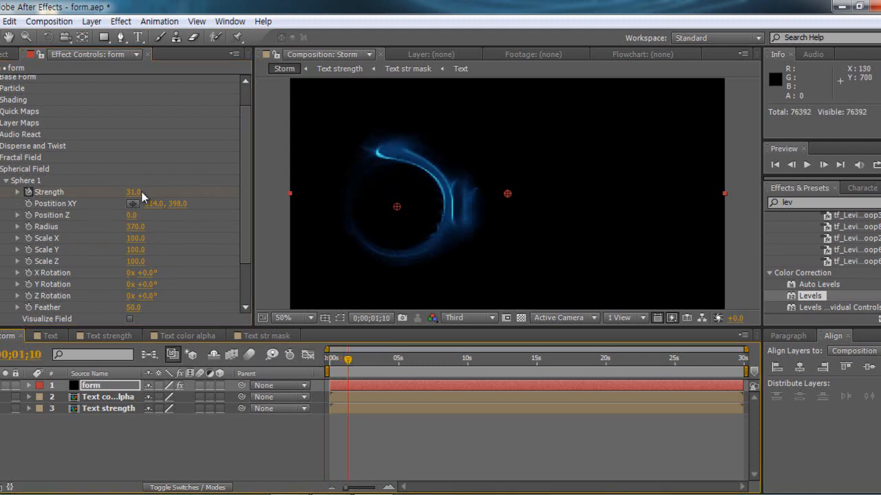
{"action": "left_click_drag", "start_coordinate": [349, 359], "coordinate": [342, 363]}
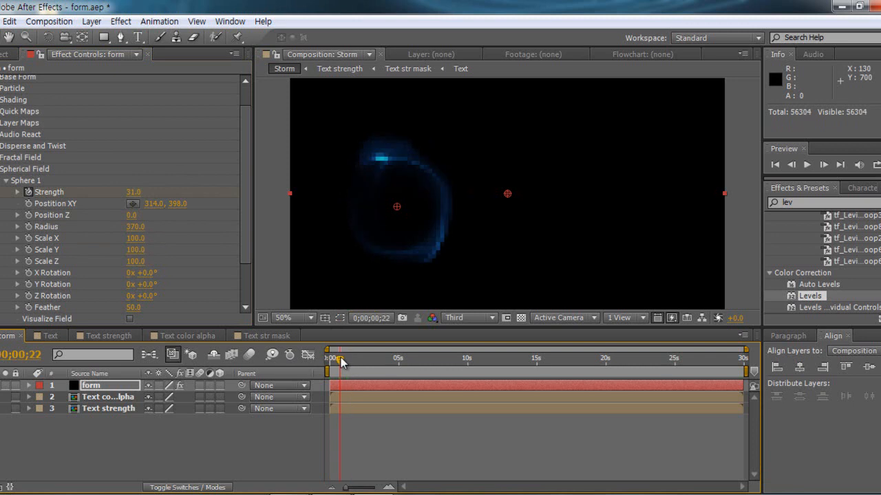
{"action": "left_click", "coordinate": [133, 192]}
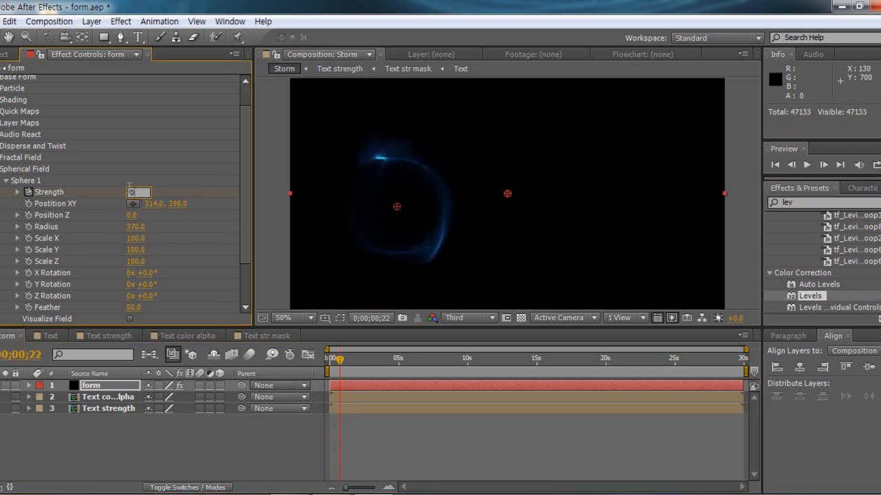
{"action": "key", "text": "Return"}
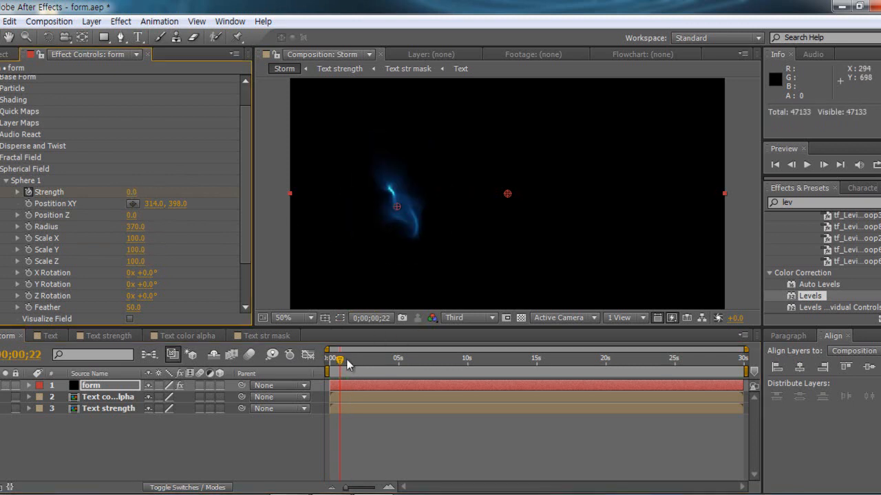
Step: Retime Sphere 1's Strength keyframes, moving the second to 0;00;00;24 and the first to about half a second
{"action": "left_click_drag", "start_coordinate": [343, 365], "coordinate": [349, 362]}
{"action": "key", "text": "u"}
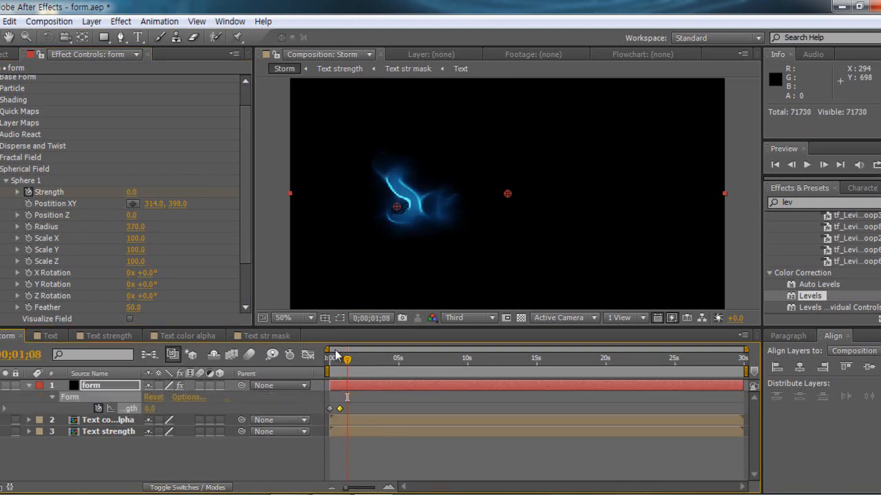
{"action": "key", "text": "equal"}
{"action": "key", "text": "equal"}
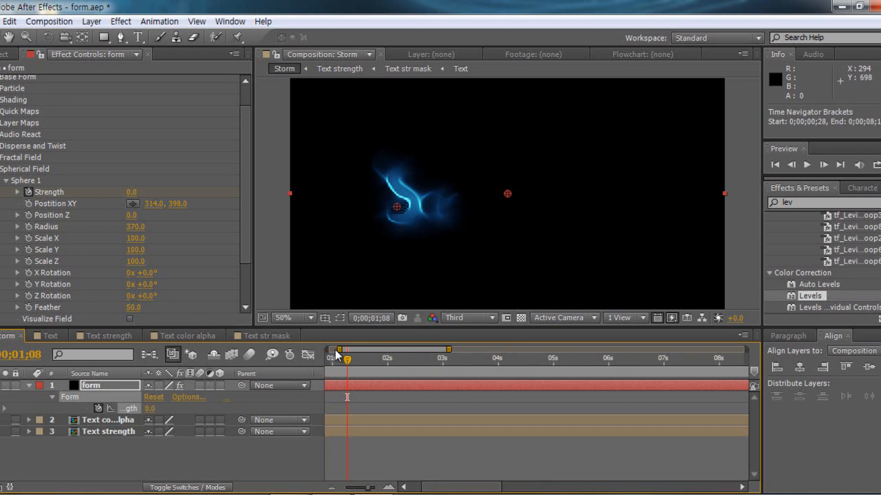
{"action": "left_click_drag", "start_coordinate": [464, 490], "coordinate": [454, 490]}
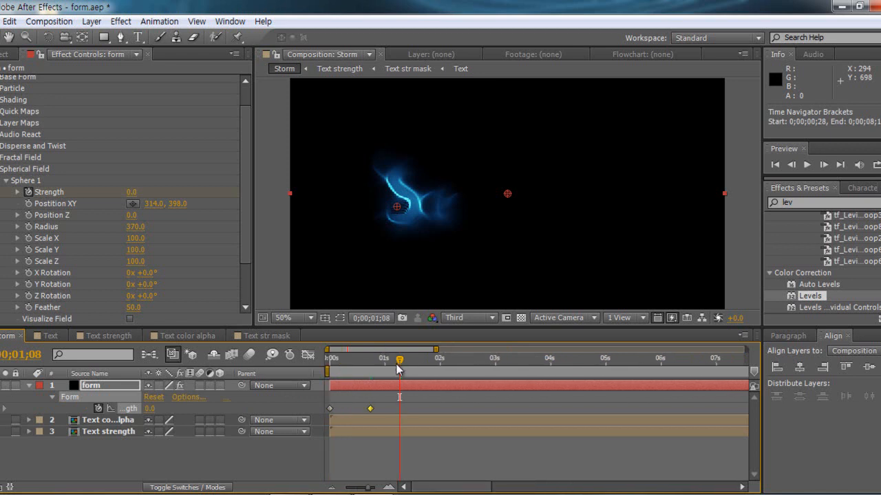
{"action": "left_click_drag", "start_coordinate": [397, 370], "coordinate": [371, 374]}
{"action": "left_click", "coordinate": [371, 407]}
{"action": "left_click_drag", "start_coordinate": [374, 406], "coordinate": [375, 406]}
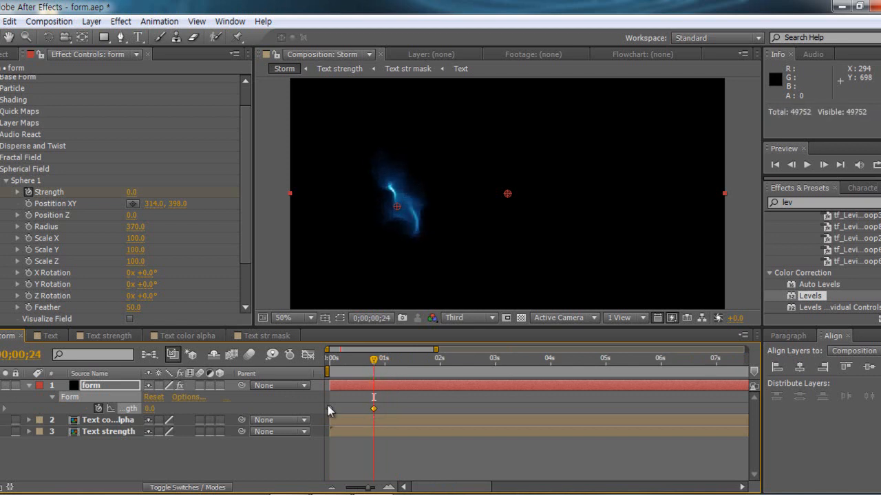
{"action": "left_click_drag", "start_coordinate": [330, 408], "coordinate": [356, 407]}
Step: Keyframe the form layer's particle Opacity at 100 at 0;00;02;27 and at 0 at 0;00;03;03
{"action": "left_click_drag", "start_coordinate": [357, 359], "coordinate": [485, 368]}
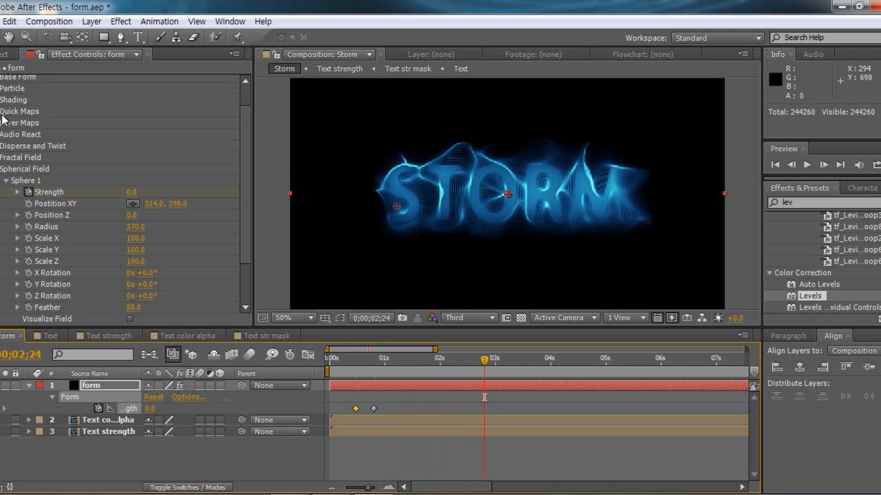
{"action": "left_click", "coordinate": [2, 89]}
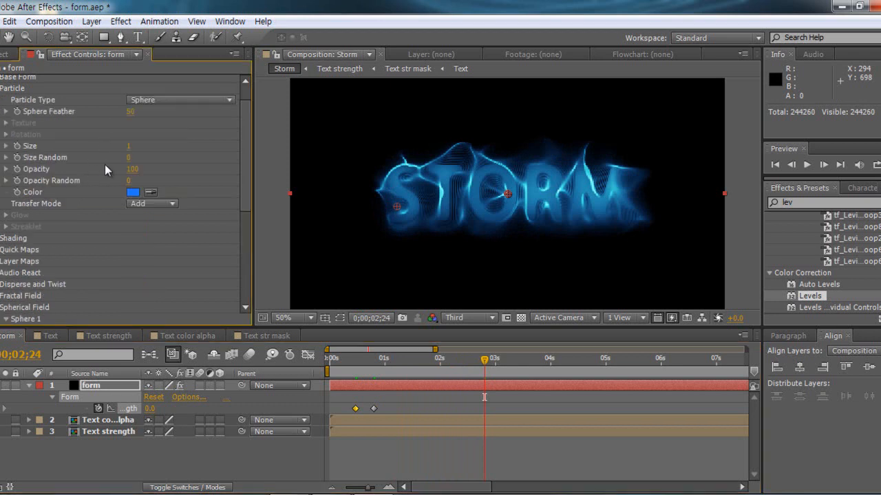
{"action": "left_click", "coordinate": [17, 169]}
{"action": "left_click", "coordinate": [102, 386]}
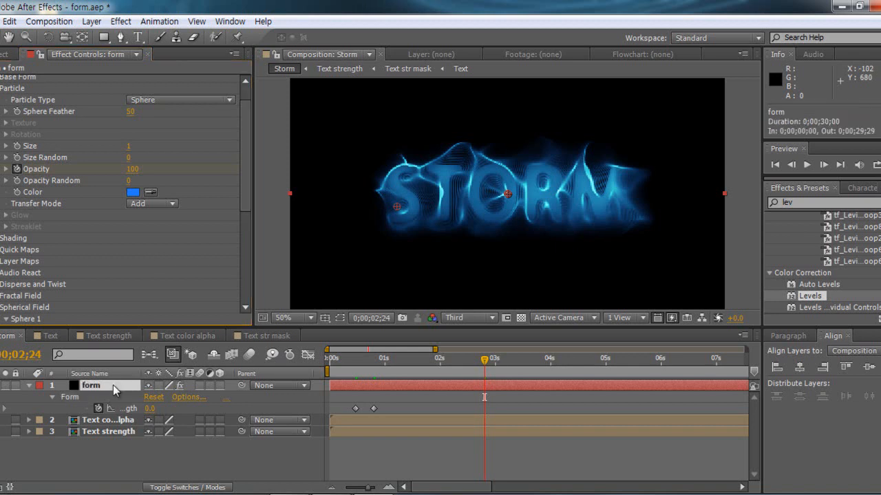
{"action": "key", "text": "u"}
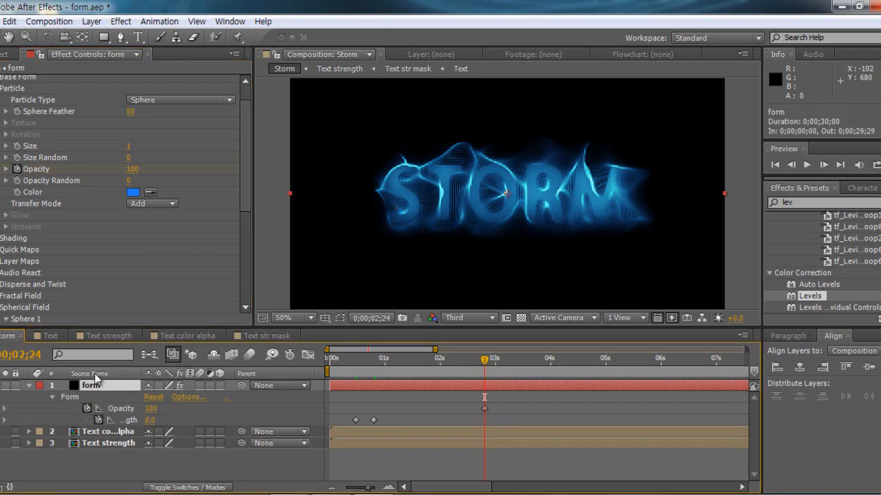
{"action": "left_click", "coordinate": [500, 363]}
{"action": "left_click_drag", "start_coordinate": [485, 408], "coordinate": [491, 411]}
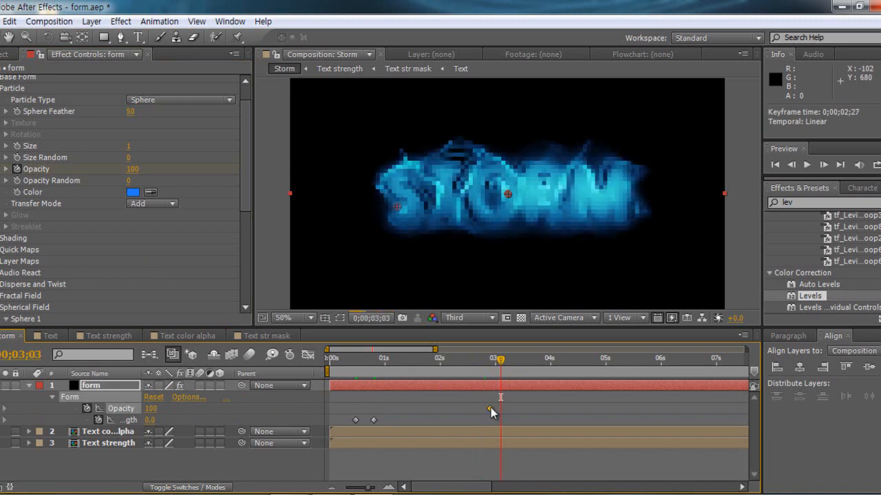
{"action": "left_click", "coordinate": [136, 169]}
{"action": "type", "text": "0"}
{"action": "key", "text": "Return"}
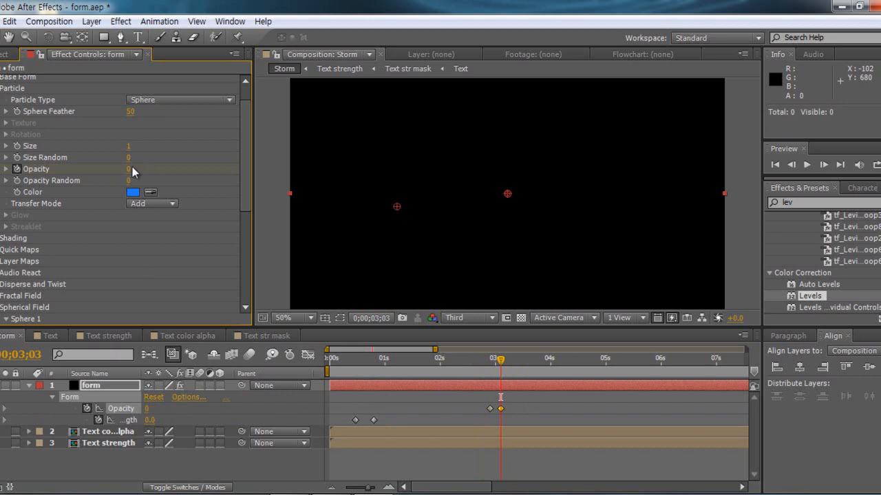
Step: Add the Text composition below the form layer in Storm as a 3D layer and set fast previews to Wireframe
{"action": "left_click_drag", "start_coordinate": [501, 363], "coordinate": [326, 367]}
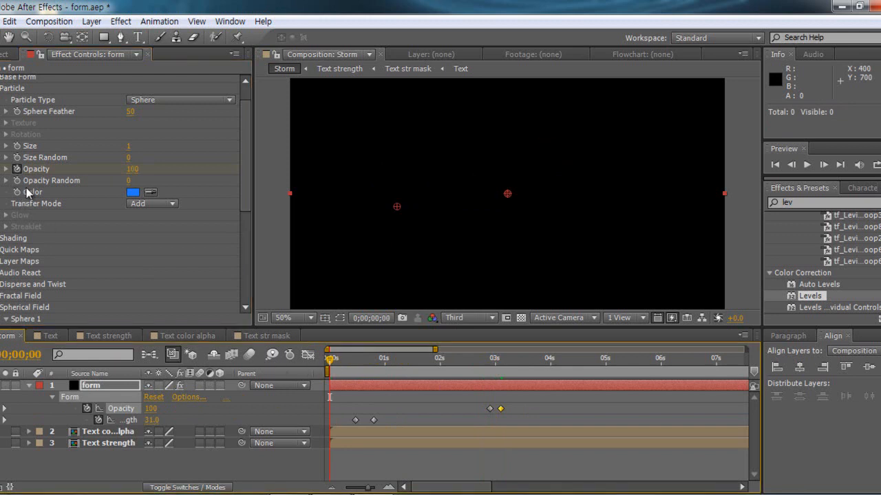
{"action": "left_click", "coordinate": [4, 54]}
{"action": "left_click_drag", "start_coordinate": [11, 200], "coordinate": [93, 432]}
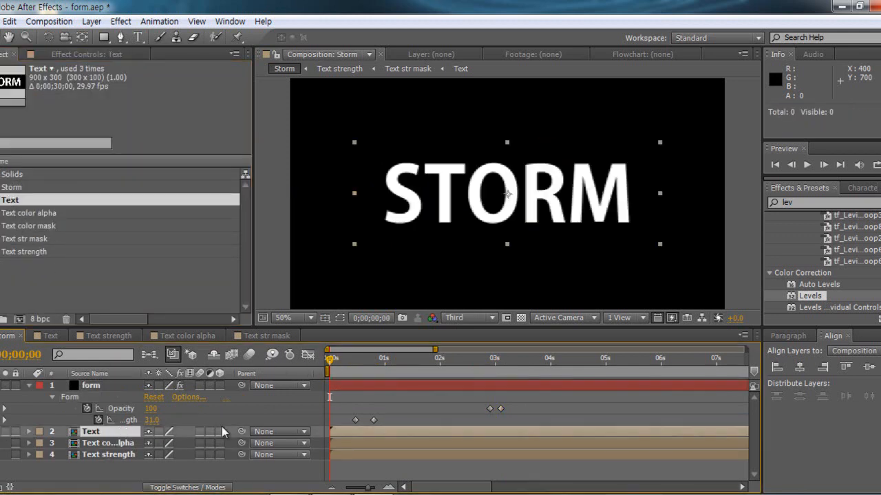
{"action": "left_click", "coordinate": [219, 431]}
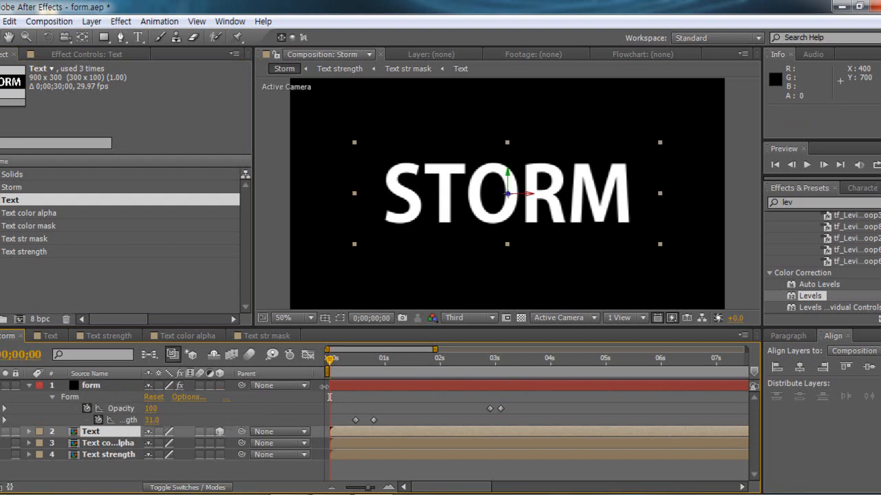
{"action": "left_click", "coordinate": [672, 318]}
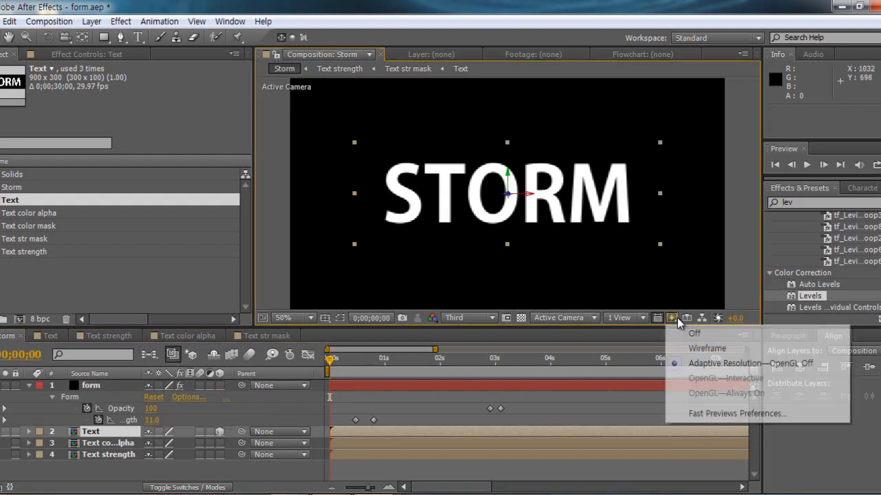
{"action": "left_click", "coordinate": [712, 348]}
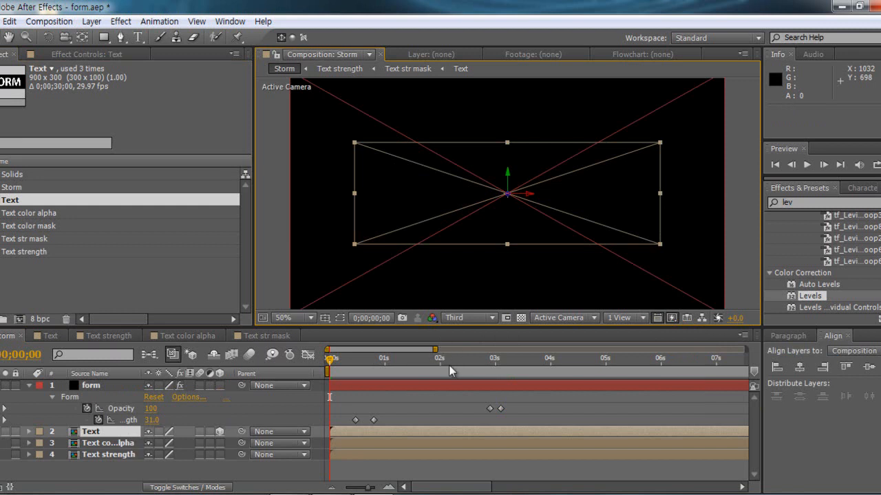
Step: Add a 35mm one-node camera named Camera 1 to the Storm composition and activate the camera tool
{"action": "right_click", "coordinate": [118, 472]}
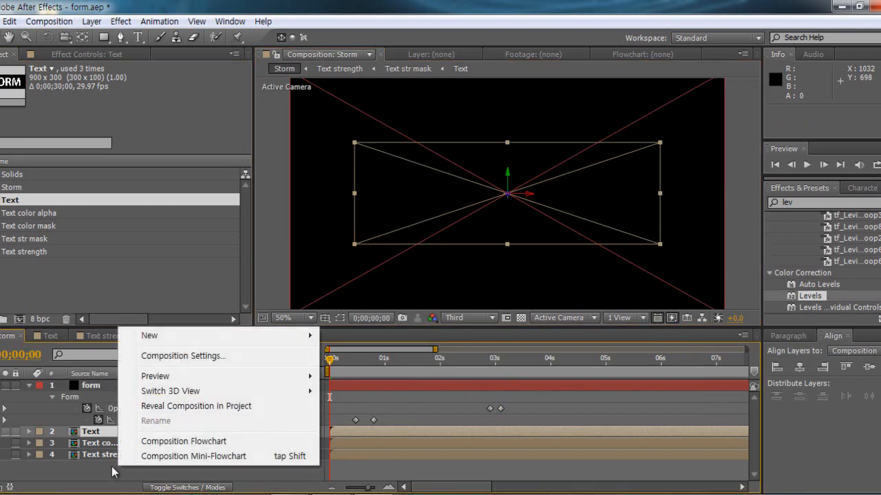
{"action": "left_click", "coordinate": [119, 471]}
{"action": "right_click", "coordinate": [127, 474]}
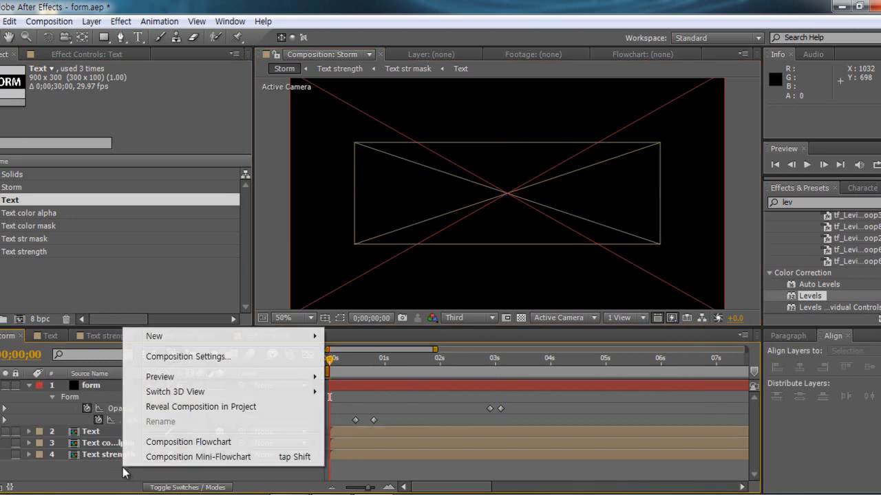
{"action": "mouse_move", "coordinate": [186, 339]}
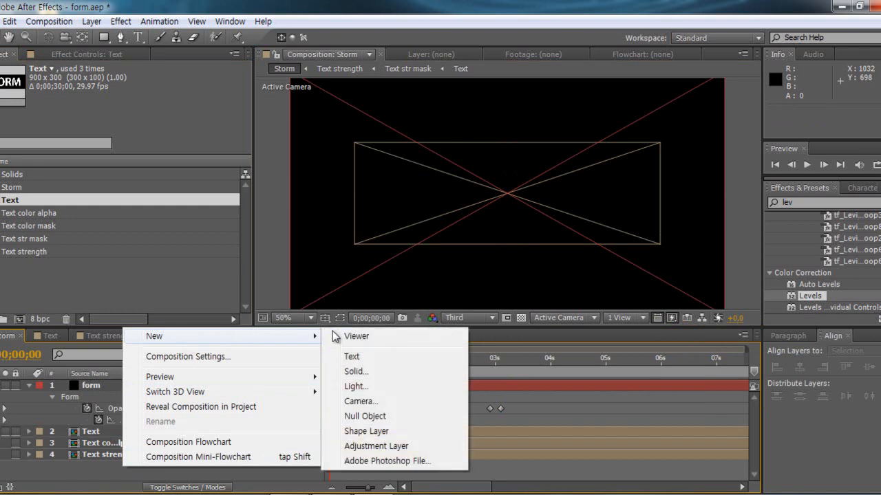
{"action": "left_click", "coordinate": [372, 401]}
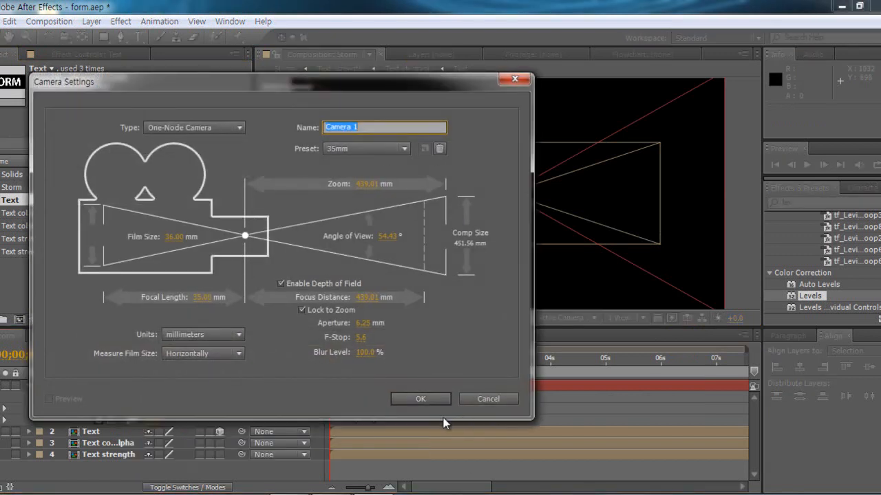
{"action": "left_click", "coordinate": [419, 399]}
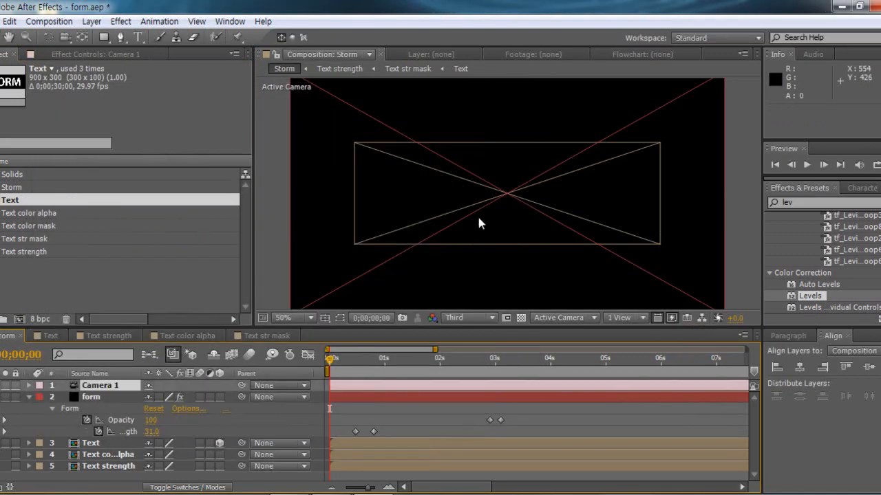
{"action": "left_click", "coordinate": [65, 37]}
Step: Try to orbit Camera 1 around the text layer as a one-node camera, and undo it
{"action": "mouse_move", "coordinate": [518, 191]}
{"action": "left_mouse_down"}
{"action": "mouse_move", "coordinate": [542, 193]}
{"action": "mouse_move", "coordinate": [515, 186]}
{"action": "mouse_move", "coordinate": [444, 197]}
{"action": "mouse_move", "coordinate": [510, 192]}
{"action": "left_mouse_up"}
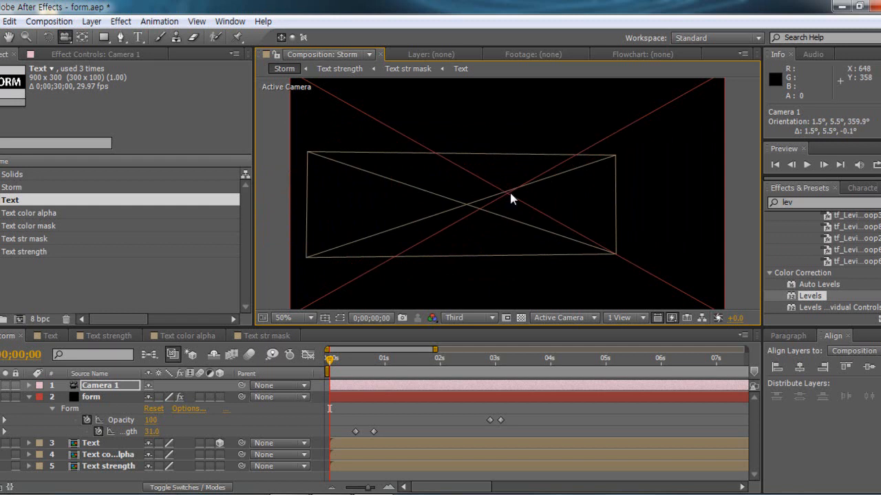
{"action": "key", "text": "ctrl+z"}
Step: Change Camera 1's type to Two-Node Camera
{"action": "left_click", "coordinate": [126, 384]}
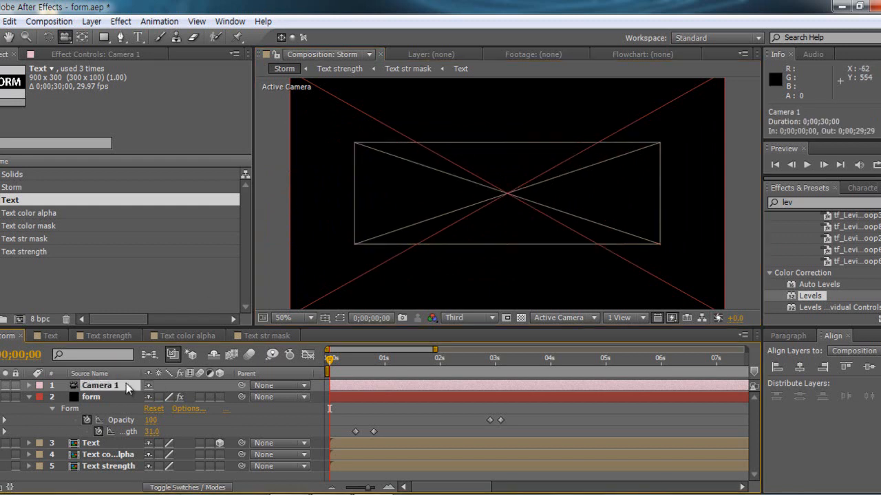
{"action": "double_click", "coordinate": [90, 388]}
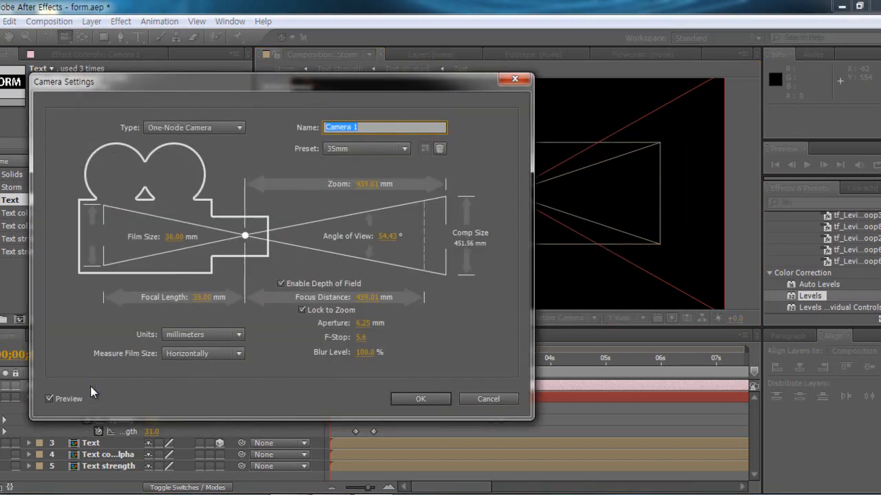
{"action": "left_click", "coordinate": [198, 127]}
{"action": "left_click", "coordinate": [191, 158]}
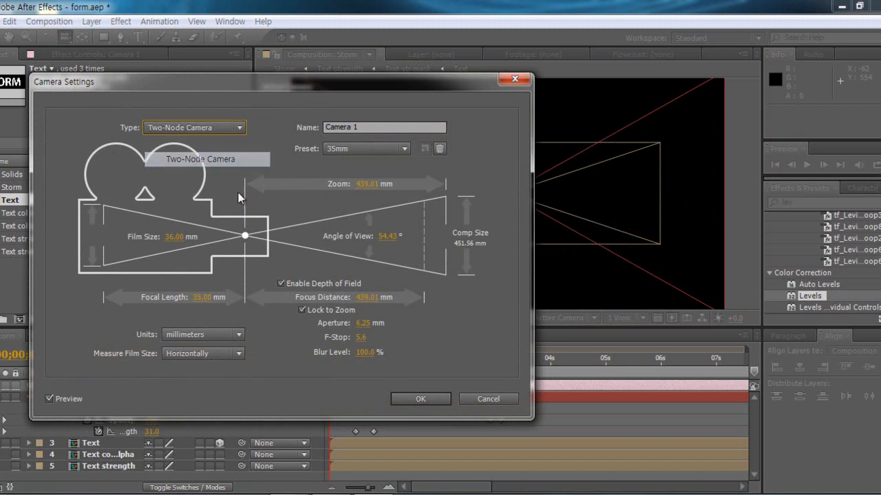
{"action": "left_click", "coordinate": [418, 399]}
{"action": "left_click_drag", "start_coordinate": [480, 187], "coordinate": [448, 214]}
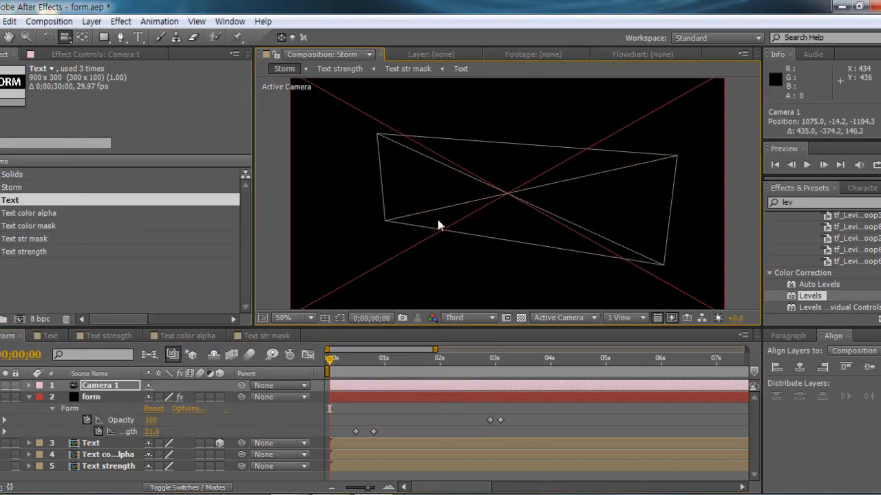
{"action": "key", "text": "ctrl+z"}
{"action": "left_click_drag", "start_coordinate": [606, 188], "coordinate": [570, 187]}
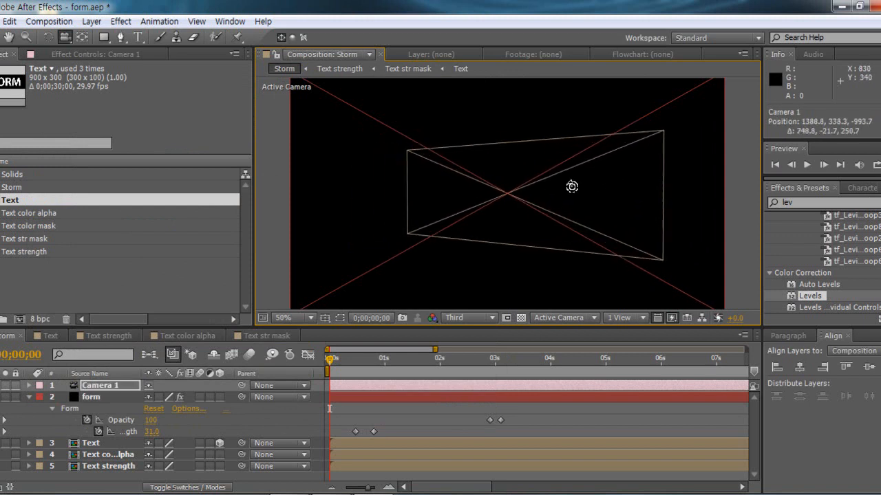
{"action": "key", "text": "ctrl+z"}
{"action": "left_click_drag", "start_coordinate": [524, 209], "coordinate": [476, 211]}
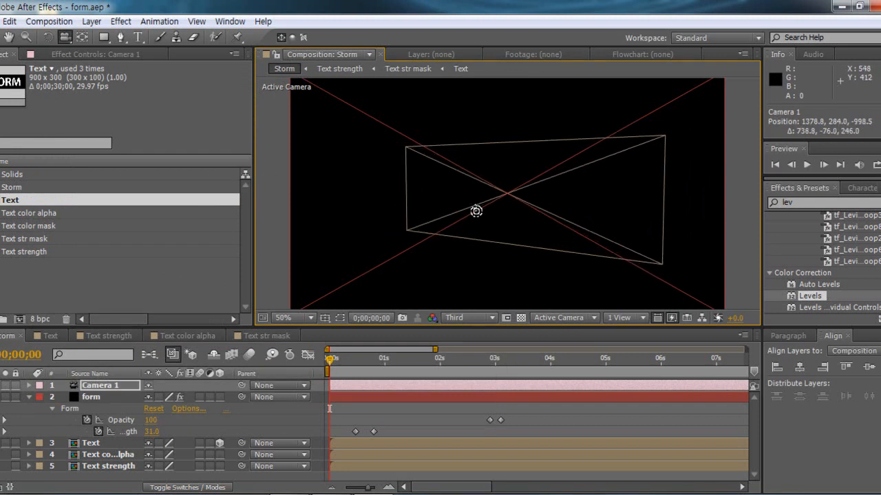
{"action": "left_click", "coordinate": [102, 387]}
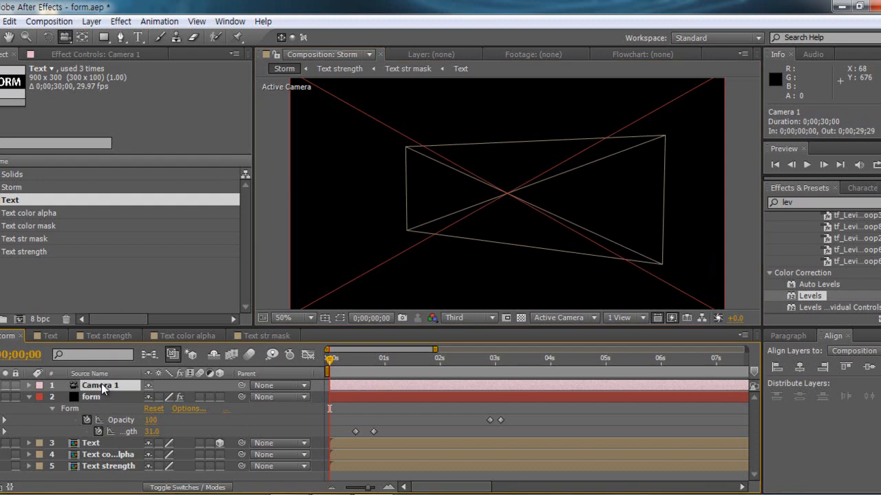
{"action": "key", "text": "r"}
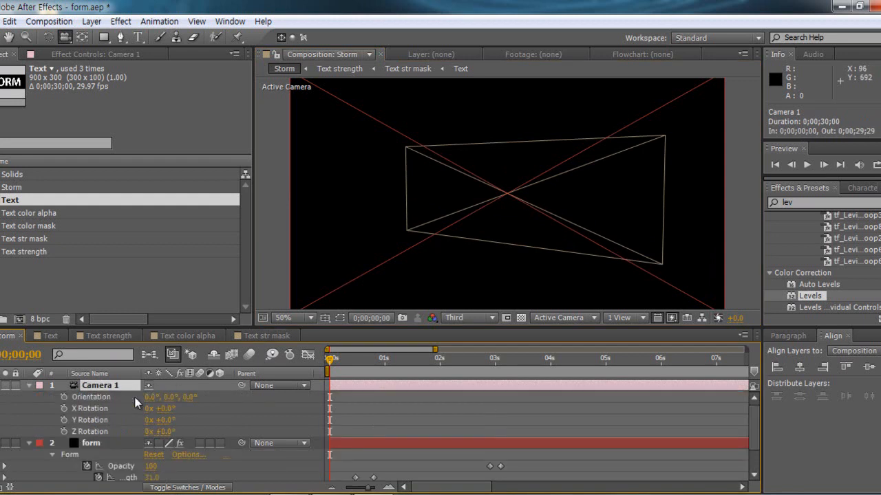
{"action": "key", "text": "ctrl+z"}
Step: Move Camera 1 to about 990, 360, -299 and keyframe its Point of Interest and Position at 0;00;00;00
{"action": "left_click_drag", "start_coordinate": [498, 228], "coordinate": [578, 204]}
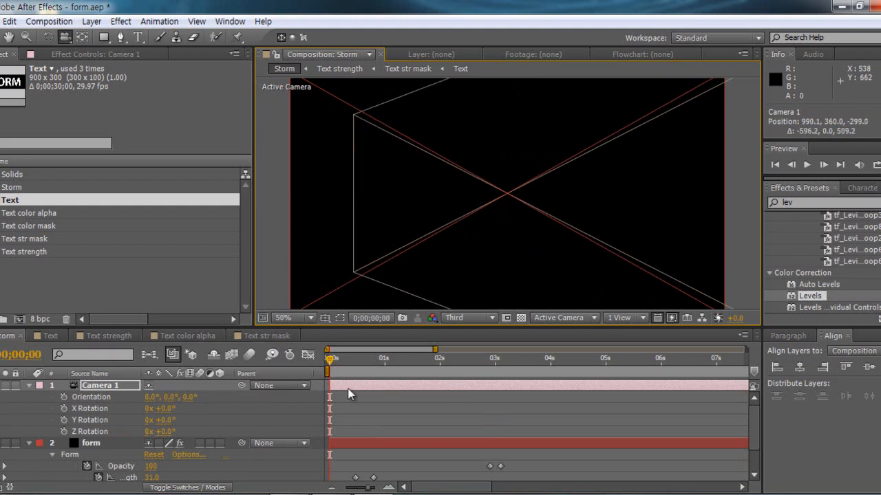
{"action": "left_click", "coordinate": [29, 386]}
{"action": "left_click", "coordinate": [30, 386]}
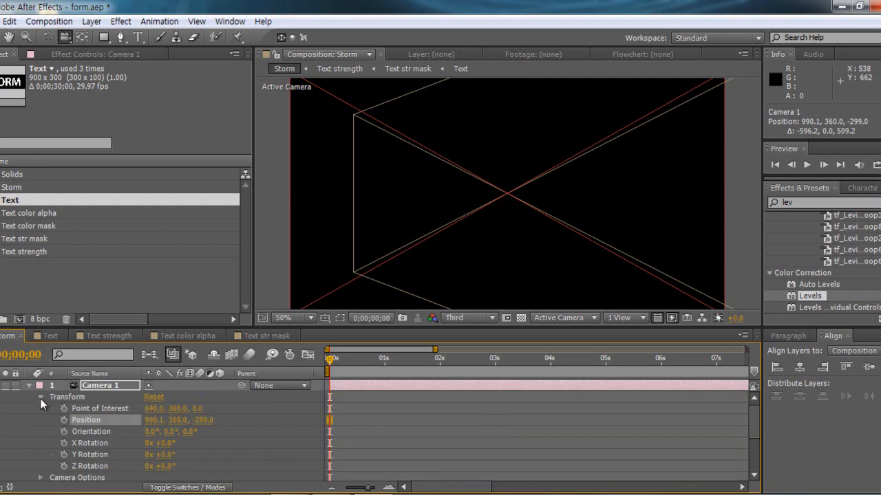
{"action": "left_click", "coordinate": [64, 408]}
{"action": "left_click", "coordinate": [64, 419]}
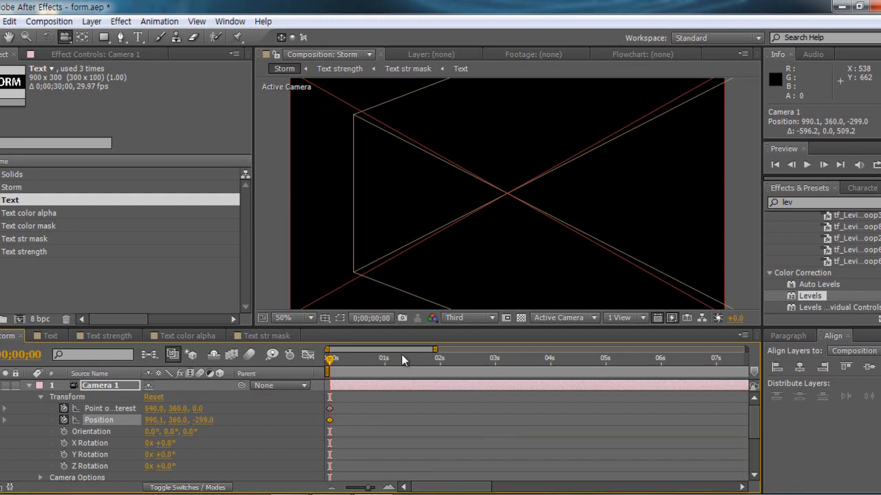
Step: Set a Camera 1 Position keyframe of about 1067, 360, -577 at 0;00;01;09 and advance the time to 0;00;02;29
{"action": "left_click", "coordinate": [401, 358]}
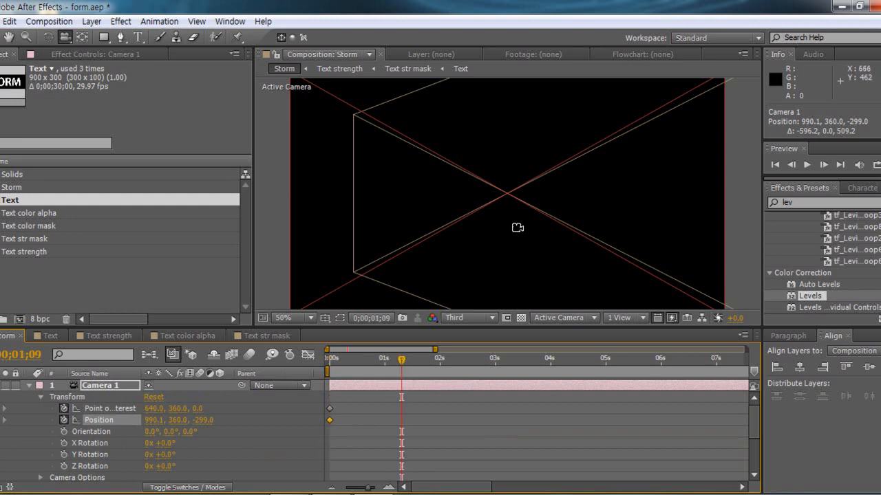
{"action": "left_click_drag", "start_coordinate": [513, 236], "coordinate": [458, 235]}
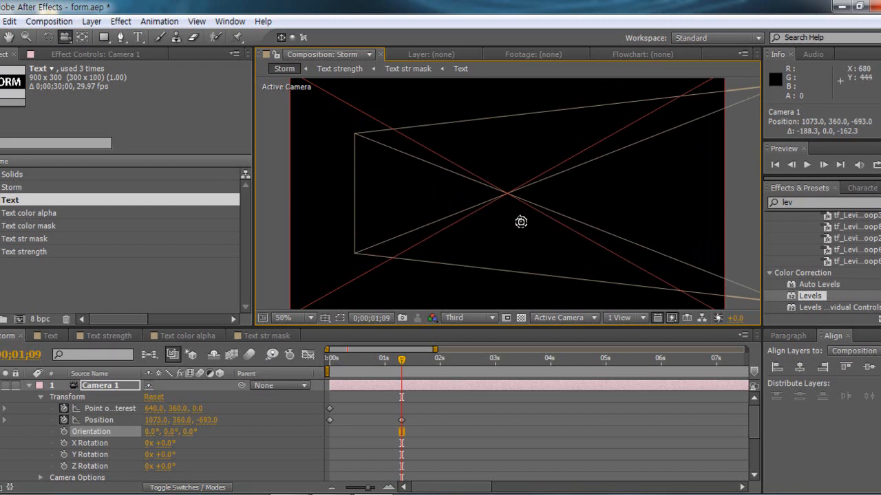
{"action": "mouse_move", "coordinate": [521, 222]}
{"action": "left_mouse_down"}
{"action": "mouse_move", "coordinate": [509, 230]}
{"action": "mouse_move", "coordinate": [535, 217]}
{"action": "left_mouse_up"}
{"action": "left_click_drag", "start_coordinate": [374, 364], "coordinate": [497, 362]}
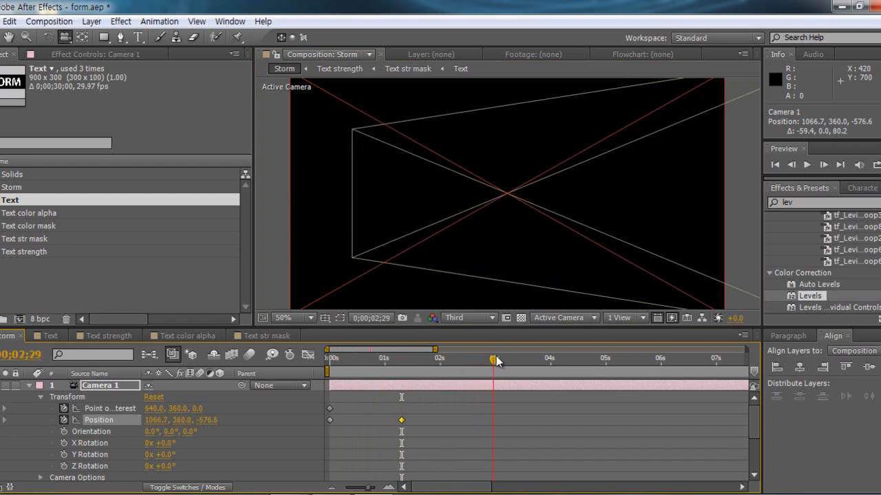
Step: Keyframe Camera 1 facing the text head-on at 0;00;02;29, and place its middle Position and Point of Interest keyframes at 0;00;01;12
{"action": "right_click", "coordinate": [108, 413]}
{"action": "left_click", "coordinate": [123, 372]}
{"action": "left_click_drag", "start_coordinate": [402, 422], "coordinate": [407, 418]}
{"action": "left_click_drag", "start_coordinate": [422, 365], "coordinate": [407, 375]}
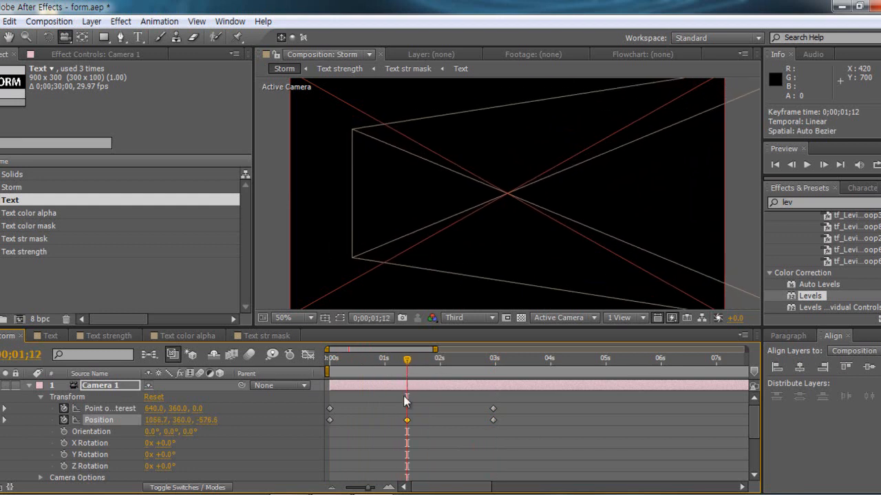
{"action": "left_click", "coordinate": [11, 409]}
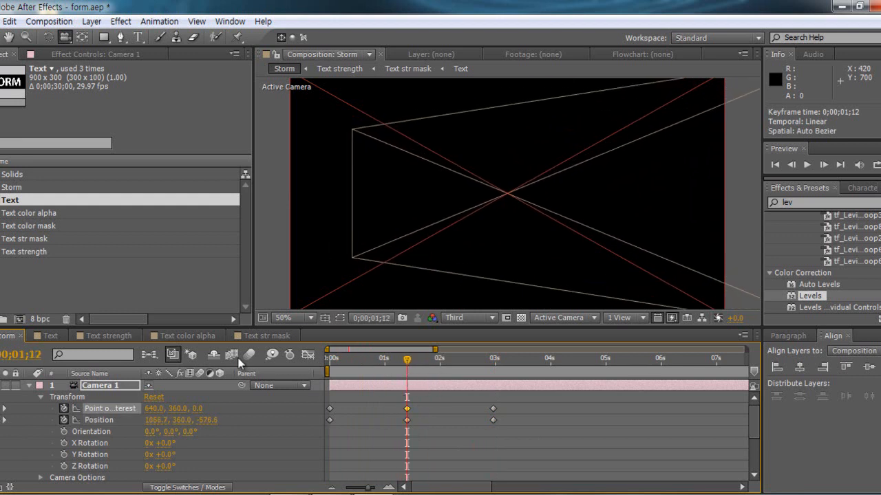
Step: Apply Easy Ease to Camera 1's last pair of keyframes and make the pair at 0;00;01;12 Auto Bezier
{"action": "left_click_drag", "start_coordinate": [424, 403], "coordinate": [404, 429]}
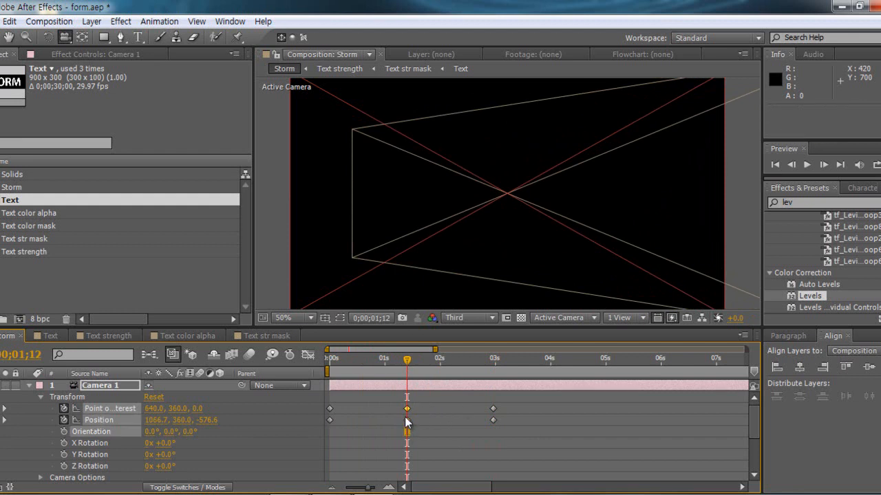
{"action": "left_click_drag", "start_coordinate": [485, 398], "coordinate": [504, 433]}
{"action": "right_click", "coordinate": [494, 408]}
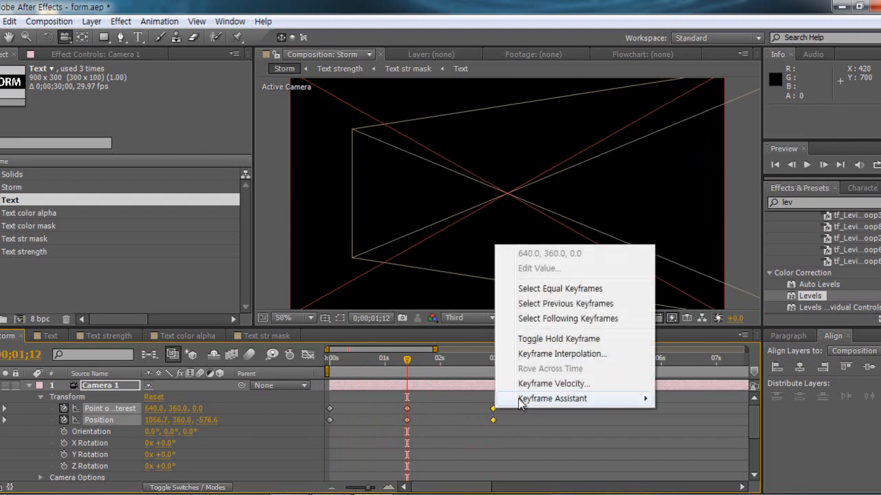
{"action": "mouse_move", "coordinate": [576, 400]}
{"action": "left_click", "coordinate": [691, 309]}
{"action": "left_click_drag", "start_coordinate": [432, 399], "coordinate": [404, 431]}
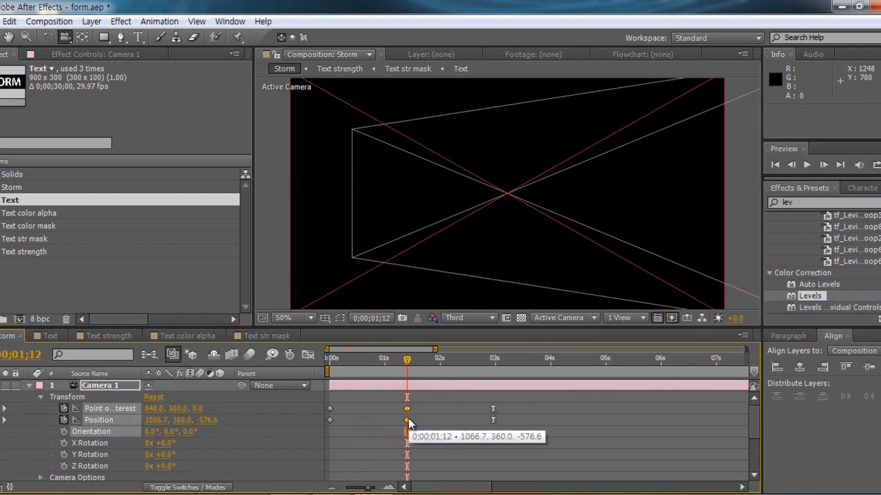
{"action": "left_click", "coordinate": [406, 420], "text": "ctrl"}
Step: Collapse the Camera 1 and form layers, and scrub the camera move from the start with fast previews set to Adaptive Resolution—OpenGL Off
{"action": "left_click_drag", "start_coordinate": [407, 359], "coordinate": [317, 387]}
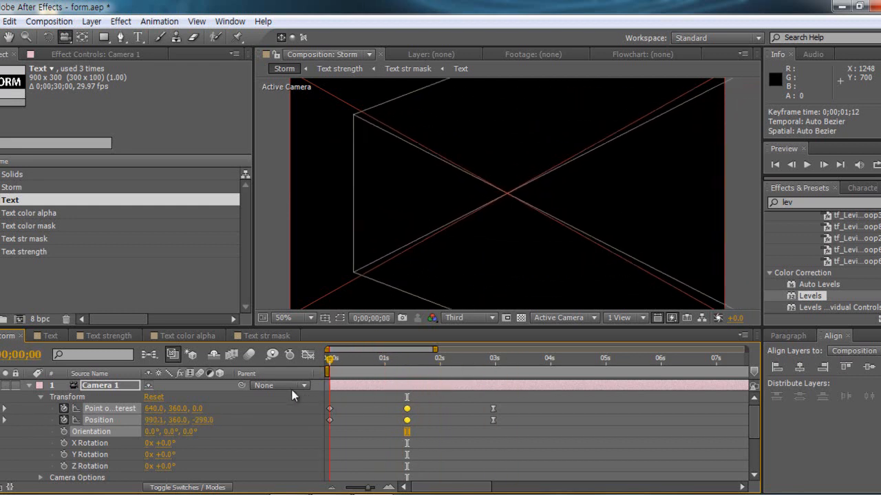
{"action": "left_click", "coordinate": [28, 386]}
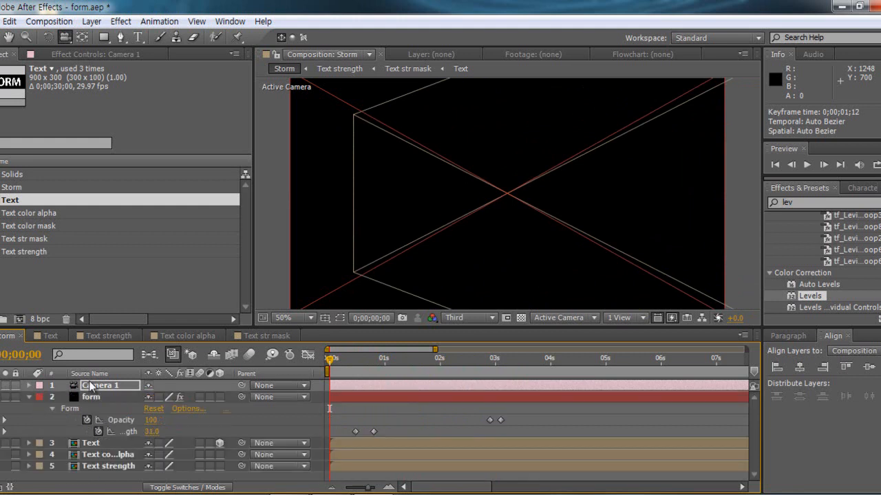
{"action": "left_click", "coordinate": [29, 396]}
{"action": "left_click", "coordinate": [671, 317]}
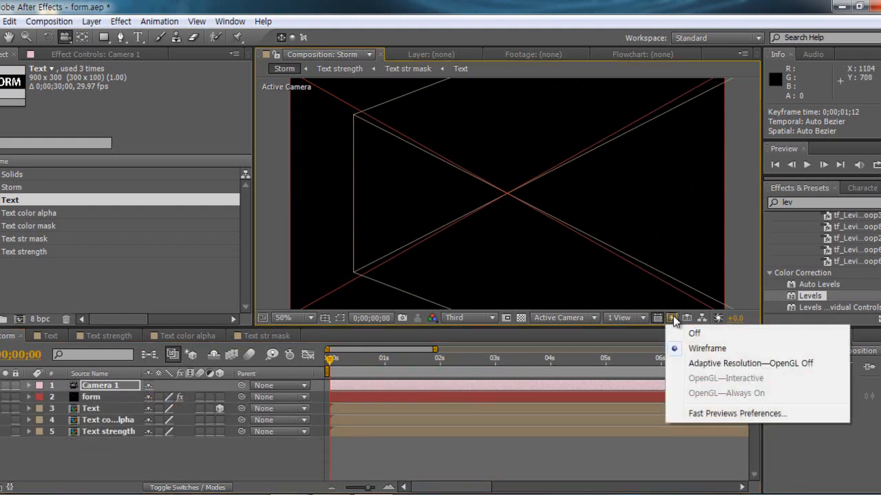
{"action": "left_click", "coordinate": [726, 364]}
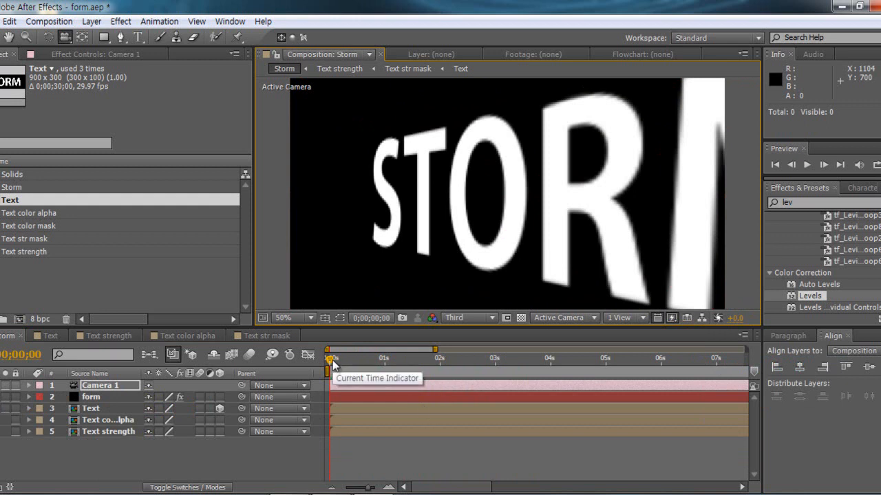
{"action": "left_click_drag", "start_coordinate": [332, 360], "coordinate": [433, 359]}
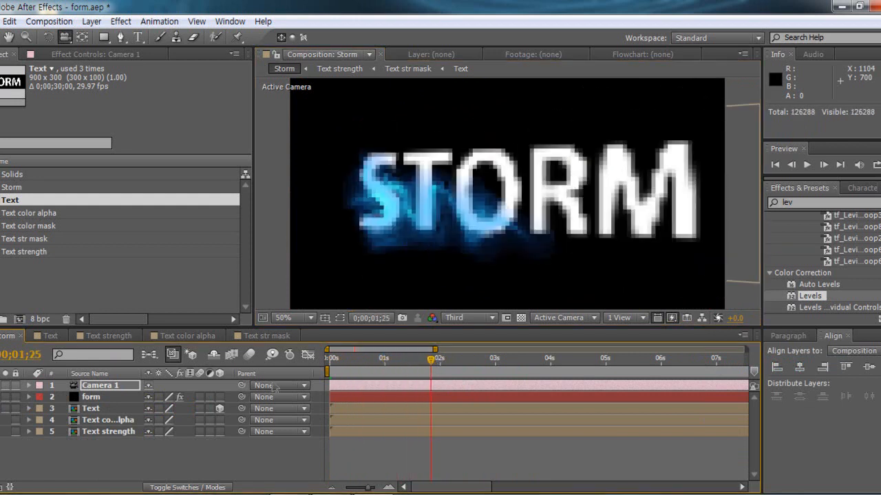
Step: Show the Text layer's Opacity together with the form layer's keyframed properties in the timeline
{"action": "left_click", "coordinate": [91, 419]}
{"action": "left_click", "coordinate": [96, 409]}
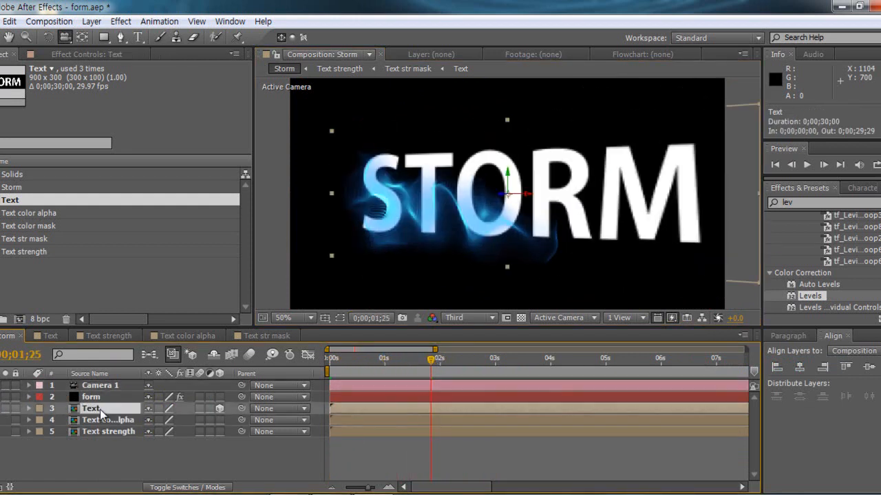
{"action": "key", "text": "t"}
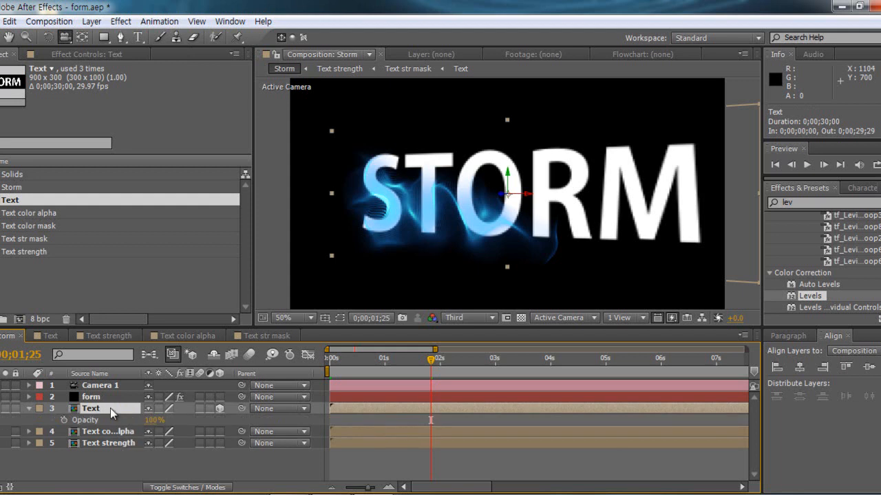
{"action": "left_click", "coordinate": [97, 399]}
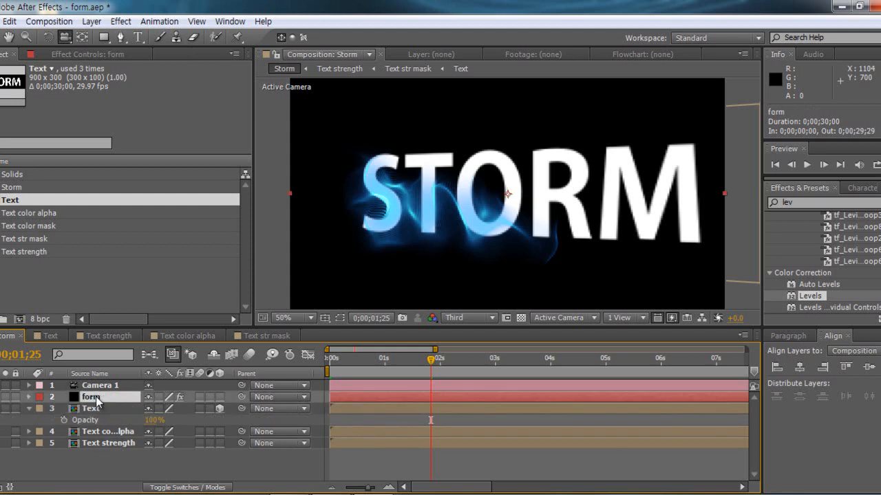
{"action": "key", "text": "u"}
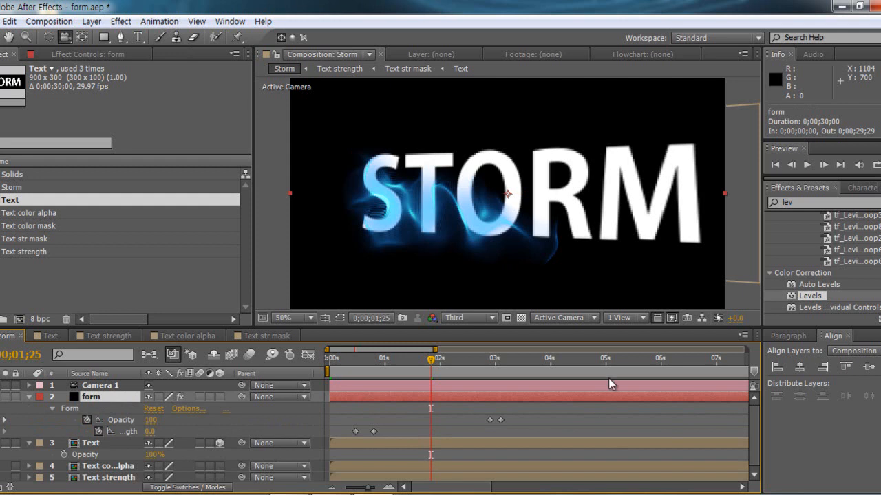
{"action": "left_click_drag", "start_coordinate": [761, 430], "coordinate": [740, 429]}
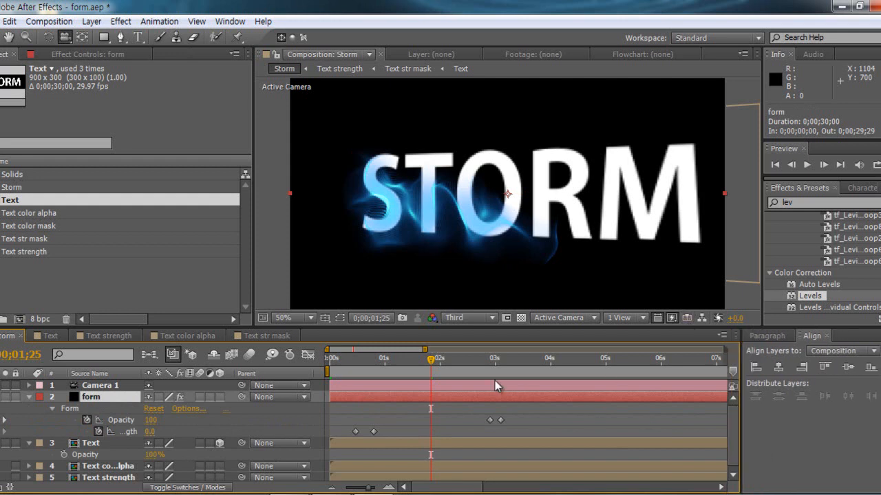
Step: Keyframe the Text layer's Opacity at 0% at 0;00;02;21 and at 100% at 0;00;02;26
{"action": "left_click_drag", "start_coordinate": [458, 360], "coordinate": [479, 362]}
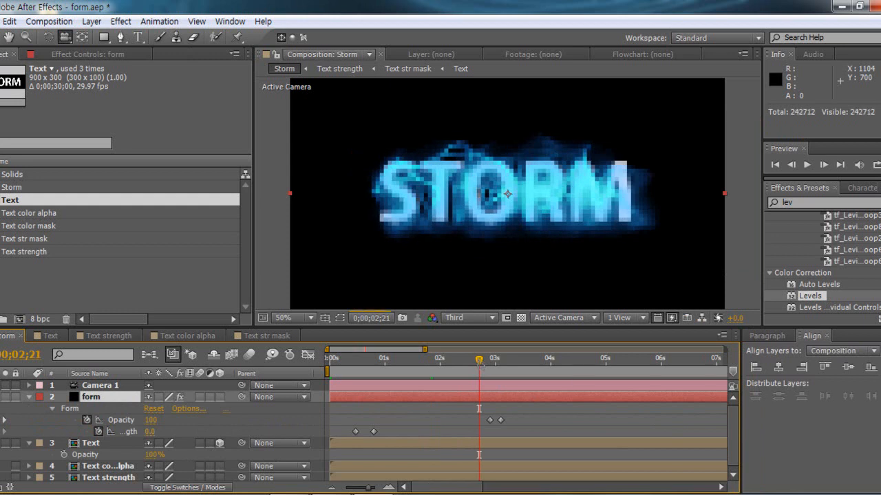
{"action": "left_click", "coordinate": [64, 455]}
{"action": "left_click", "coordinate": [488, 361]}
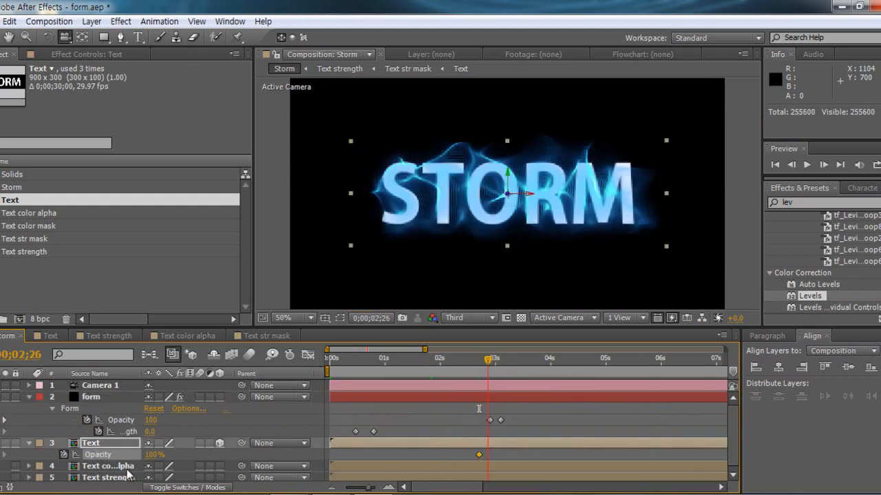
{"action": "left_click", "coordinate": [1, 455]}
{"action": "key", "text": "j"}
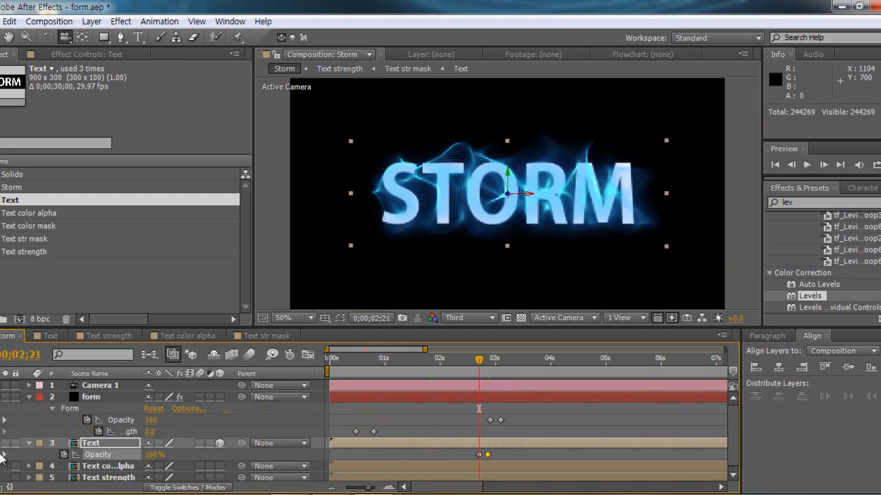
{"action": "left_click", "coordinate": [153, 455]}
{"action": "type", "text": "0"}
{"action": "key", "text": "Return"}
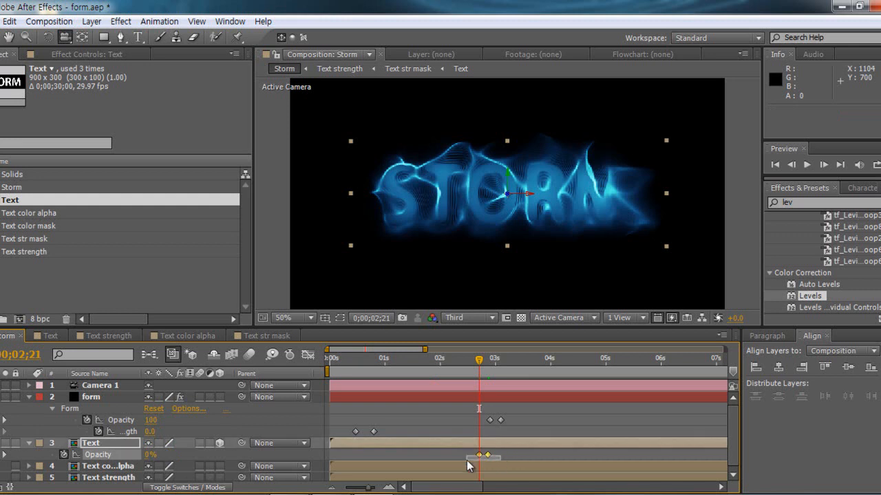
Step: Shift the Text layer's two Opacity keyframes to 0;00;02;24 and 0;00;02;29, and scrub through the fade to check it
{"action": "left_click", "coordinate": [489, 455]}
{"action": "left_click_drag", "start_coordinate": [489, 456], "coordinate": [493, 457]}
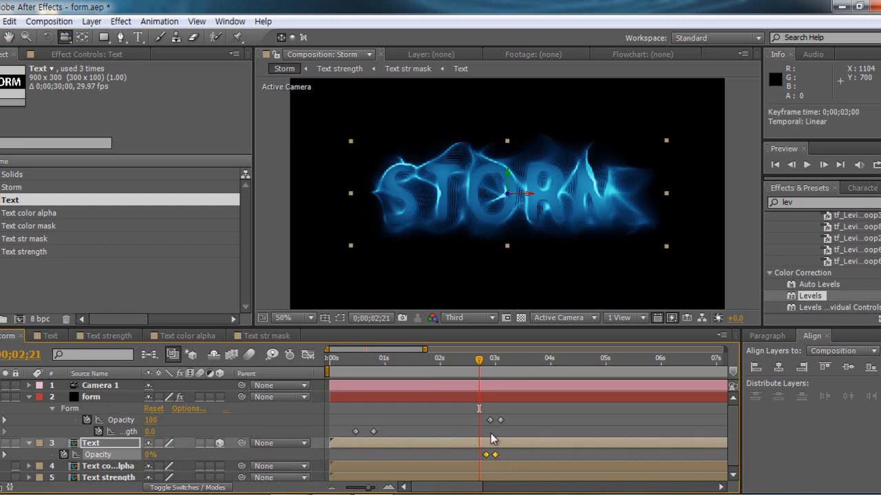
{"action": "left_click_drag", "start_coordinate": [480, 358], "coordinate": [436, 377]}
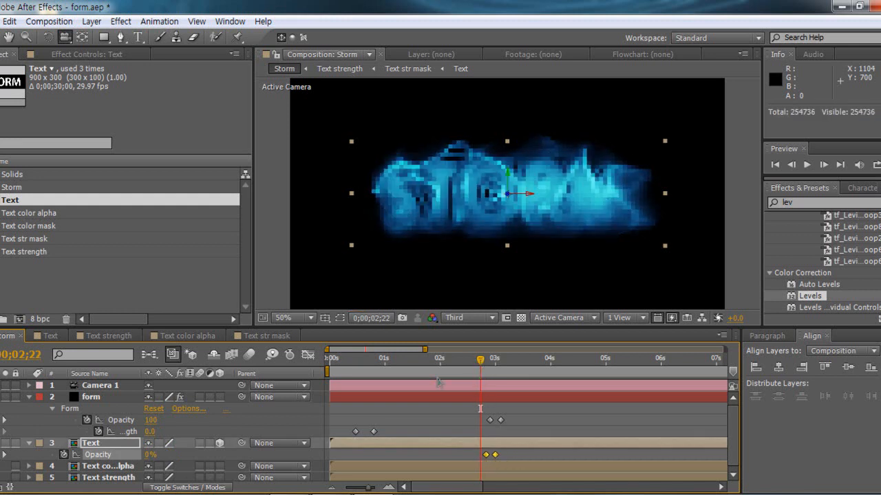
{"action": "key", "text": "equal"}
{"action": "key", "text": "equal"}
{"action": "left_click_drag", "start_coordinate": [539, 455], "coordinate": [530, 455]}
{"action": "left_click_drag", "start_coordinate": [481, 358], "coordinate": [503, 372]}
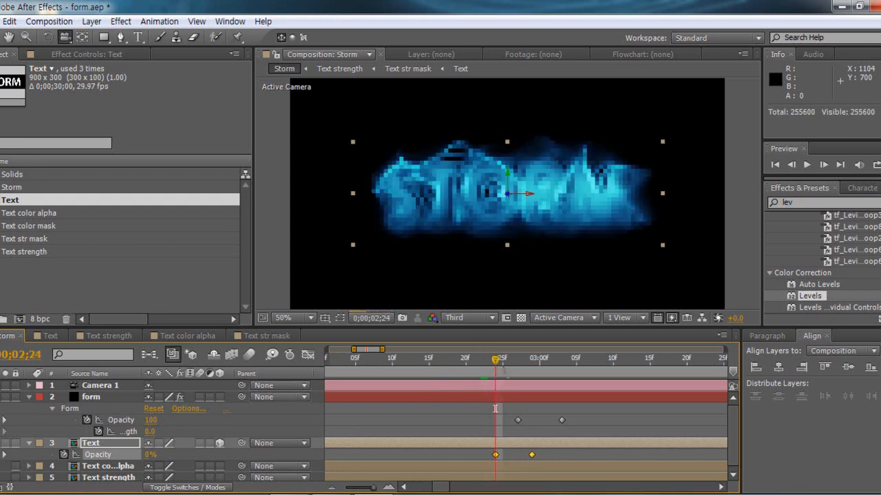
{"action": "left_click", "coordinate": [644, 421]}
{"action": "left_click_drag", "start_coordinate": [498, 365], "coordinate": [569, 357]}
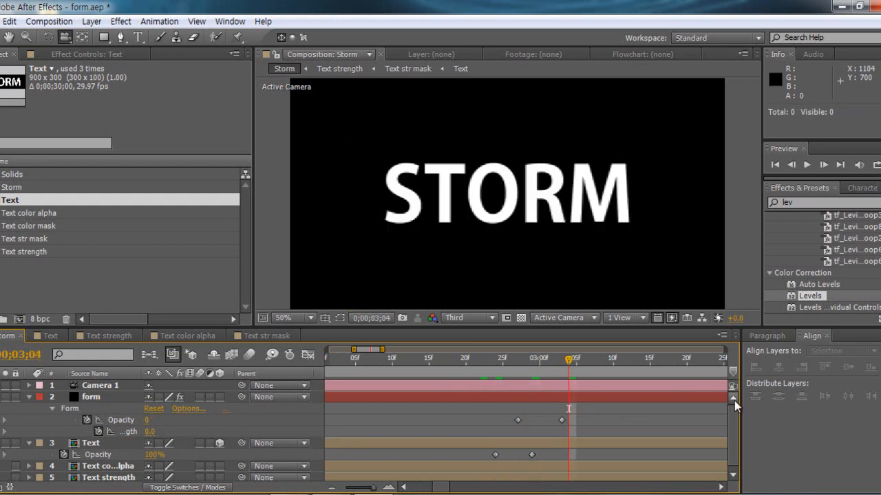
Step: Collapse the open properties of all layers in the Storm composition
{"action": "left_click", "coordinate": [28, 397]}
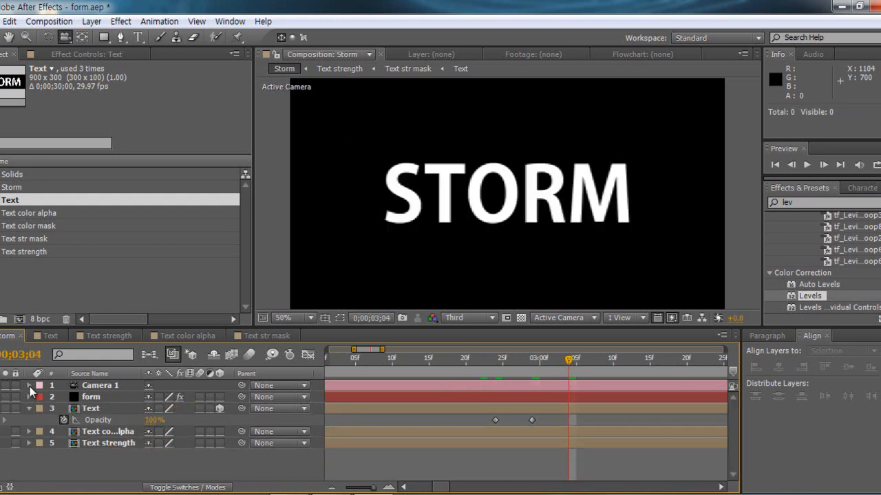
{"action": "left_click", "coordinate": [28, 386]}
{"action": "left_click", "coordinate": [29, 386]}
{"action": "left_click", "coordinate": [28, 409]}
Step: Add the Stylize Glow effect to the form layer after the Form effect
{"action": "left_click", "coordinate": [91, 397]}
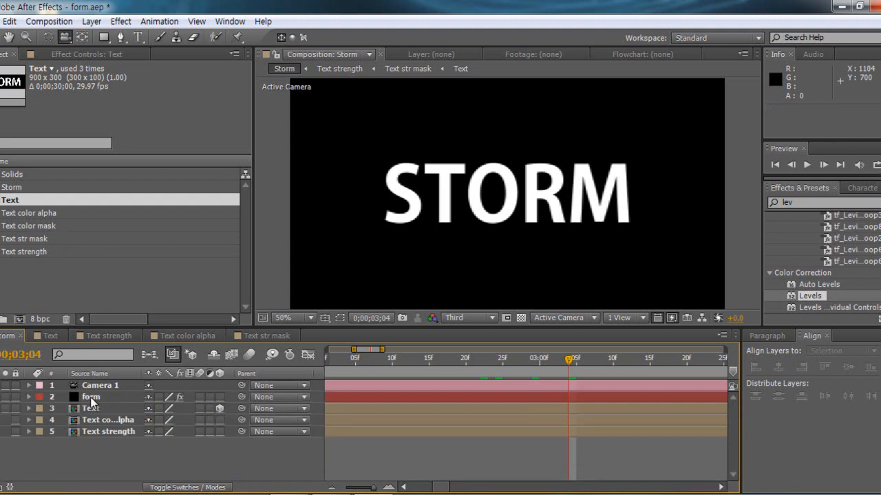
{"action": "left_click", "coordinate": [57, 58]}
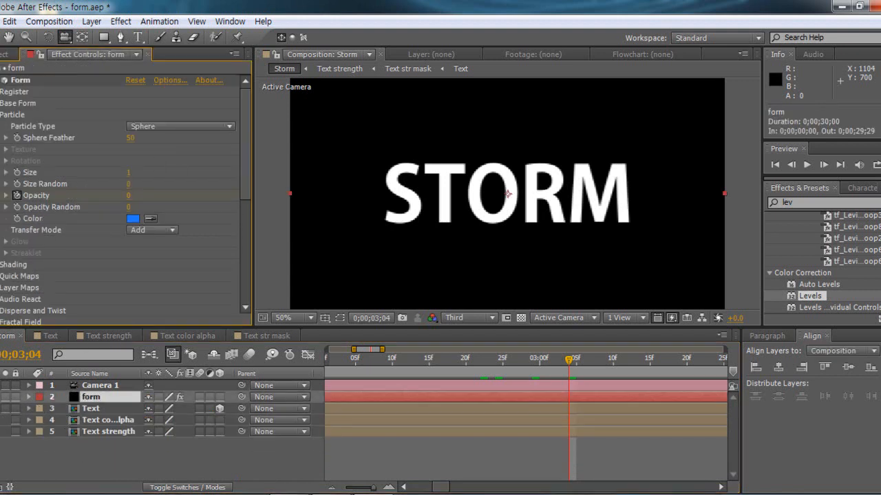
{"action": "left_click", "coordinate": [806, 202]}
{"action": "type", "text": "glow"}
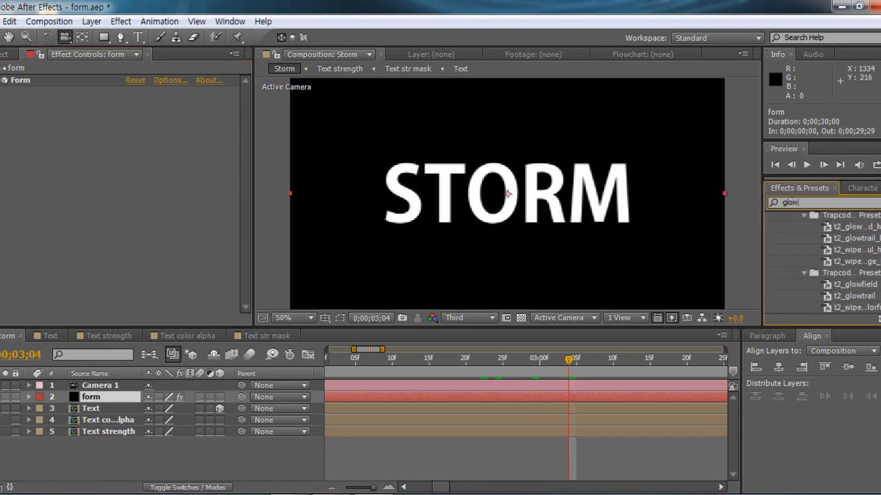
{"action": "scroll", "coordinate": [822, 262], "scroll_direction": "down", "scroll_amount": 5}
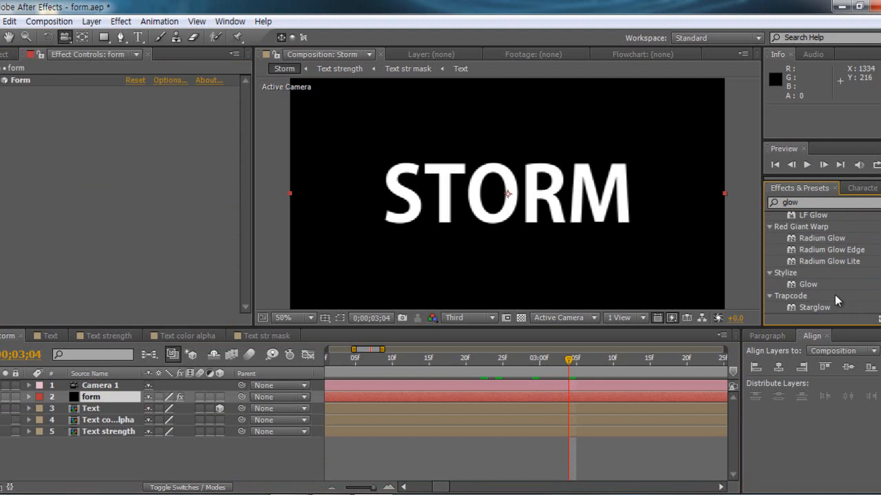
{"action": "left_click_drag", "start_coordinate": [831, 282], "coordinate": [131, 187]}
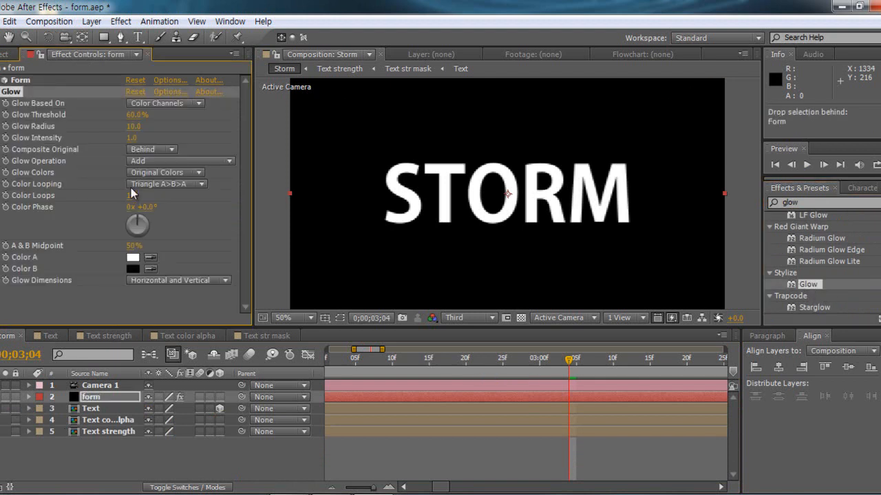
Step: At 0;00;02;21, set the Glow Threshold to 44.7%, Glow Radius to 37 and Glow Intensity to 0.8
{"action": "left_click", "coordinate": [472, 360]}
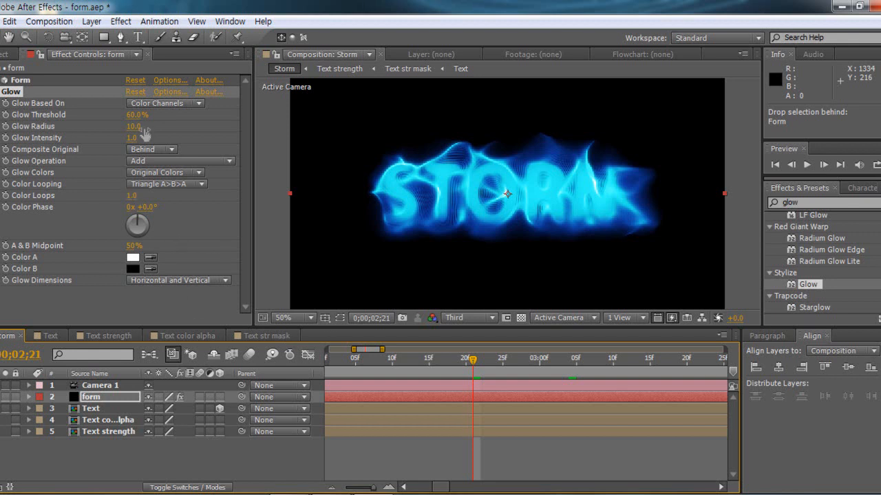
{"action": "left_click_drag", "start_coordinate": [125, 115], "coordinate": [144, 127]}
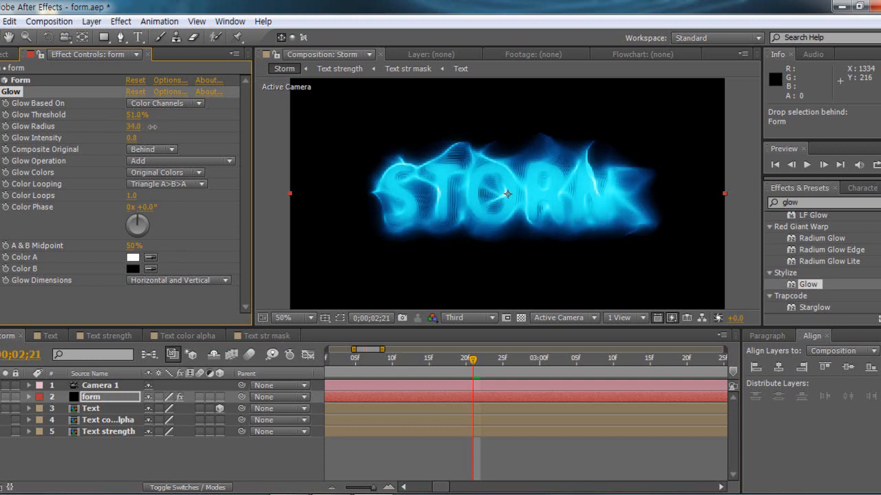
{"action": "left_click_drag", "start_coordinate": [131, 114], "coordinate": [105, 115]}
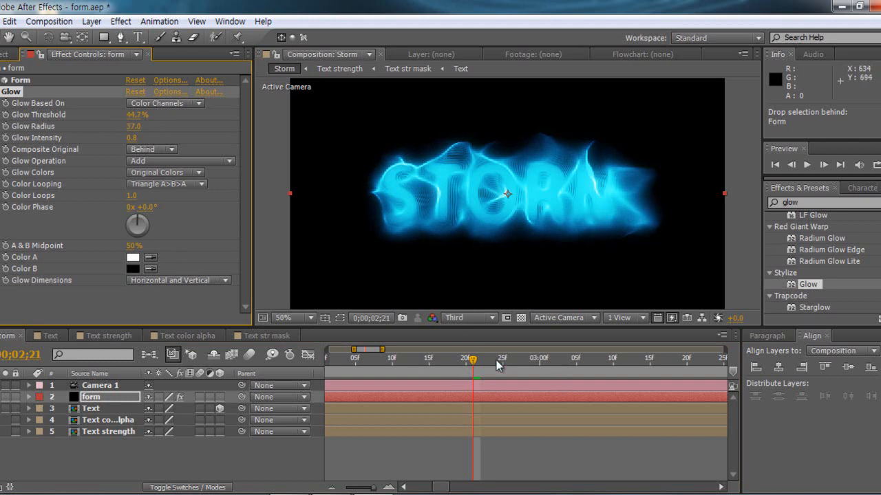
Step: Add a Directional Blur effect to the form layer after Glow
{"action": "left_click", "coordinate": [809, 203]}
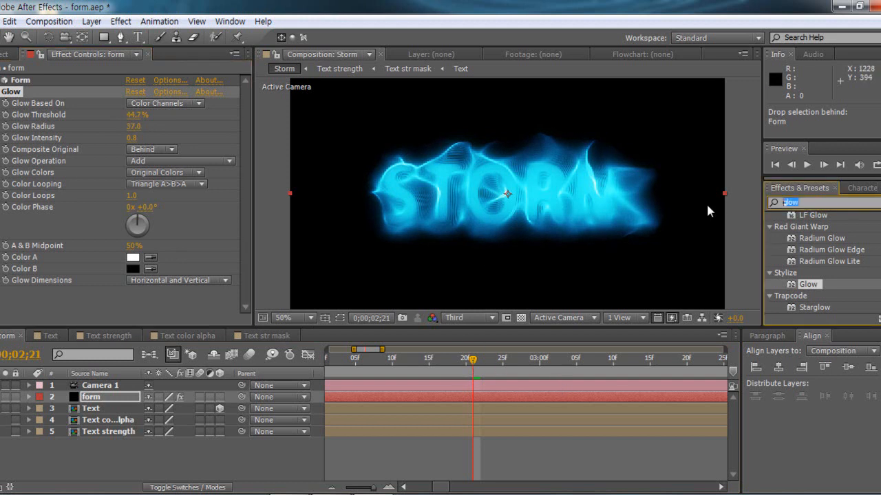
{"action": "type", "text": "direc"}
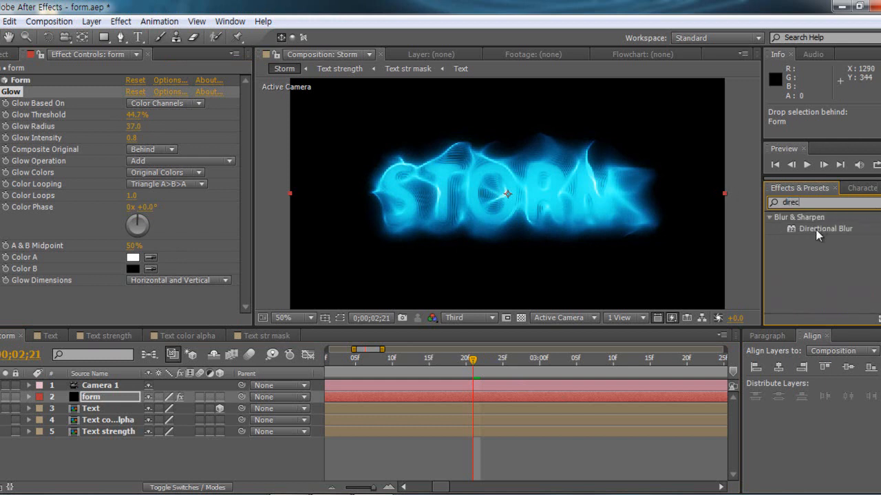
{"action": "left_click_drag", "start_coordinate": [815, 229], "coordinate": [114, 279]}
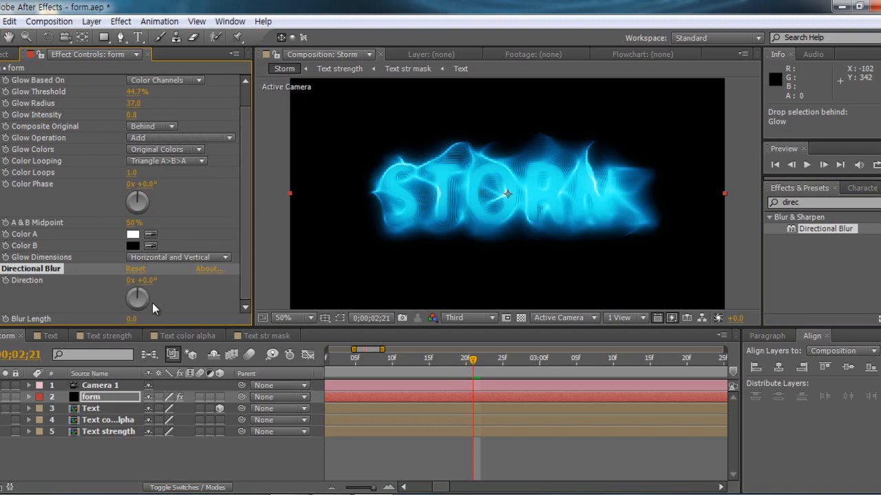
Step: Set the Directional Blur's Blur Length to 19.6 on the form layer and collapse the Glow settings
{"action": "left_click_drag", "start_coordinate": [136, 319], "coordinate": [153, 318]}
{"action": "scroll", "coordinate": [4, 143], "scroll_direction": "up", "scroll_amount": 1}
{"action": "left_click", "coordinate": [1, 91]}
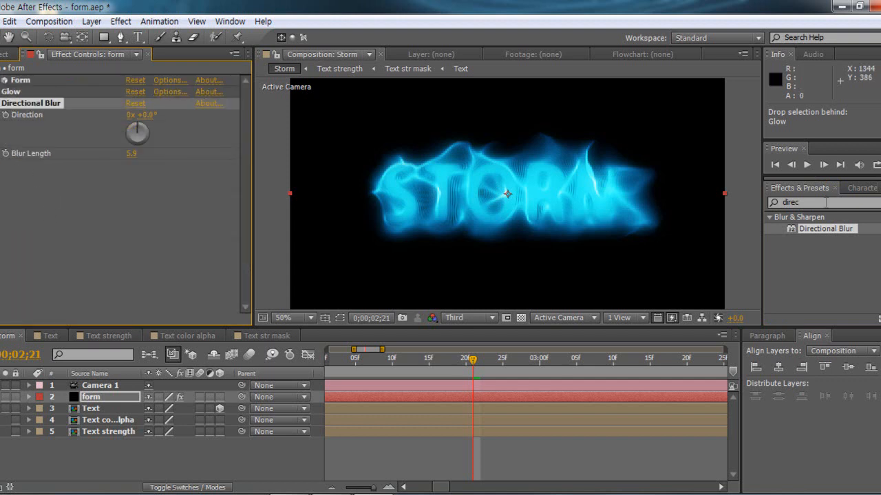
{"action": "left_click_drag", "start_coordinate": [134, 158], "coordinate": [192, 160]}
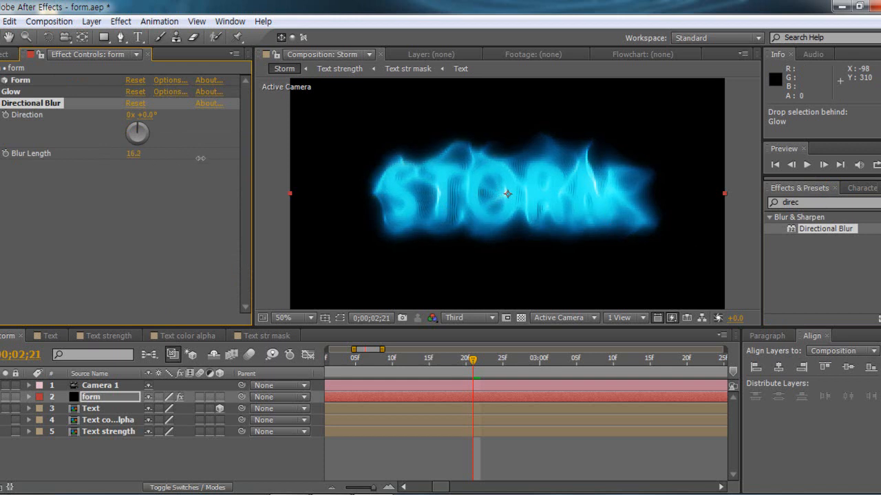
Step: Add CC Vector Blur to the form layer after Directional Blur, with Amount 42 and Ridge Smoothness 6.6
{"action": "left_click_drag", "start_coordinate": [807, 203], "coordinate": [711, 211]}
{"action": "type", "text": "vec"}
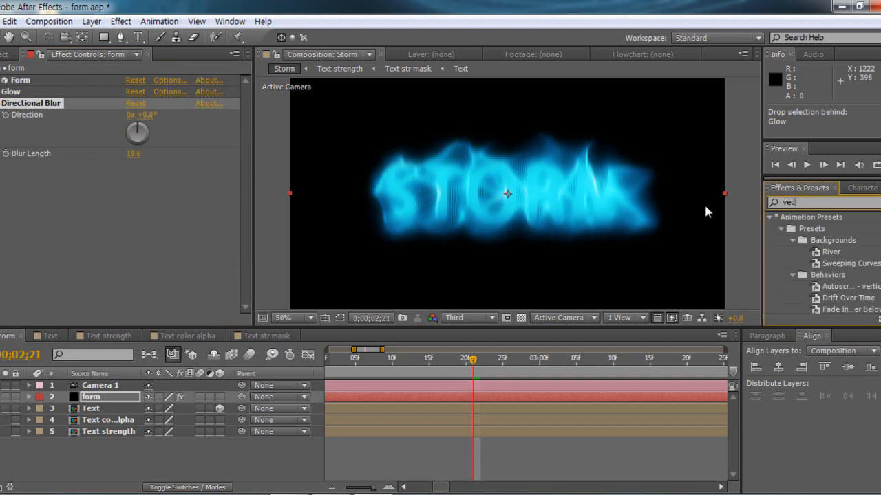
{"action": "left_click_drag", "start_coordinate": [842, 229], "coordinate": [116, 239]}
{"action": "left_click_drag", "start_coordinate": [132, 188], "coordinate": [162, 201]}
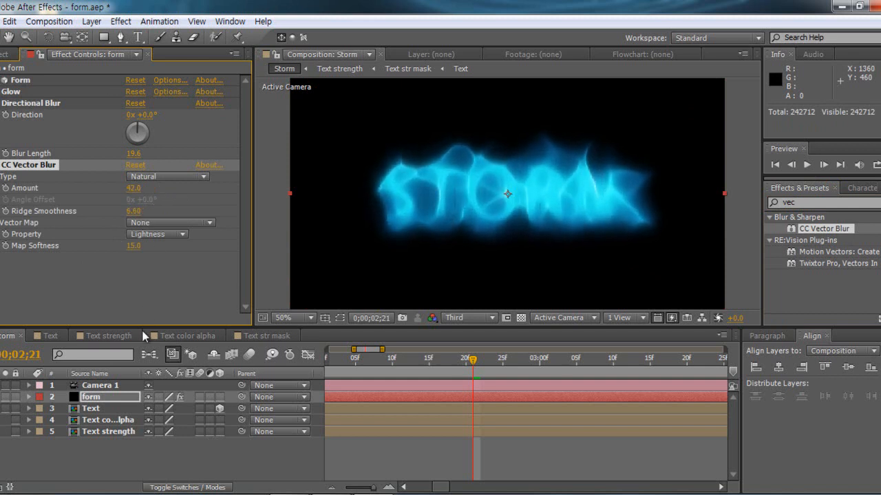
Step: Collapse the CC Vector Blur and Directional Blur settings of the form layer
{"action": "left_click", "coordinate": [148, 280]}
{"action": "left_click", "coordinate": [1, 165]}
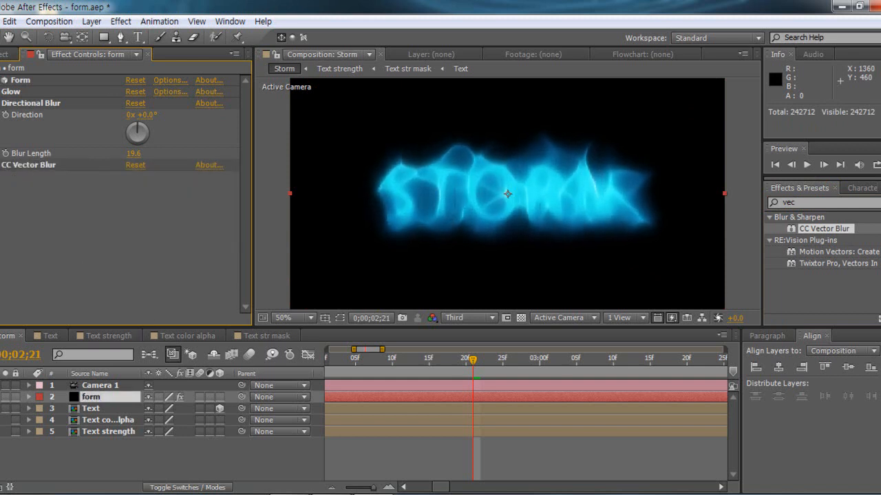
{"action": "left_click", "coordinate": [1, 103]}
Step: Examine the blurred storm effect and its cross-fade to solid text at several frames between 0;00;02;12 and 0;00;03;05
{"action": "left_click_drag", "start_coordinate": [434, 359], "coordinate": [414, 359]}
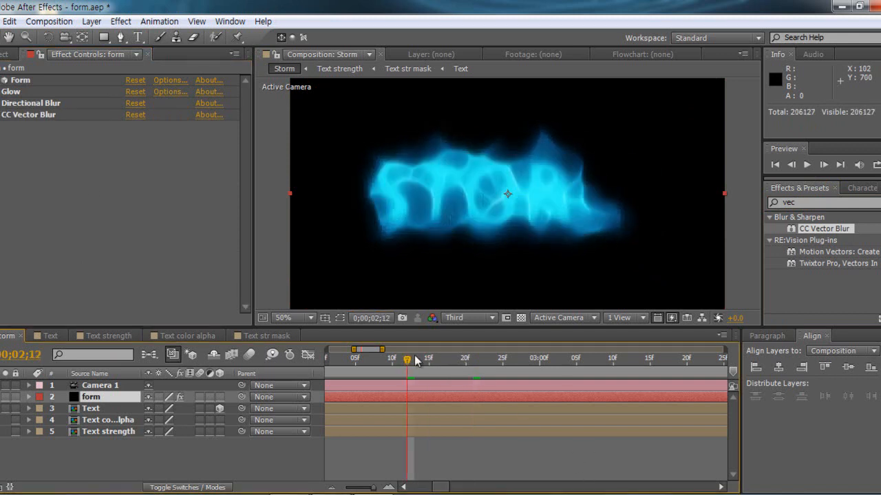
{"action": "left_click", "coordinate": [450, 360]}
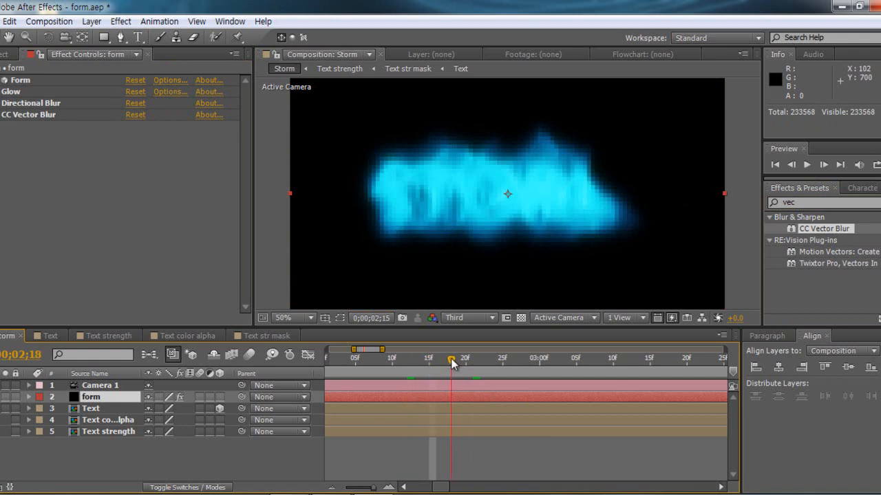
{"action": "left_click_drag", "start_coordinate": [470, 358], "coordinate": [495, 359]}
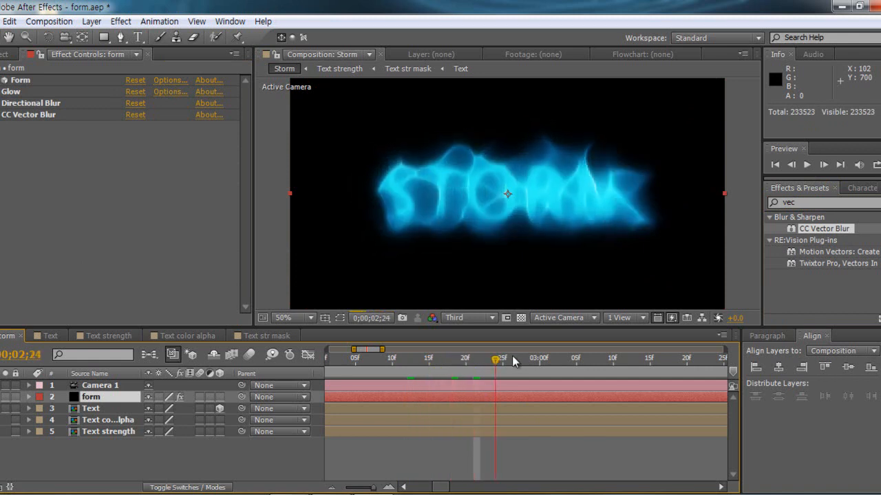
{"action": "left_click", "coordinate": [521, 356]}
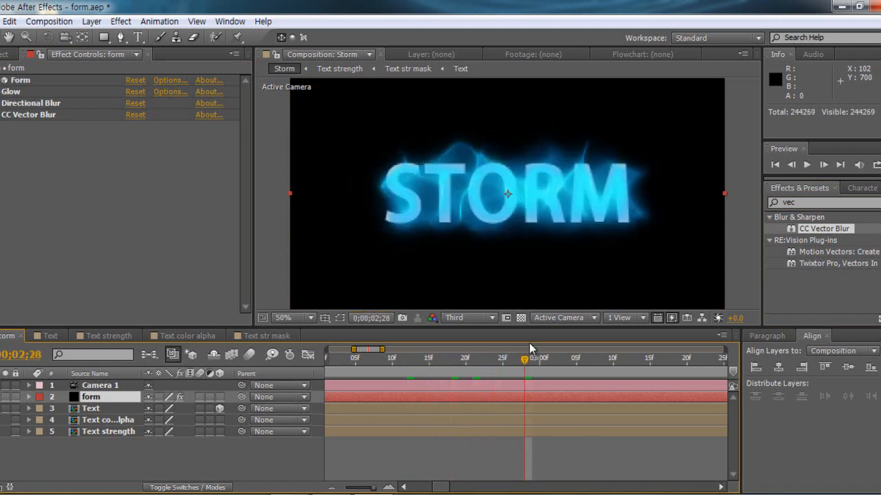
{"action": "left_click_drag", "start_coordinate": [524, 359], "coordinate": [561, 361]}
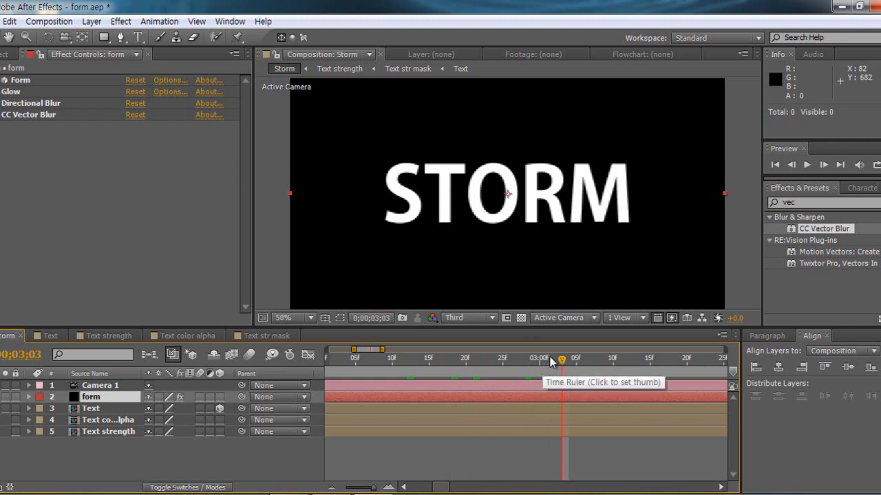
{"action": "left_click", "coordinate": [519, 359]}
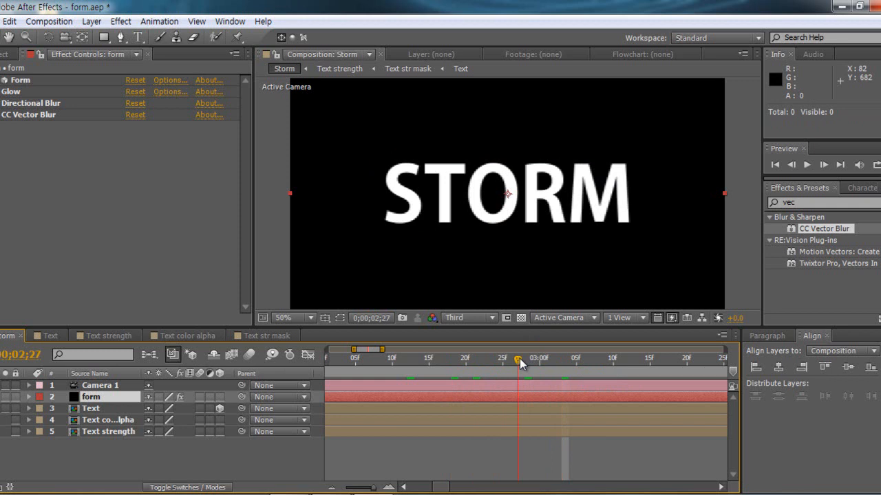
{"action": "left_click", "coordinate": [415, 359]}
{"action": "left_click", "coordinate": [443, 359]}
{"action": "left_click", "coordinate": [488, 358]}
{"action": "left_click", "coordinate": [547, 359]}
{"action": "left_click", "coordinate": [576, 358]}
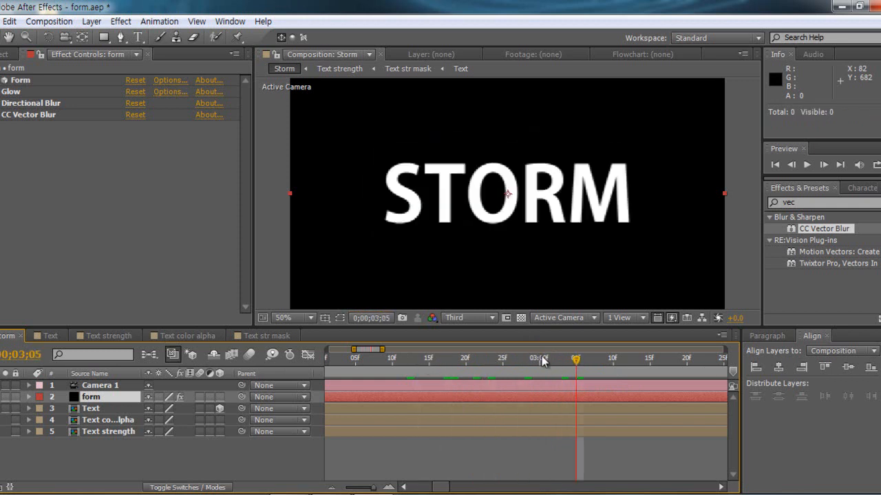
Step: Toggle CC Vector Blur on the form layer to compare the look at 0;00;02;26
{"action": "left_click", "coordinate": [21, 117]}
{"action": "left_click", "coordinate": [510, 359]}
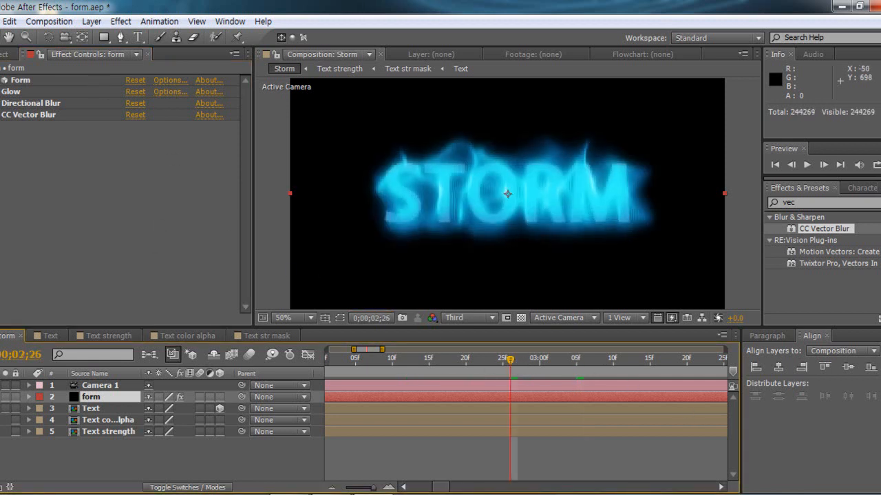
{"action": "left_click", "coordinate": [2, 123]}
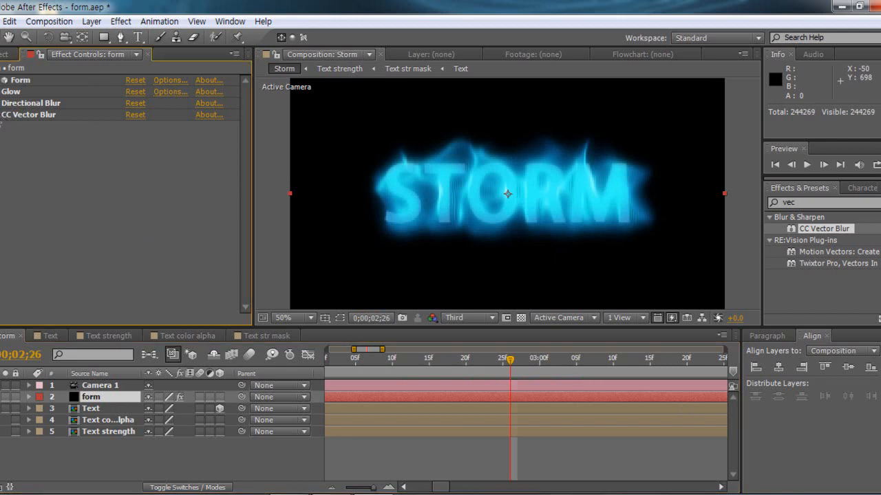